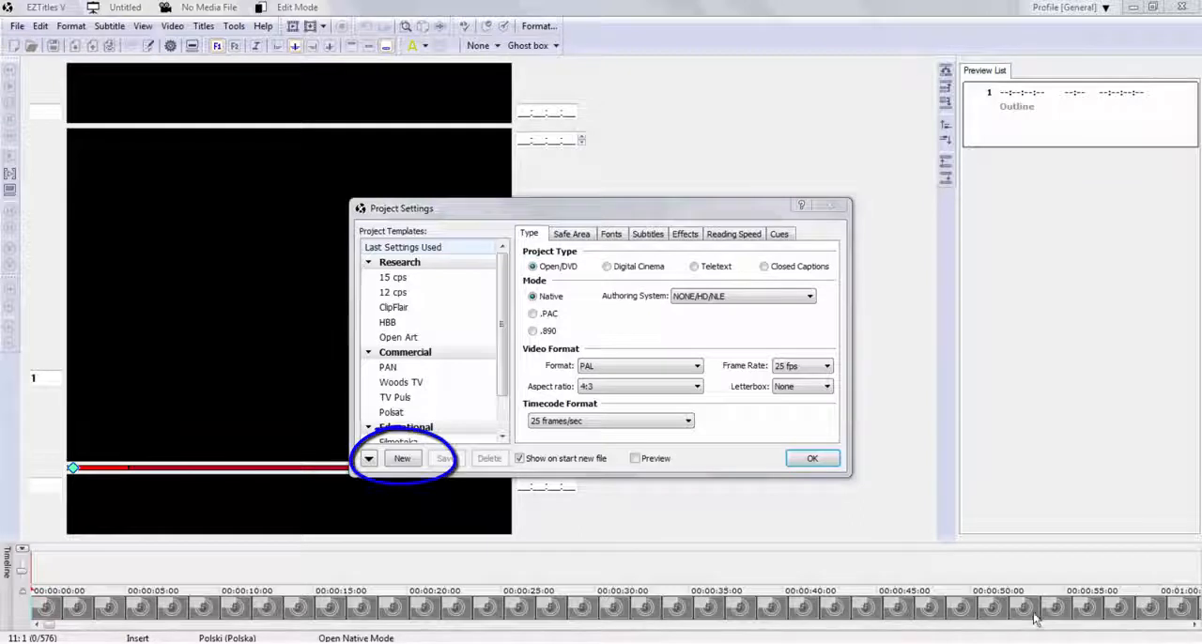
Create a new project template named "Tutorial 1" in the Educational group.
{"action": "left_click", "coordinate": [402, 458]}
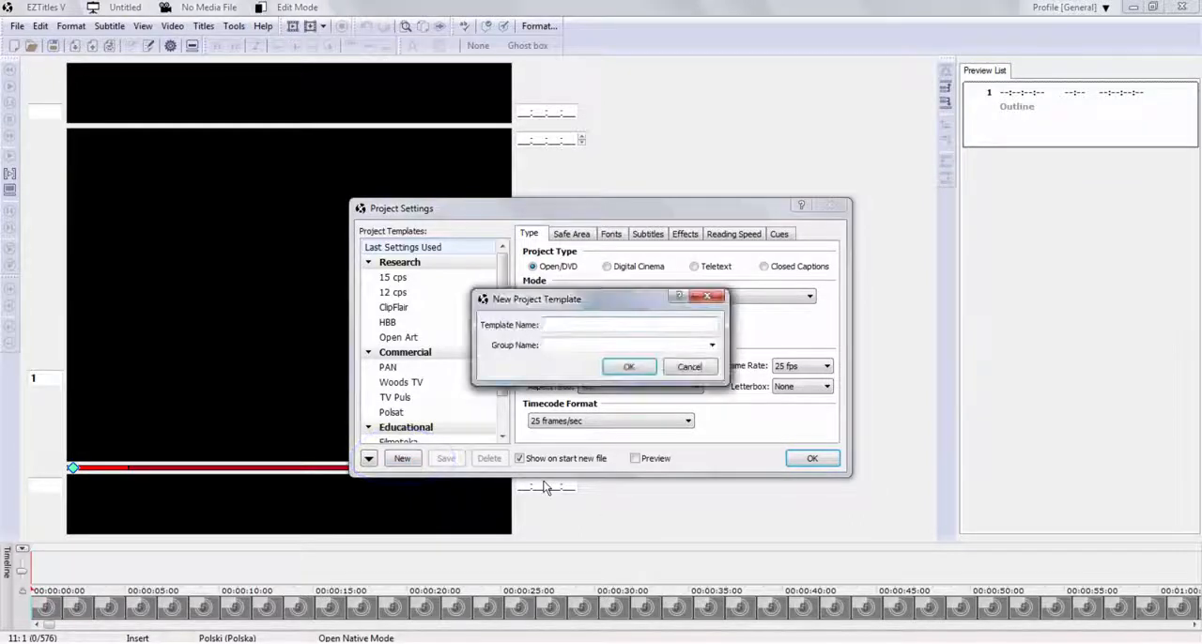
{"action": "type", "text": "Tutor"}
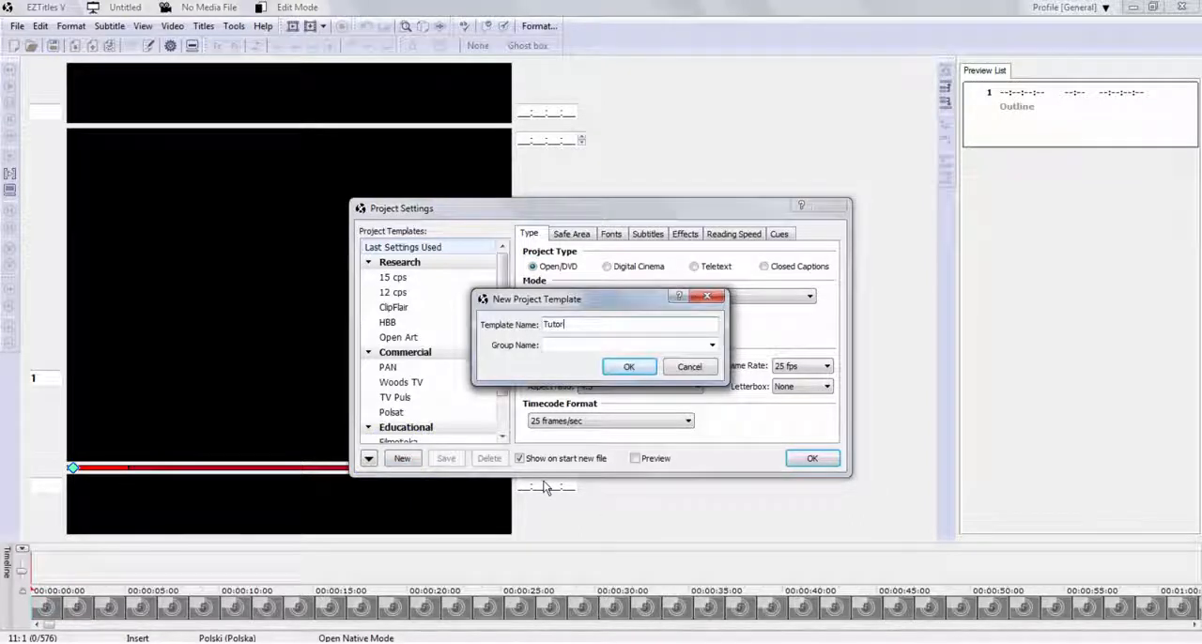
{"action": "type", "text": "elial 1"}
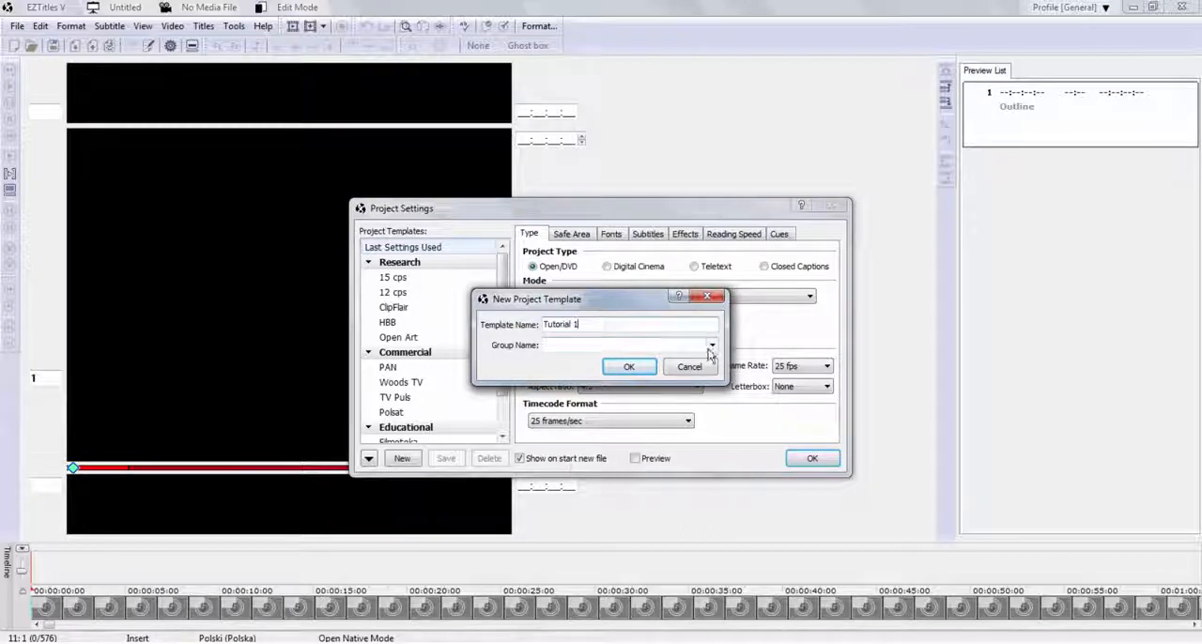
{"action": "left_click", "coordinate": [712, 345]}
{"action": "left_click", "coordinate": [665, 381]}
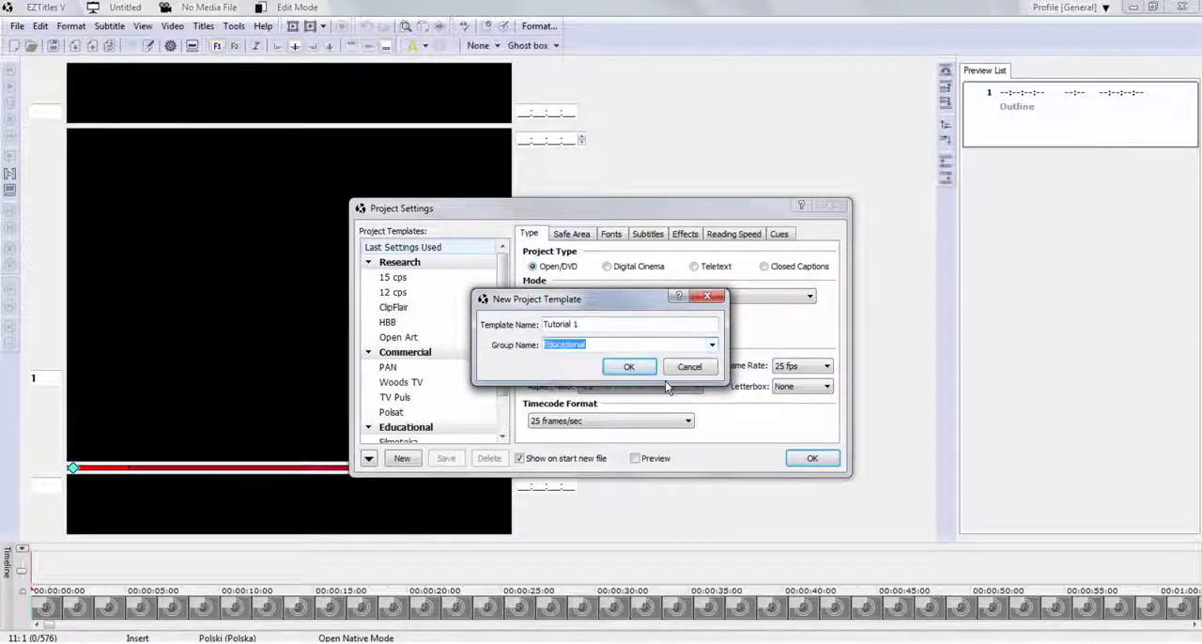
{"action": "left_click", "coordinate": [639, 369]}
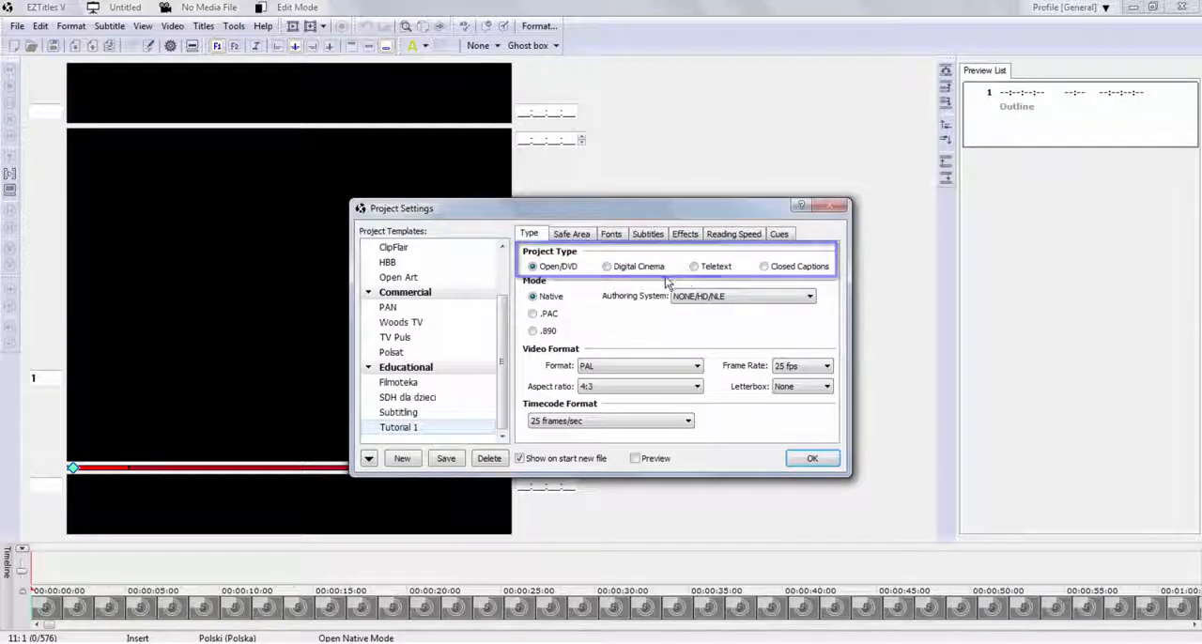
Review the Tutorial 1 template's video format, safe area, default subtitle alignment and reading speed options.
{"action": "left_click", "coordinate": [698, 366]}
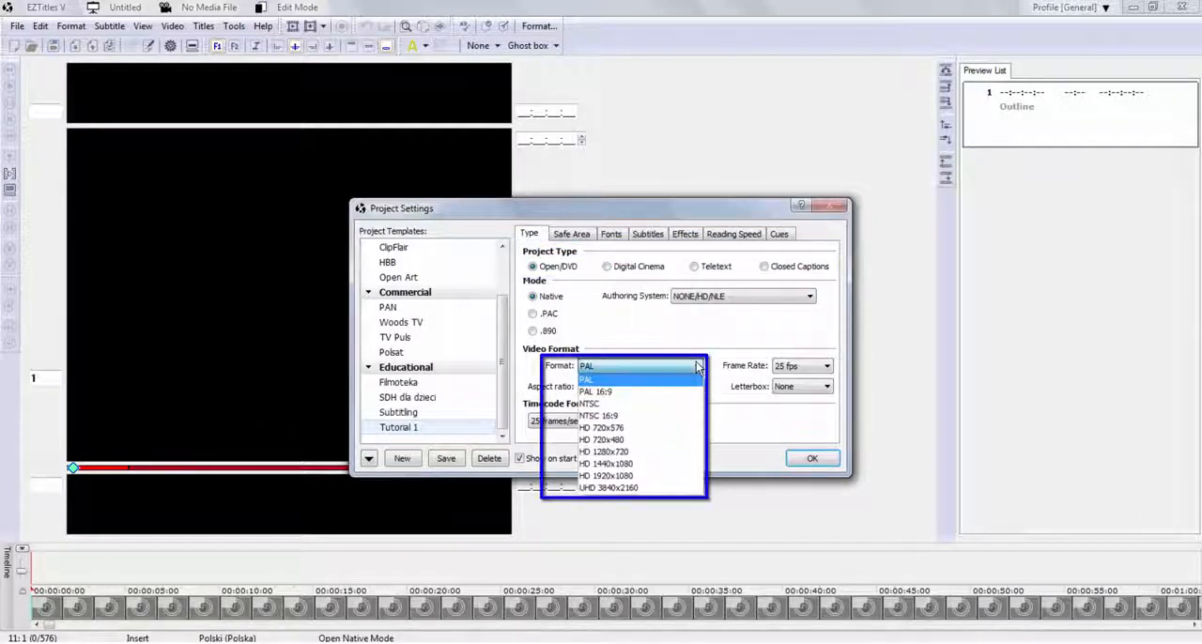
{"action": "left_click", "coordinate": [699, 366]}
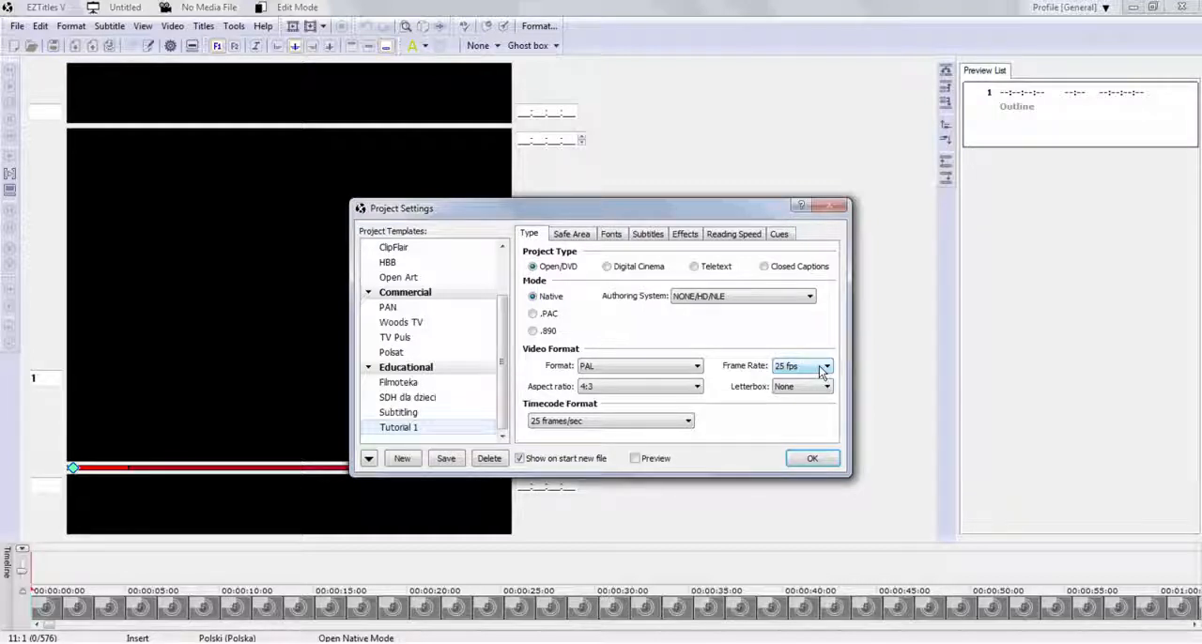
{"action": "left_click", "coordinate": [573, 235]}
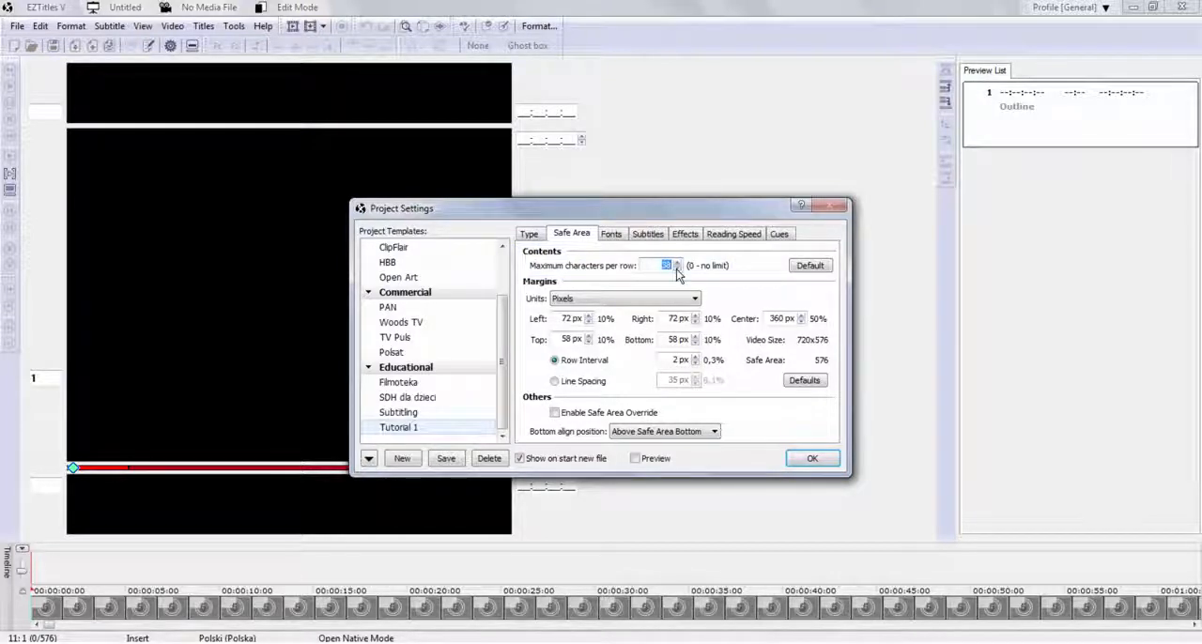
{"action": "left_click", "coordinate": [648, 235]}
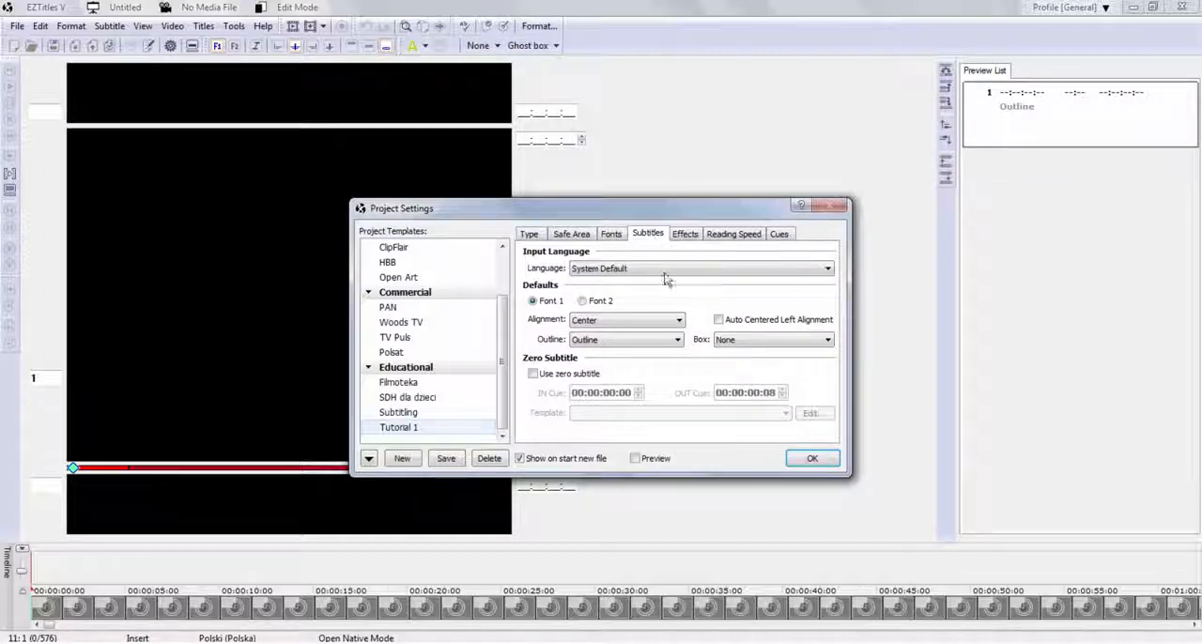
{"action": "left_click", "coordinate": [680, 321]}
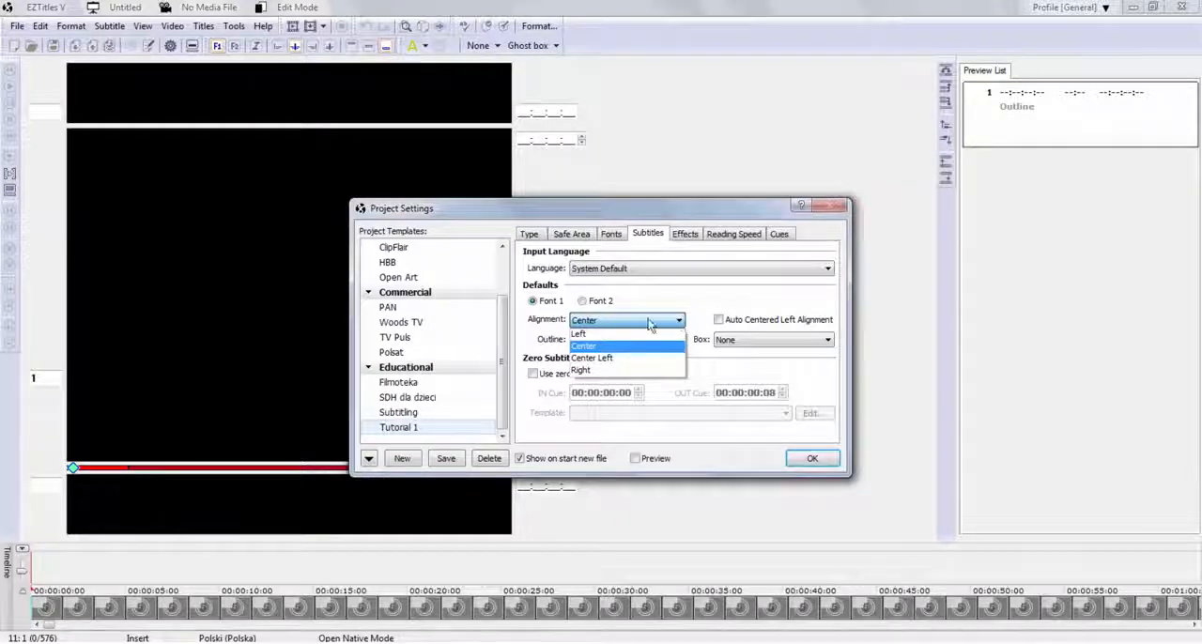
{"action": "left_click", "coordinate": [678, 323]}
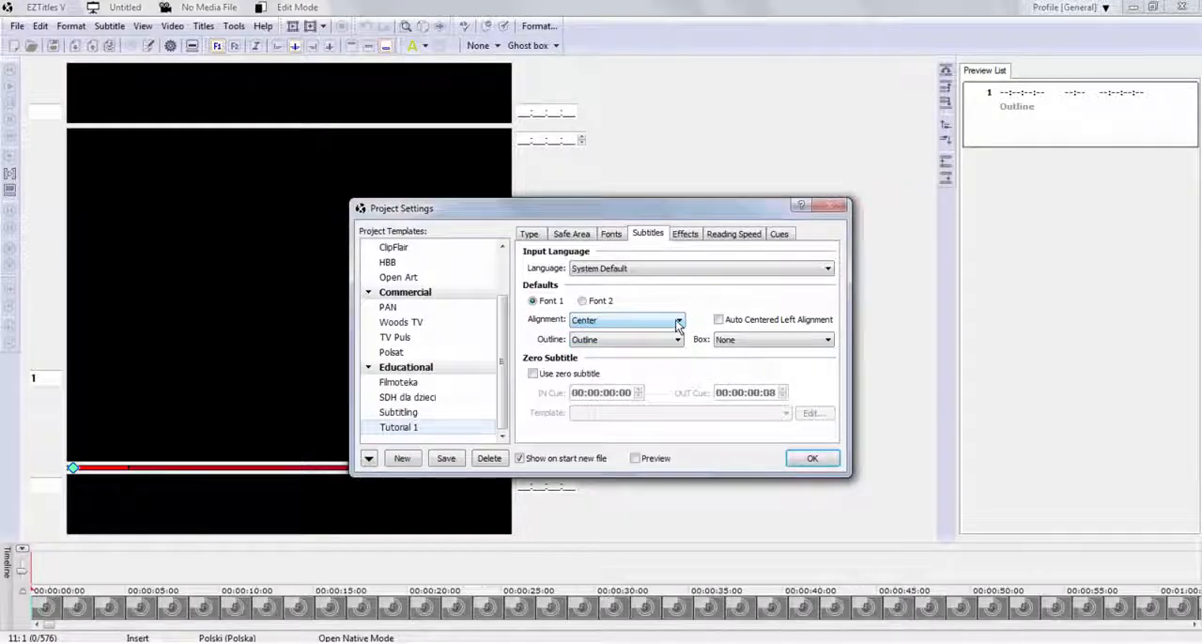
{"action": "left_click", "coordinate": [733, 236]}
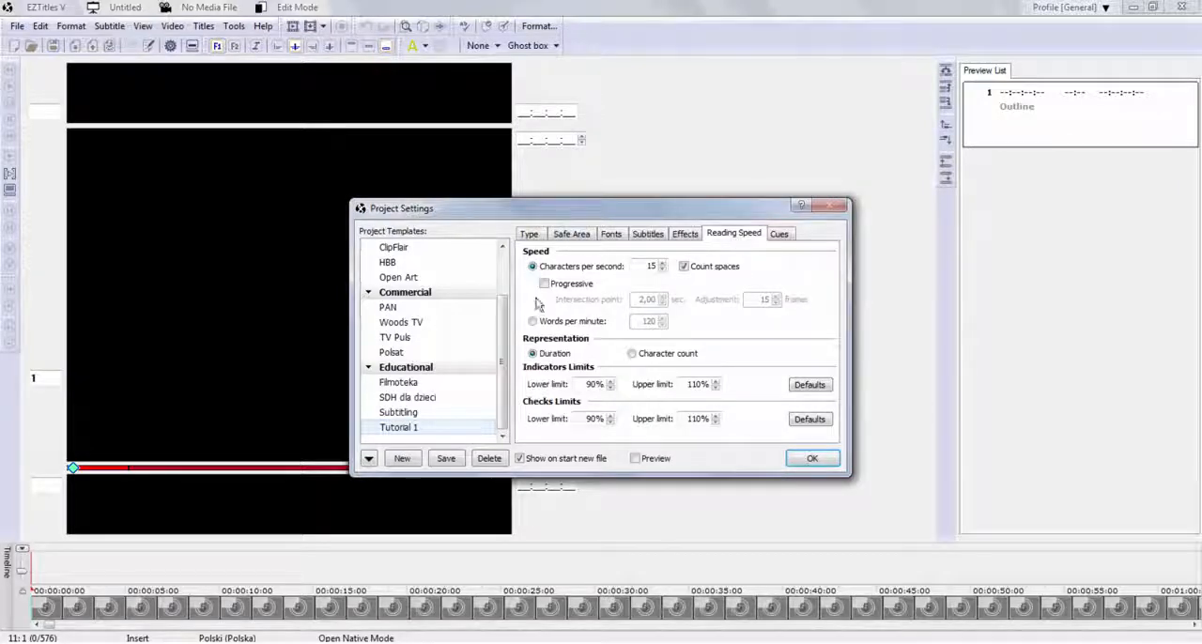
{"action": "left_click", "coordinate": [532, 322]}
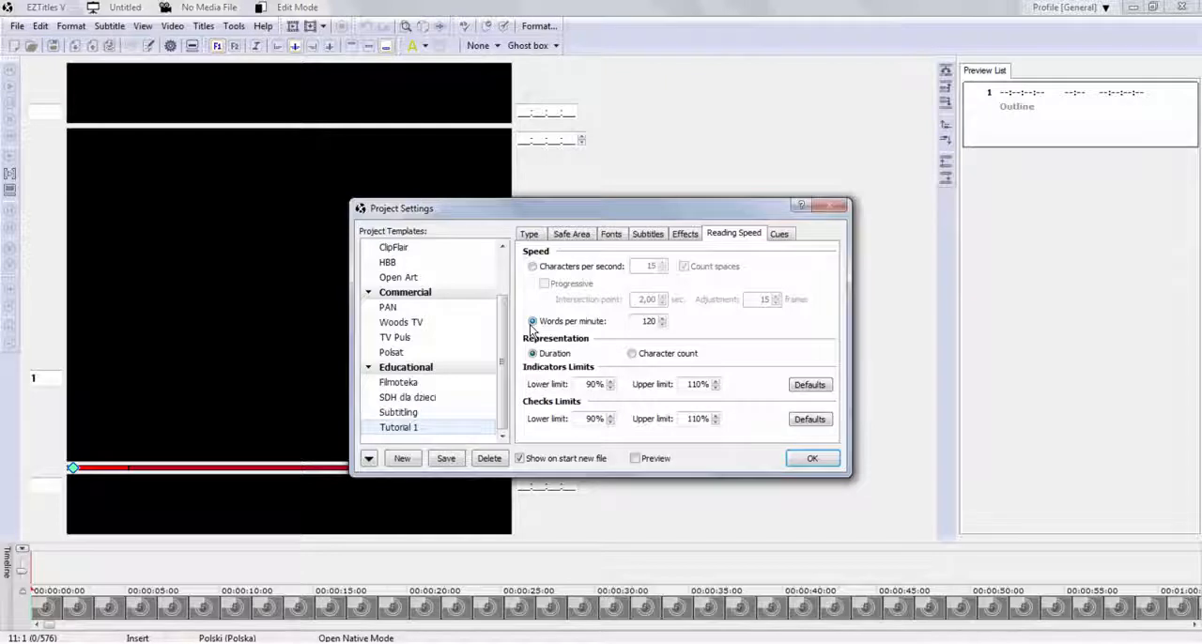
{"action": "left_click", "coordinate": [533, 268]}
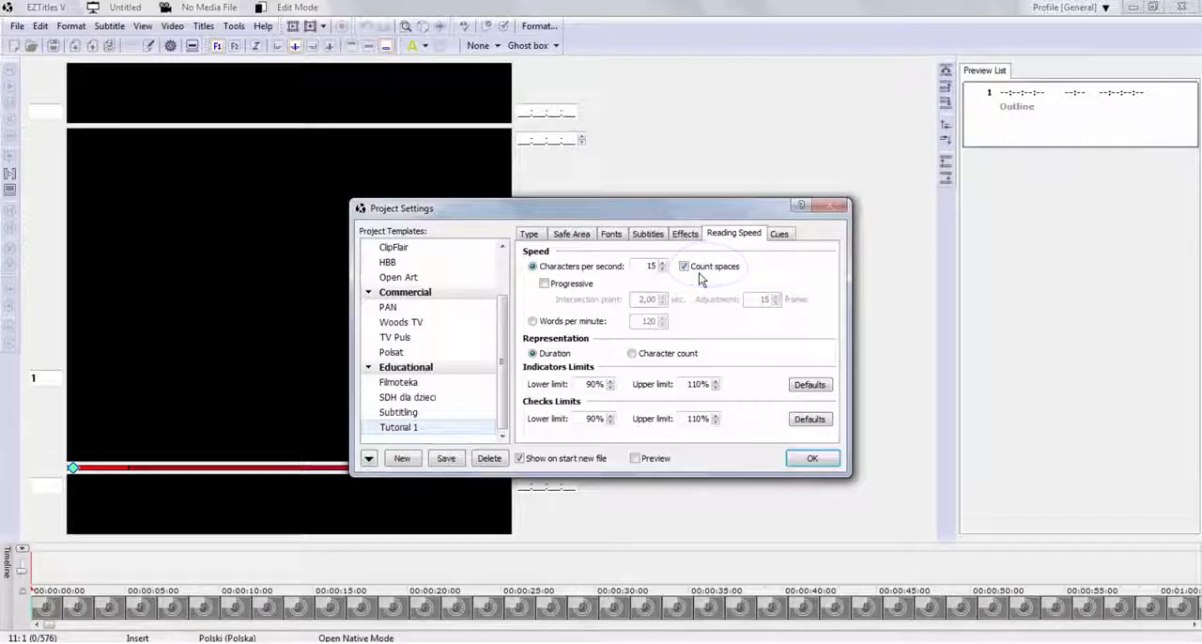
Set the minimum interval between subtitles to 2 frames and save the settings over the Tutorial 1 template.
{"action": "left_click", "coordinate": [779, 235]}
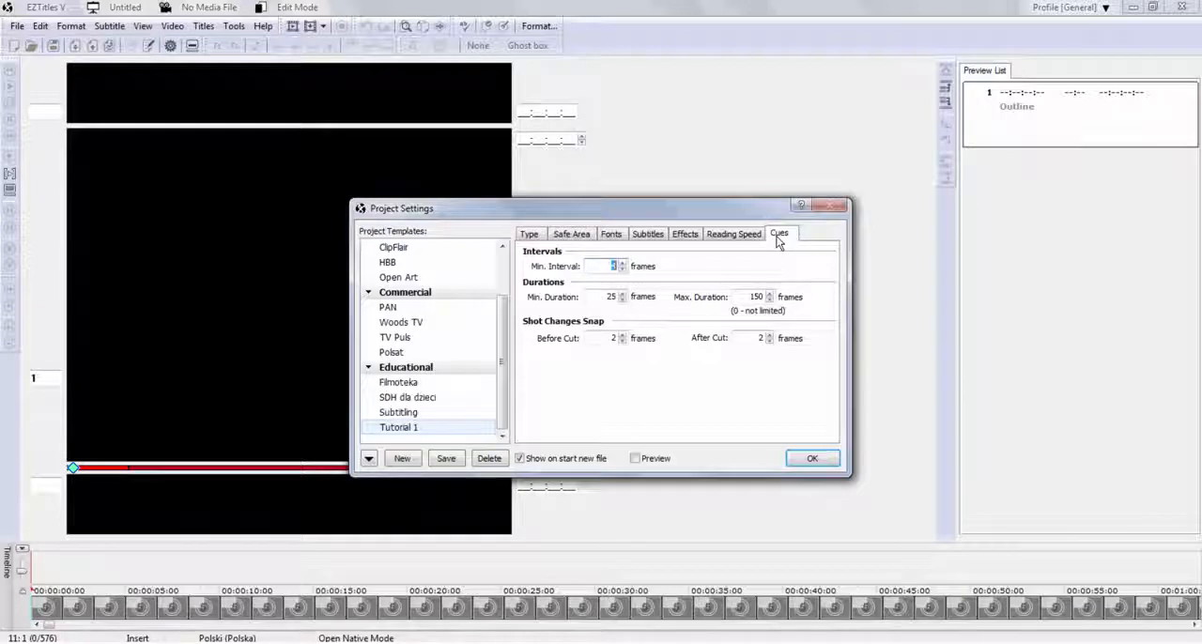
{"action": "left_click", "coordinate": [622, 271]}
{"action": "left_click", "coordinate": [622, 271]}
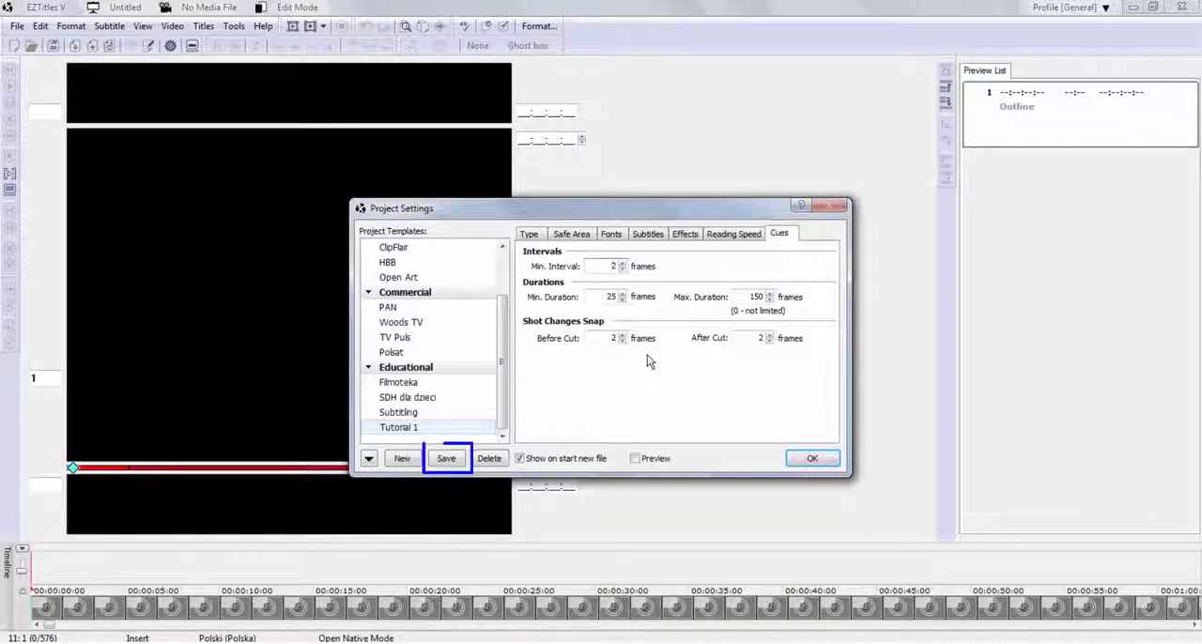
{"action": "left_click", "coordinate": [446, 458]}
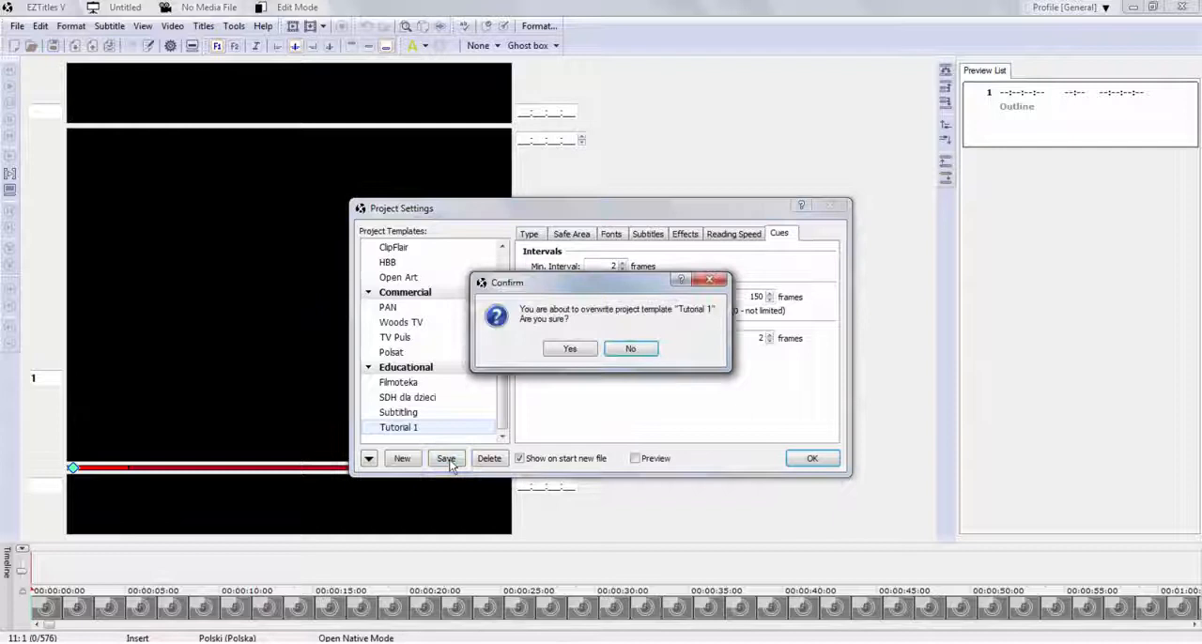
{"action": "left_click", "coordinate": [569, 350]}
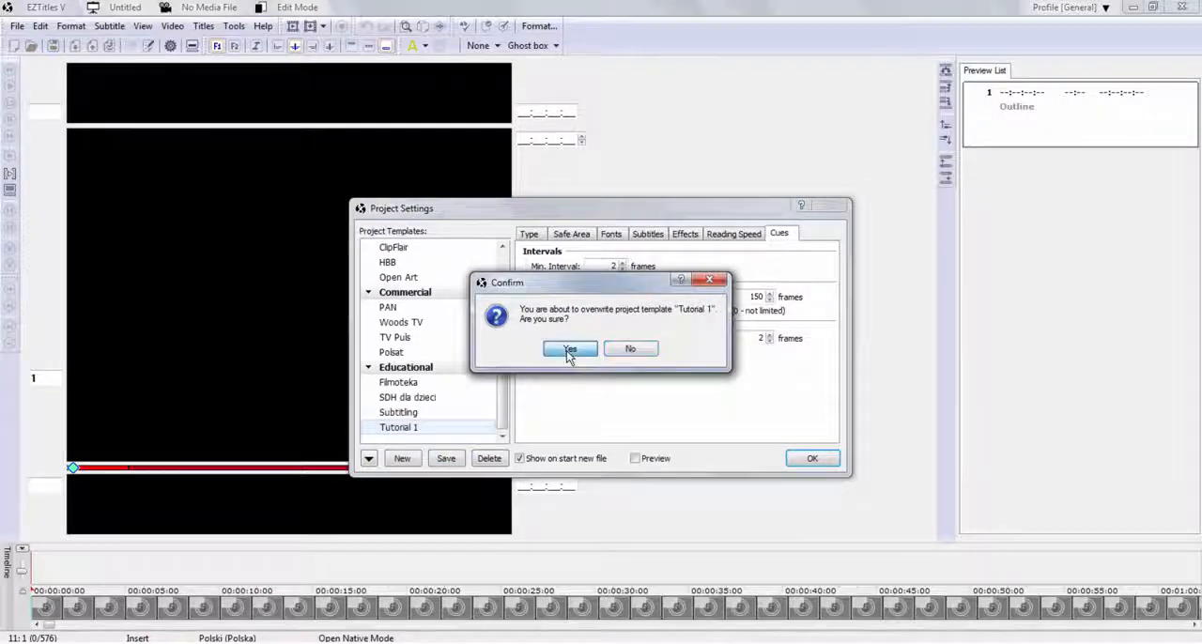
{"action": "left_click", "coordinate": [814, 457]}
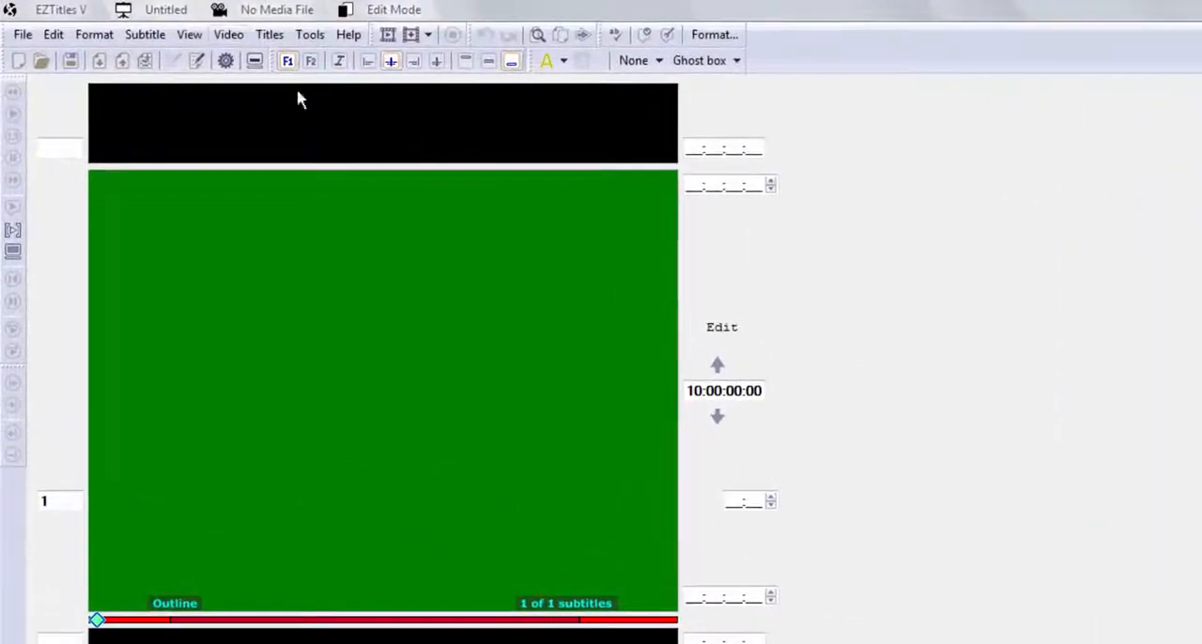
Open the Desperate video file and set the timecode of the displayed picture to 01:07:00:09.
{"action": "left_click", "coordinate": [235, 34]}
{"action": "left_click", "coordinate": [246, 67]}
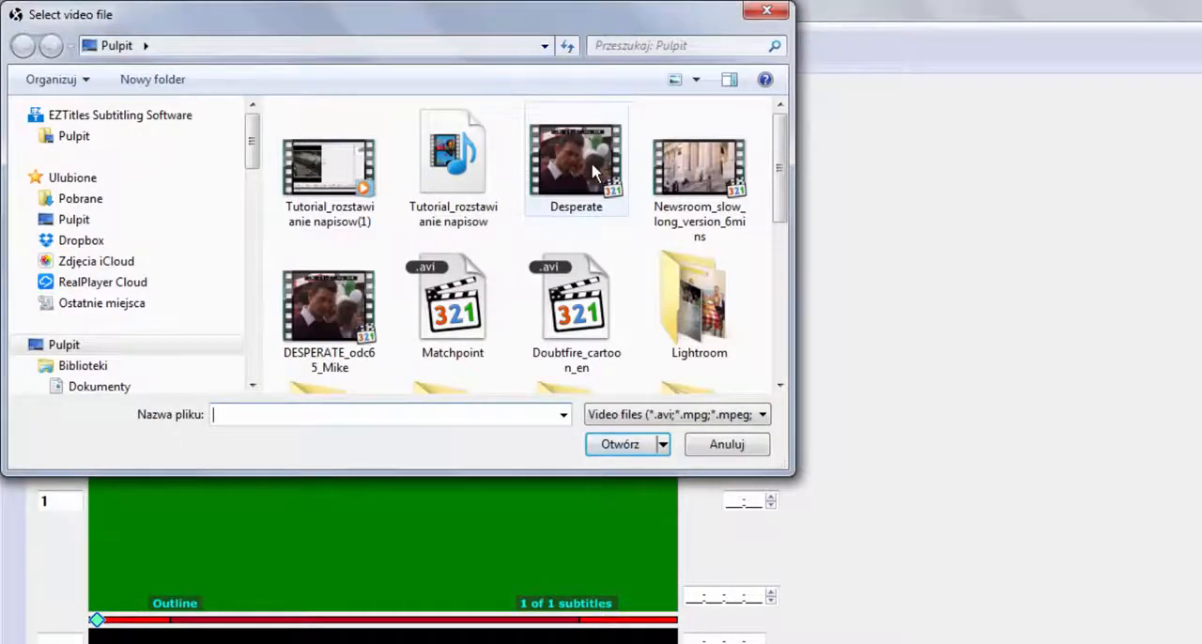
{"action": "double_click", "coordinate": [592, 164]}
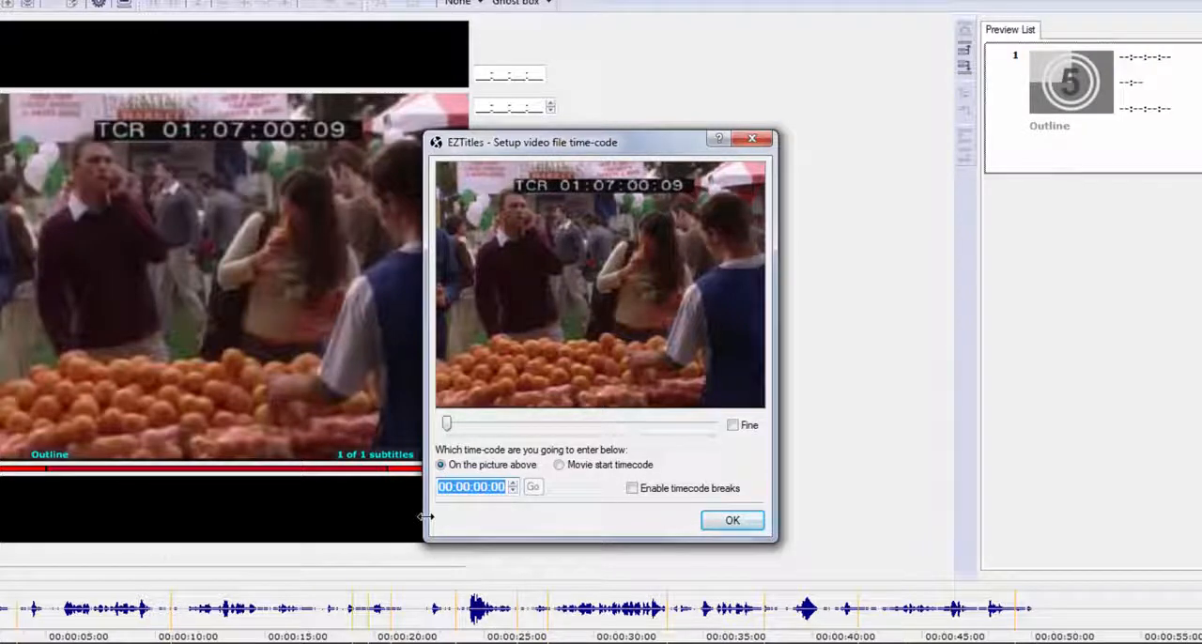
{"action": "type", "text": "0"}
{"action": "type", "text": "1:07:00:"}
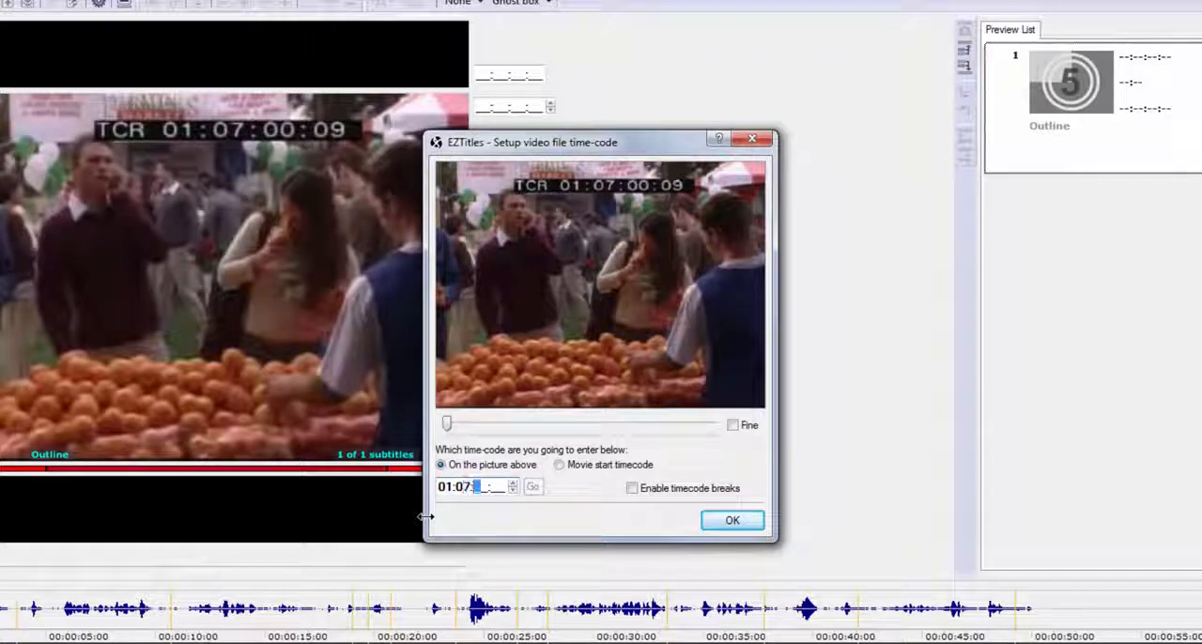
{"action": "type", "text": "0"}
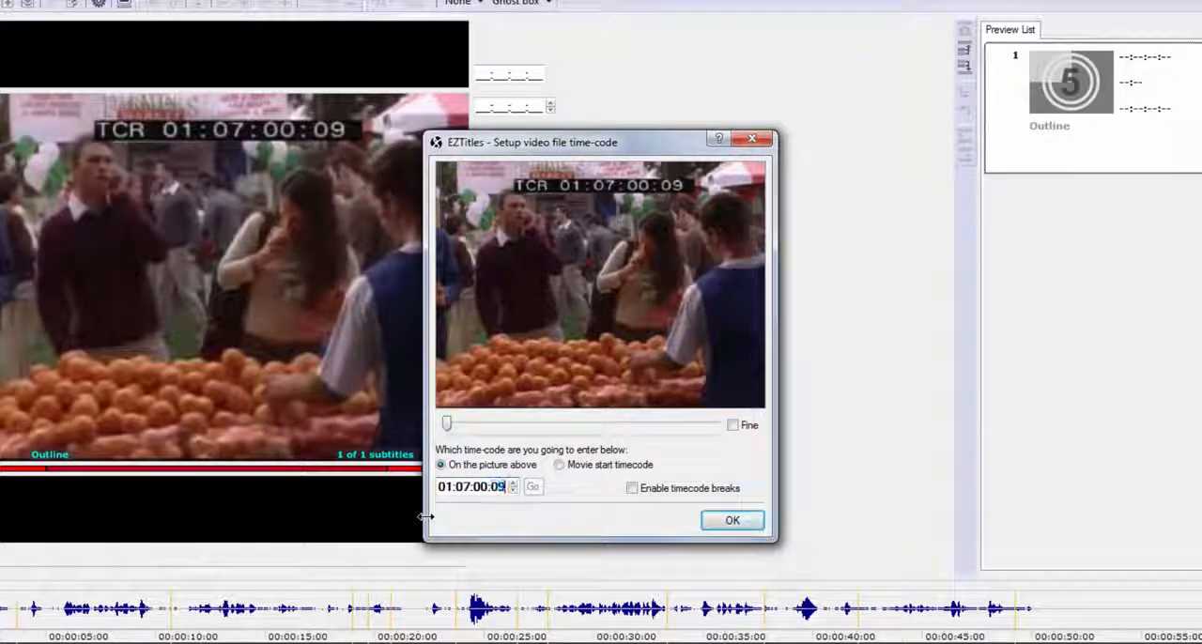
{"action": "key", "text": "Return"}
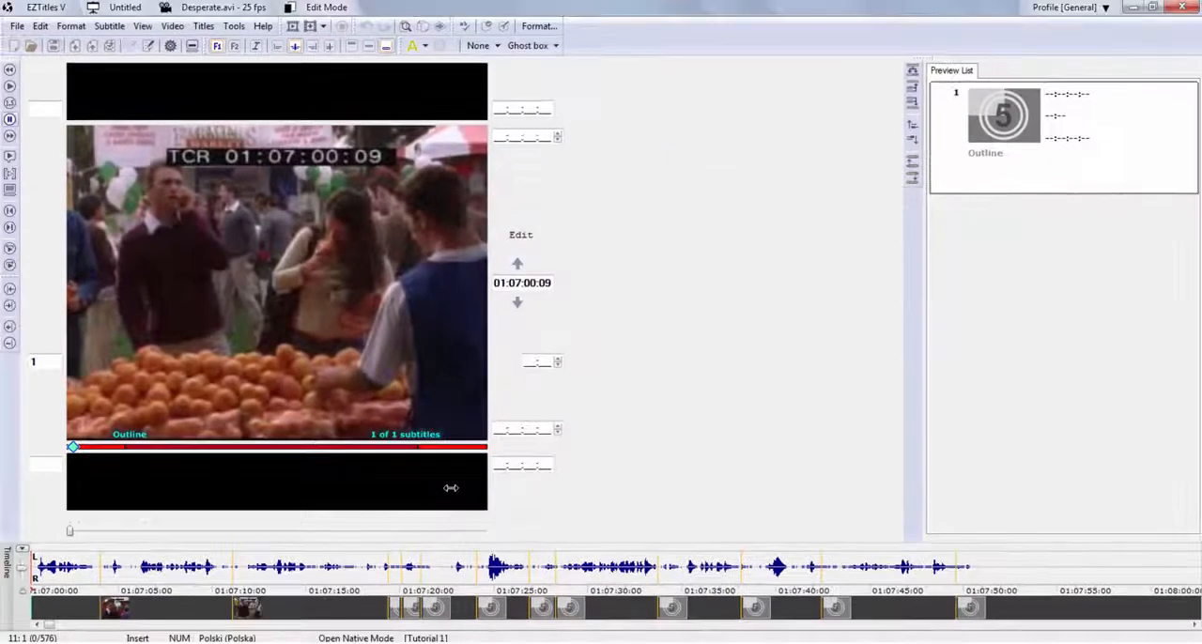
Play the video from its first frame and pause it at 01:07:02:24.
{"action": "key", "text": "alt+Right"}
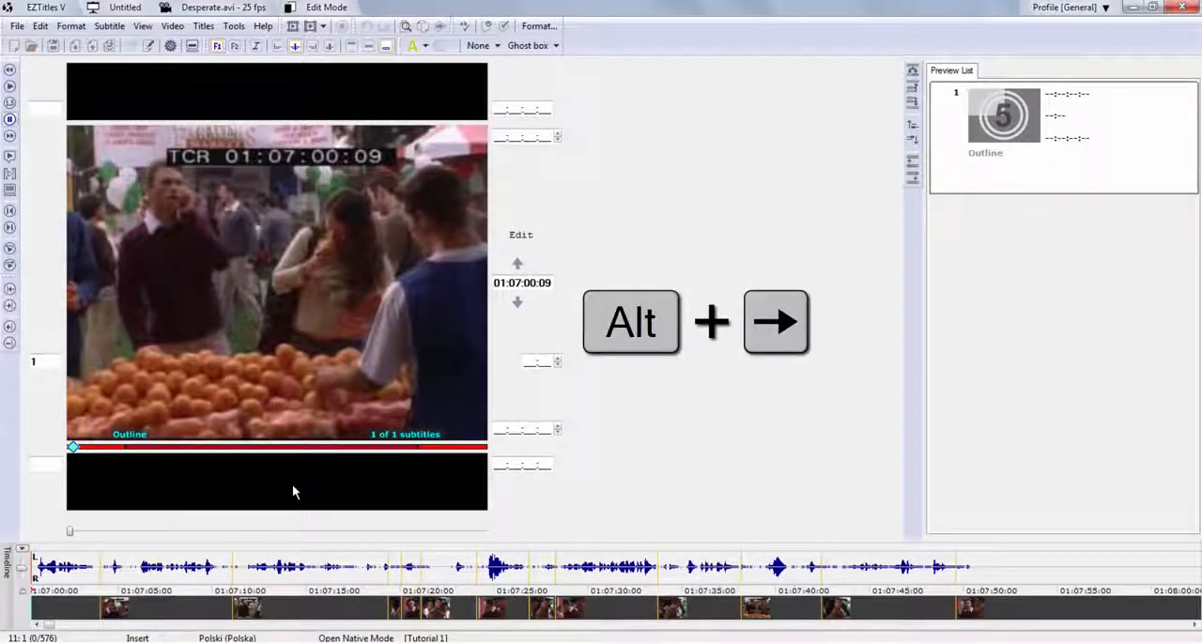
{"action": "key", "text": "alt+Down"}
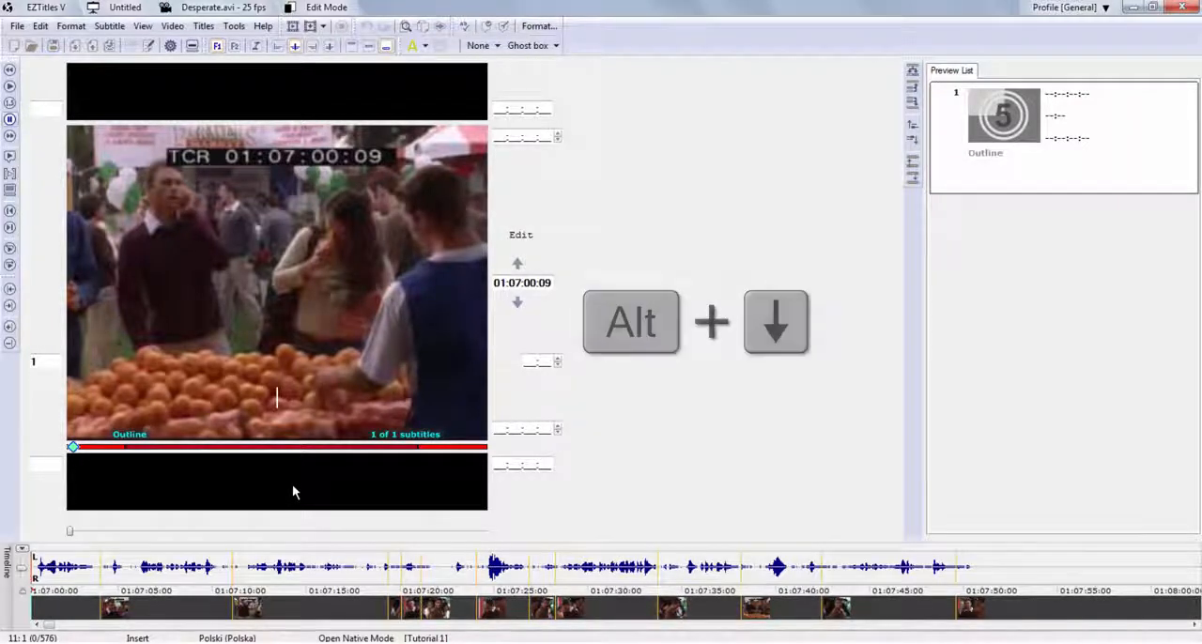
{"action": "key", "text": "alt+Down"}
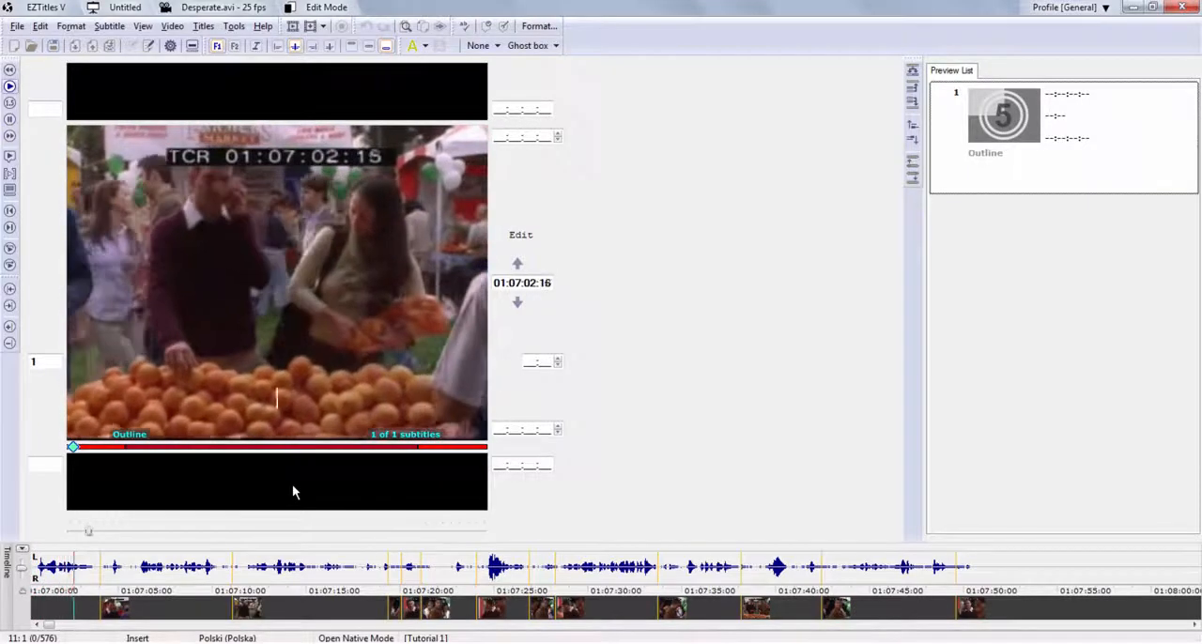
{"action": "key", "text": "alt+Down"}
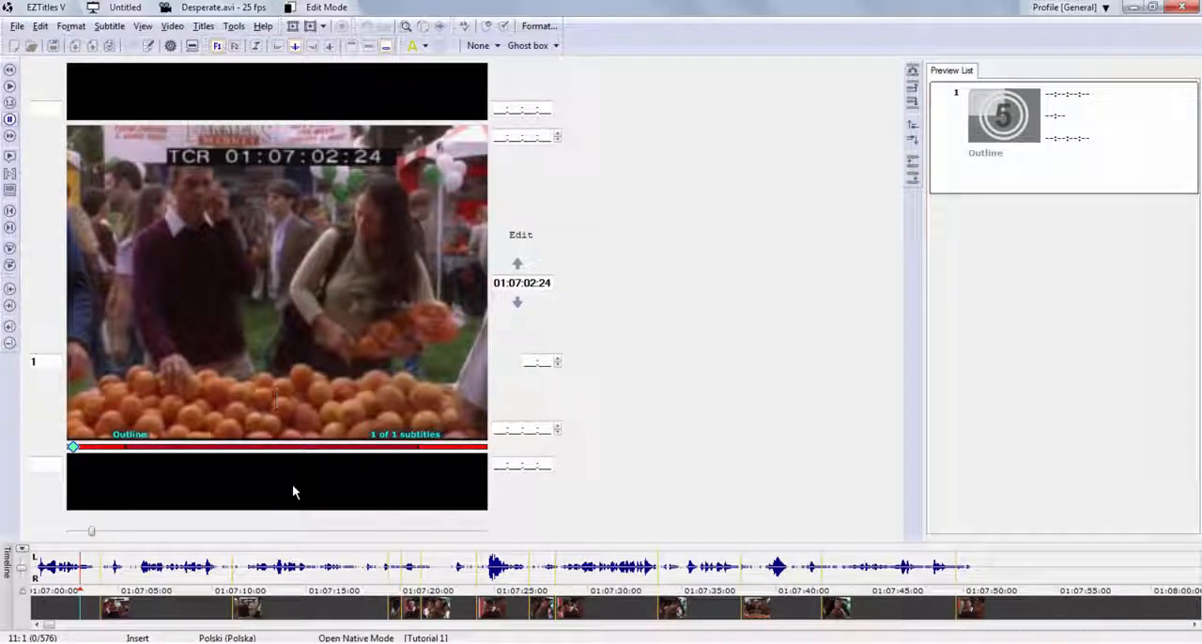
Step the paused video forward frame by frame to 01:07:03:07, and back to 01:07:02:22.
{"action": "key", "text": "alt+Up"}
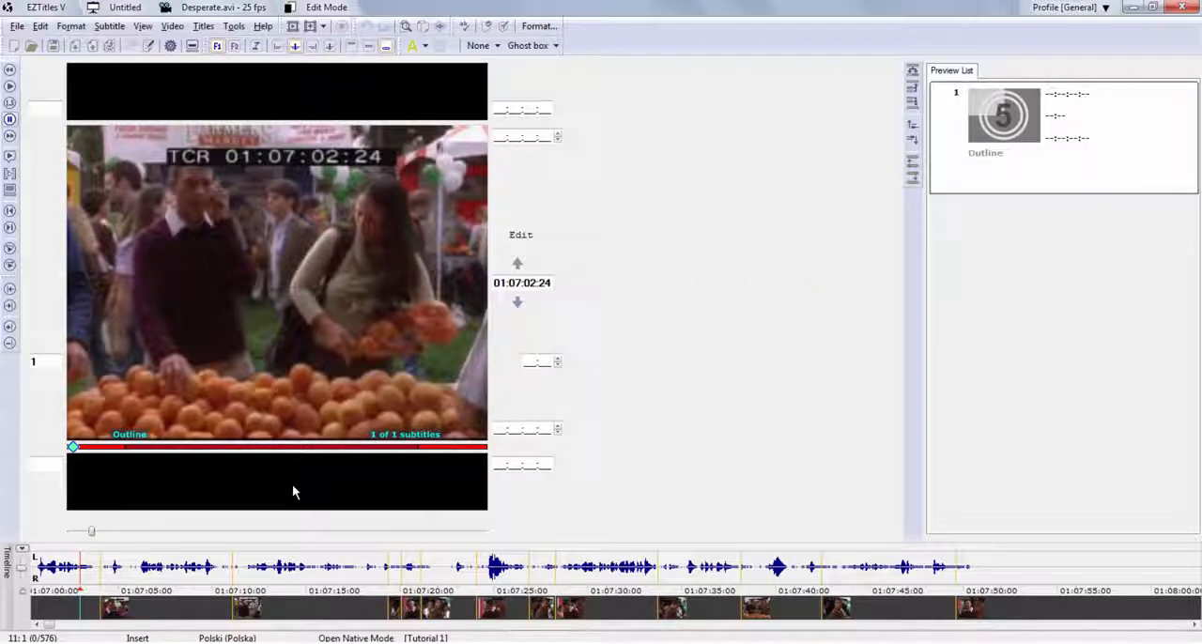
{"action": "key", "text": "alt+Up"}
{"action": "key", "text": "alt+Up"}
{"action": "key", "text": "alt+Up"}
{"action": "key", "text": "alt+Up"}
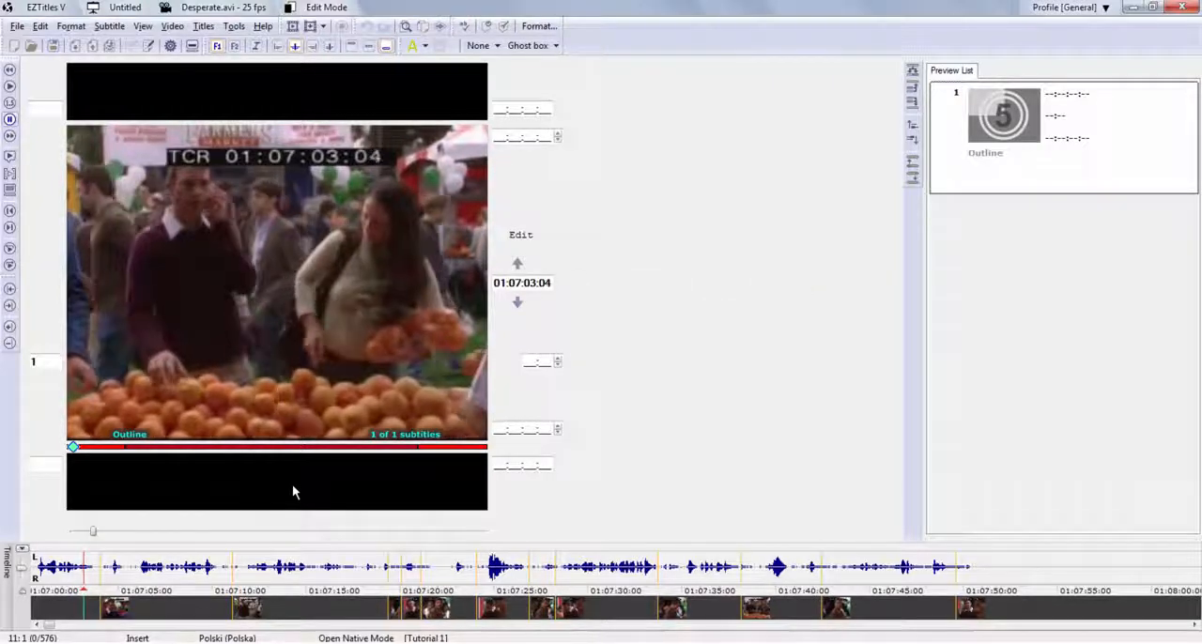
{"action": "key", "text": "alt+Down"}
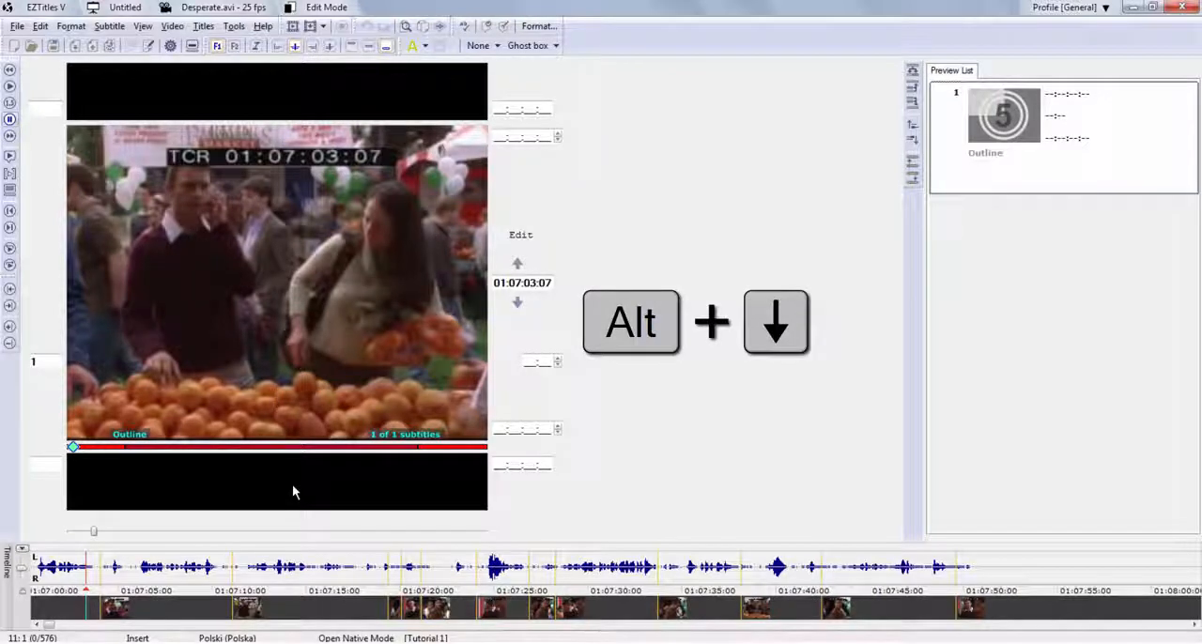
{"action": "key", "text": "alt+Down"}
{"action": "key", "text": "alt+Down"}
{"action": "key", "text": "alt+Down"}
{"action": "key", "text": "alt+Down"}
{"action": "key", "text": "alt+Down"}
{"action": "key", "text": "alt+Down"}
{"action": "key", "text": "alt+Down"}
{"action": "key", "text": "alt+Down"}
{"action": "key", "text": "alt+Down"}
{"action": "key", "text": "alt+Down"}
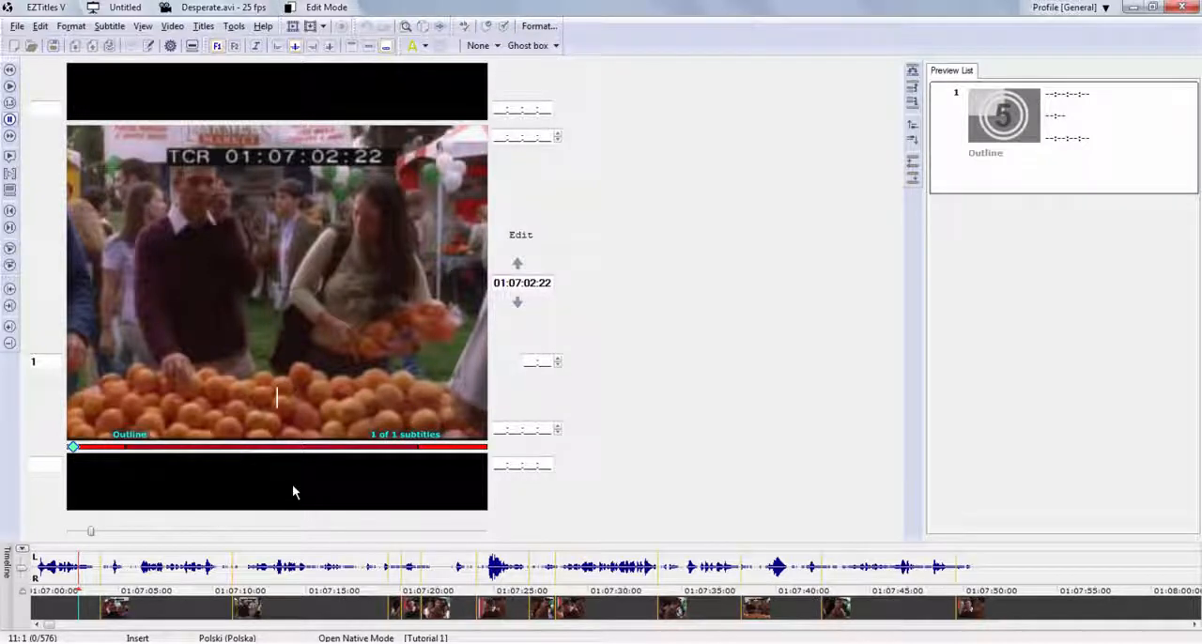
Rewind the video to its first frame at 01:07:00:09 and adjust the timeline's waveform display.
{"action": "key", "text": "alt+Left"}
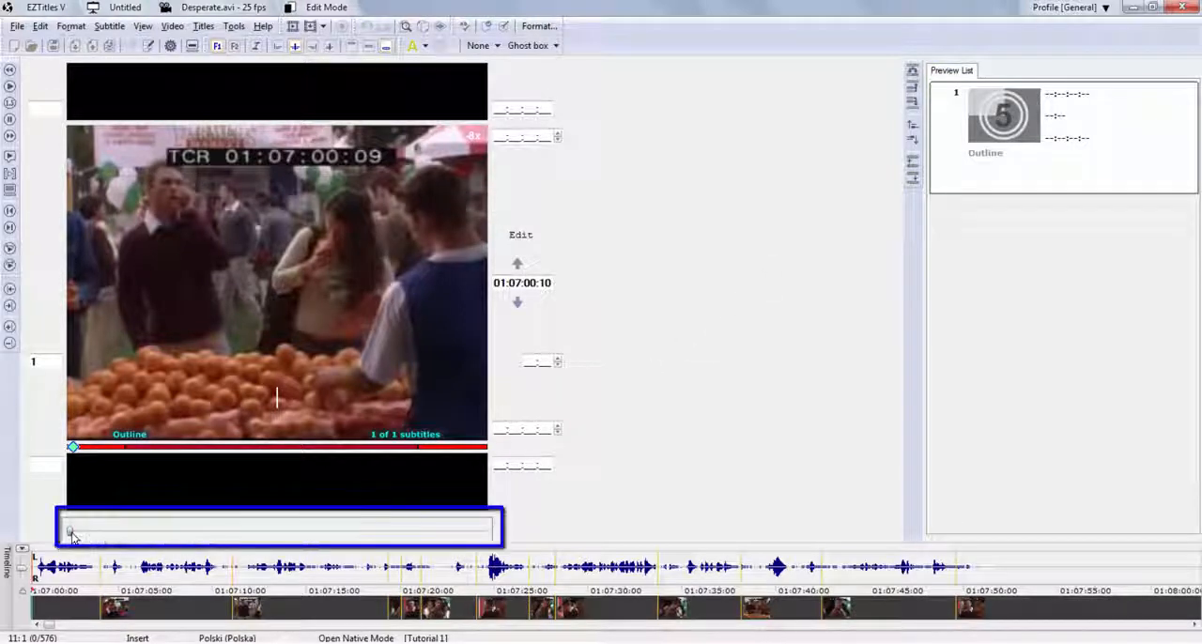
{"action": "mouse_move", "coordinate": [73, 536]}
{"action": "left_mouse_down"}
{"action": "mouse_move", "coordinate": [226, 535]}
{"action": "mouse_move", "coordinate": [68, 533]}
{"action": "left_mouse_up"}
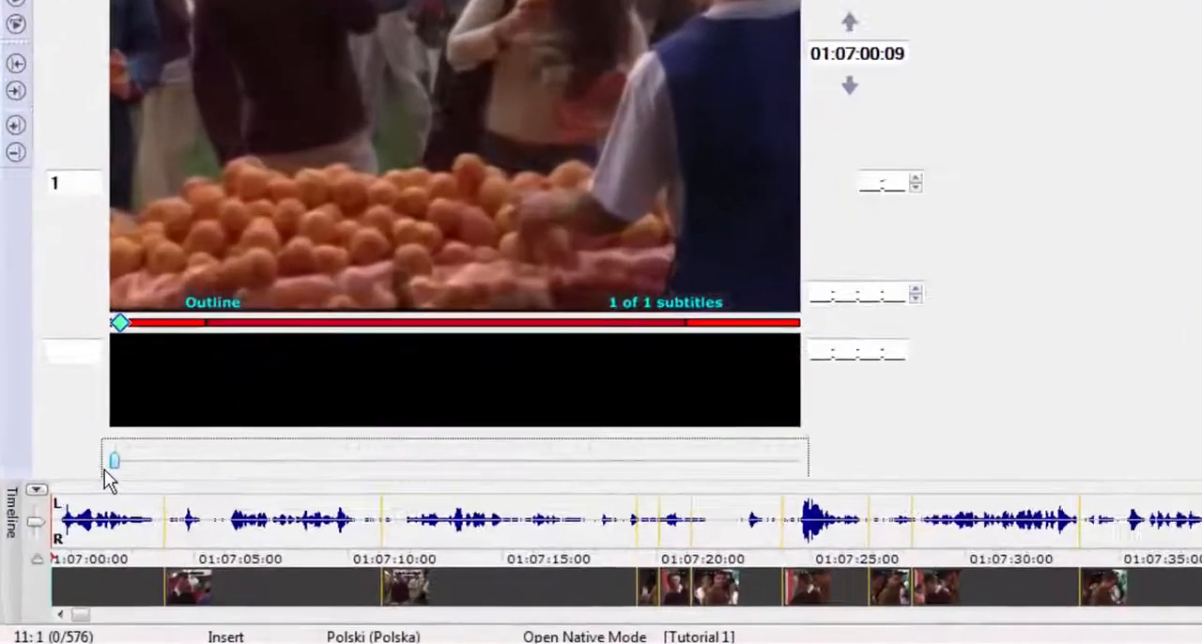
{"action": "left_click_drag", "start_coordinate": [35, 525], "coordinate": [37, 510]}
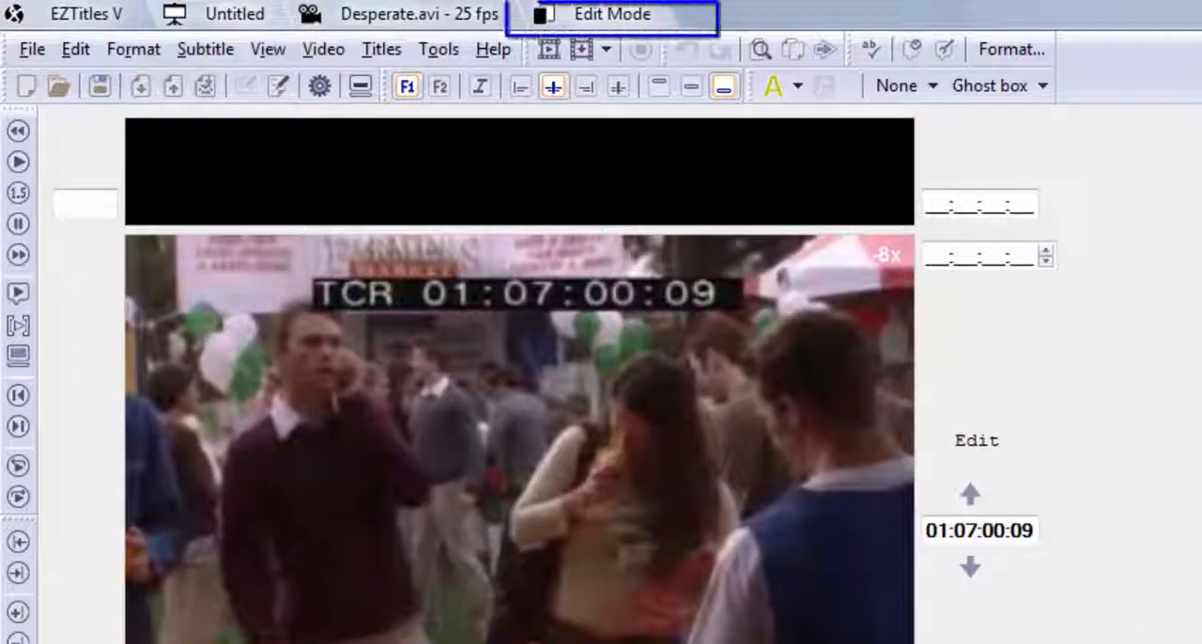
Switch the project to Preview Mode and return it to Edit Mode.
{"action": "left_click", "coordinate": [641, 16]}
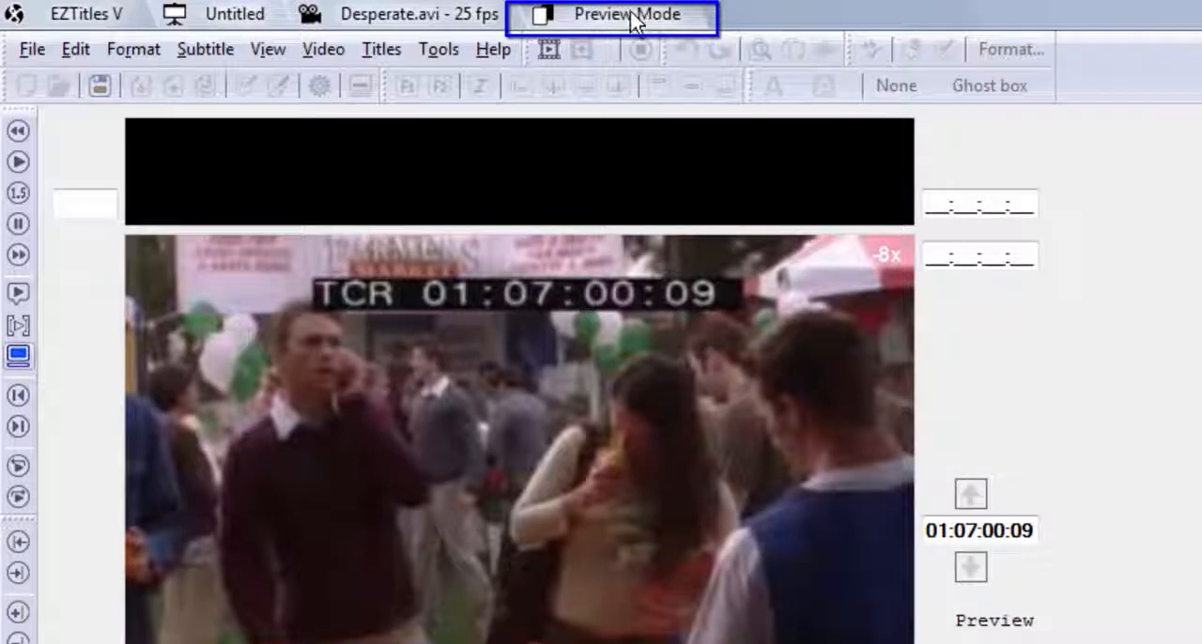
{"action": "left_click", "coordinate": [637, 21]}
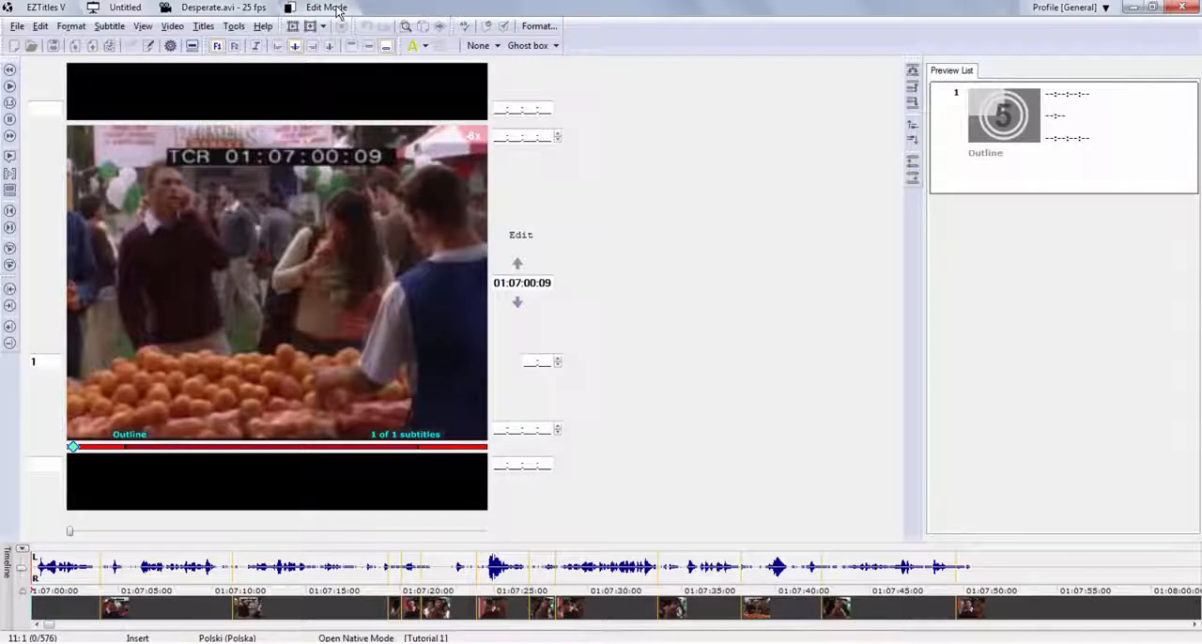
Play the video to the first spoken line, pause at 01:07:00:18 and set subtitle 1's in-cue there.
{"action": "key", "text": "space"}
{"action": "key", "text": "space"}
{"action": "key", "text": "Left"}
{"action": "key", "text": "Left"}
{"action": "key", "text": "Left"}
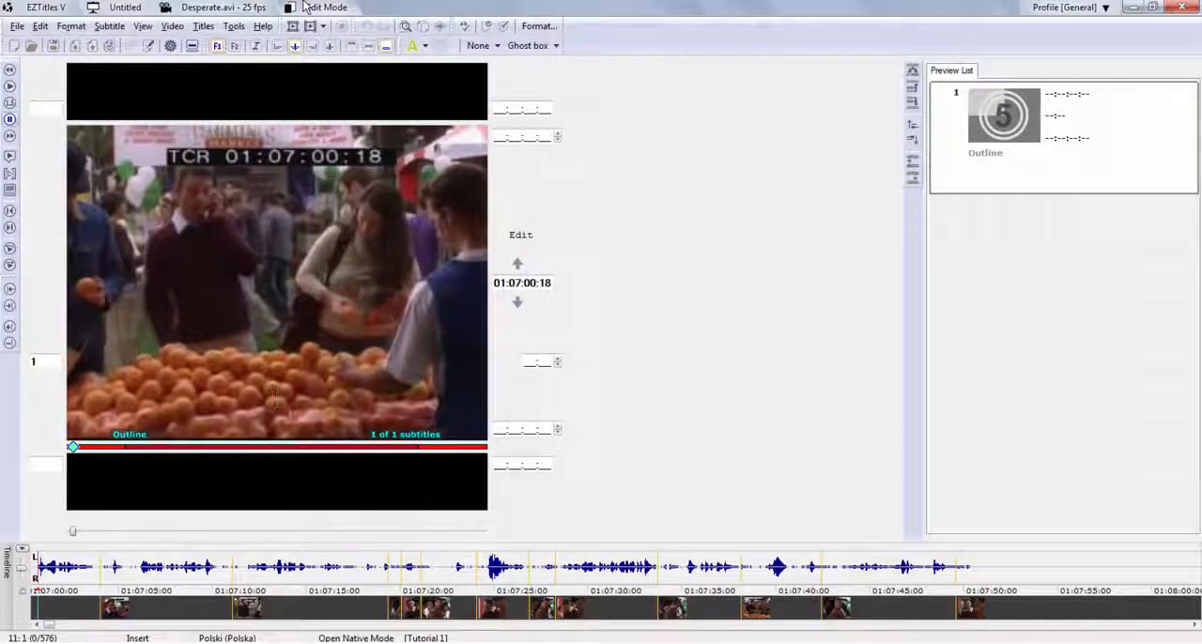
{"action": "key", "text": "Return"}
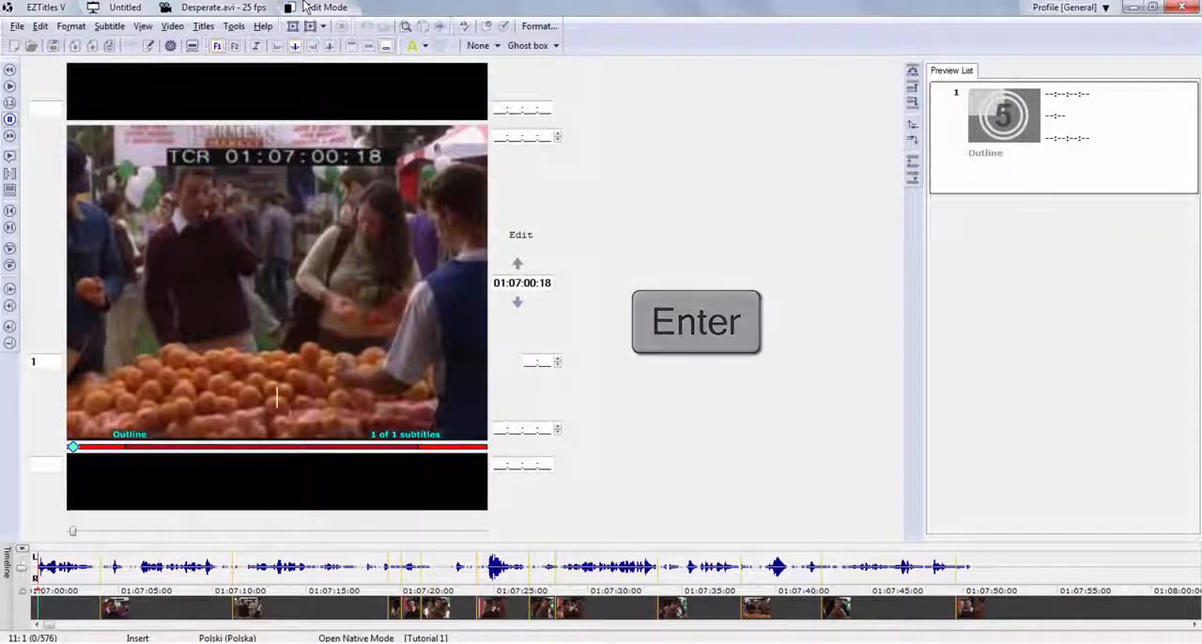
{"action": "key", "text": "Return"}
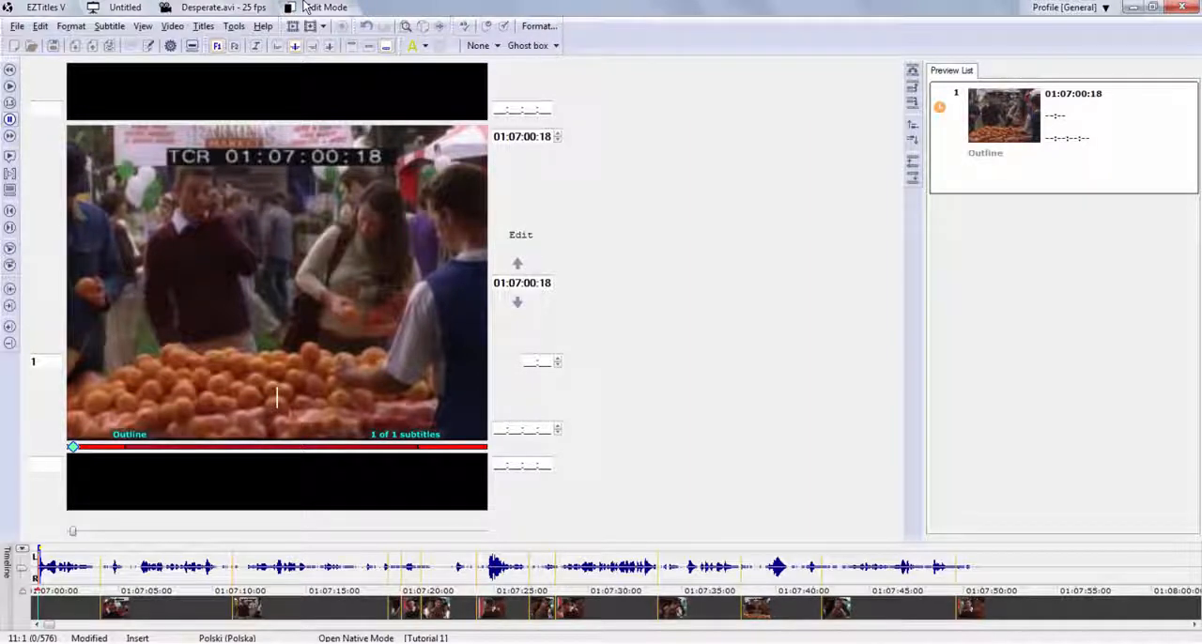
Play to 01:07:03:16 and enter subtitle 1: the addressee's first name plus ", I'm by the orange stand.", and "Where are you?" on a second line.
{"action": "key", "text": "alt+Right"}
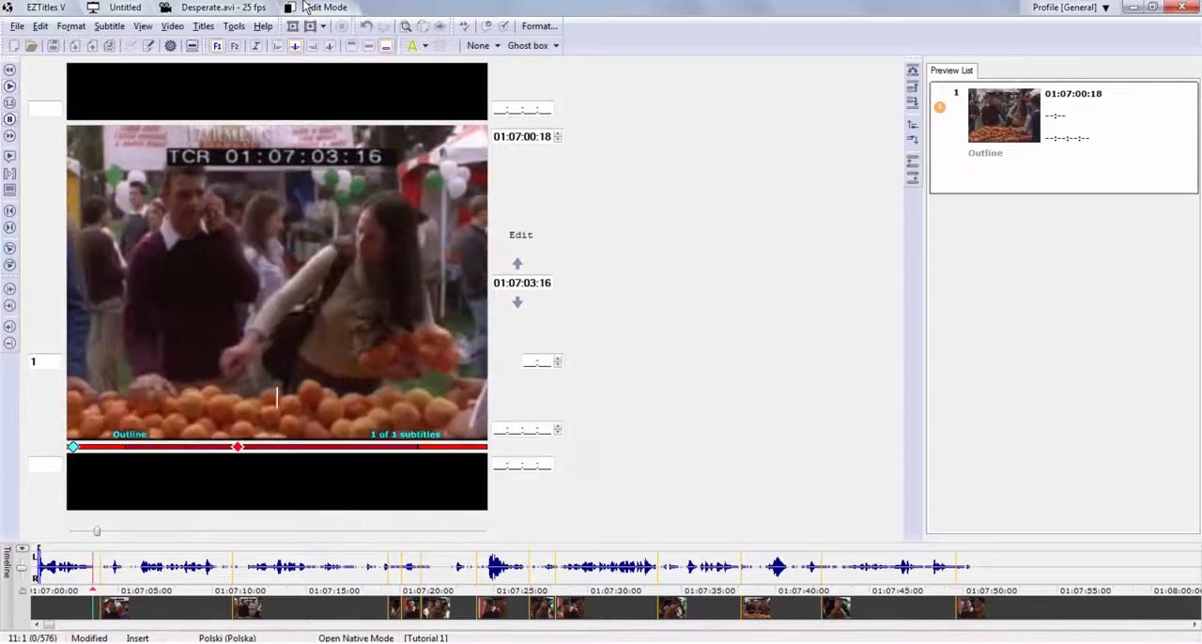
{"action": "type", "text": "Susan"}
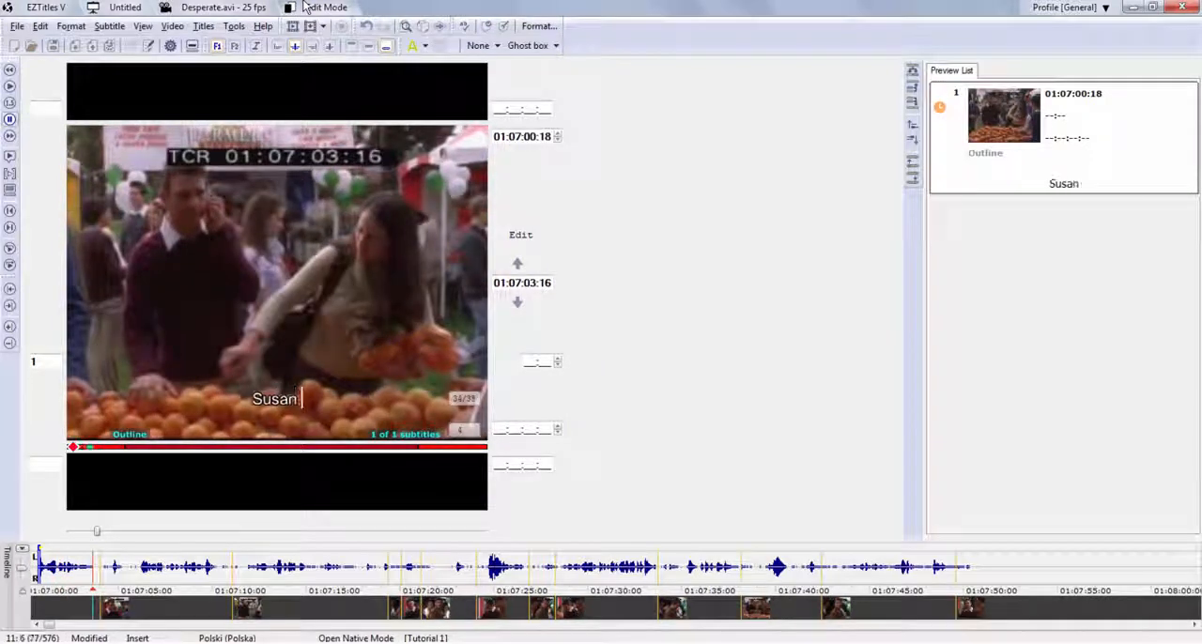
{"action": "type", "text": ","}
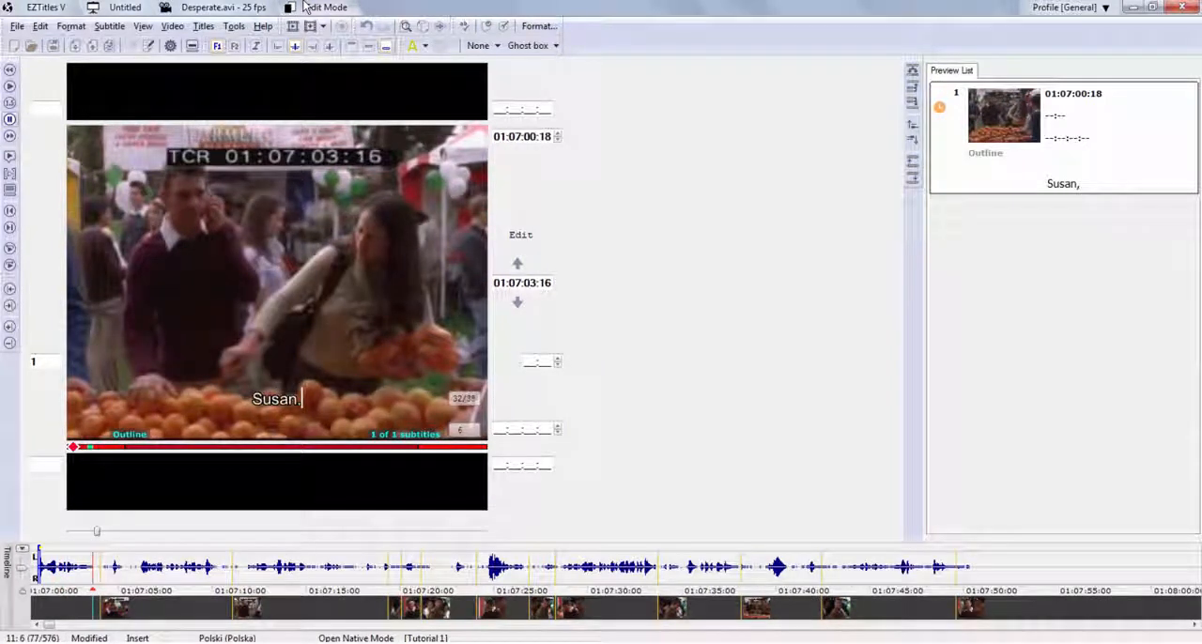
{"action": "type", "text": " I'm by the orange "}
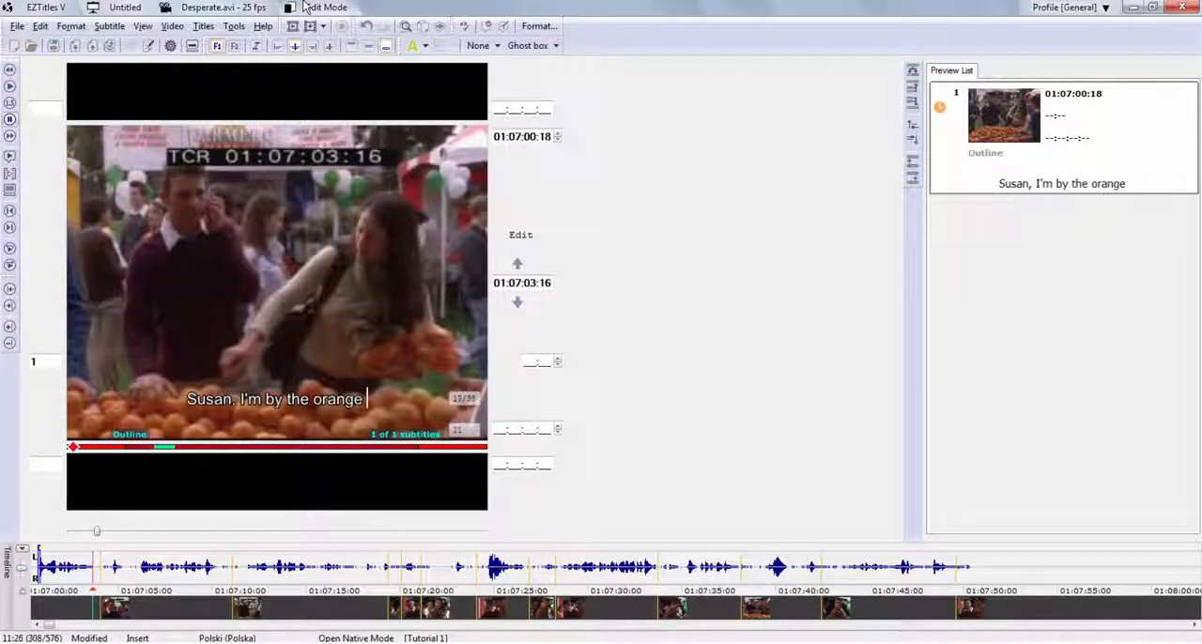
{"action": "type", "text": "stand."}
{"action": "key", "text": "Return"}
{"action": "type", "text": "Where are"}
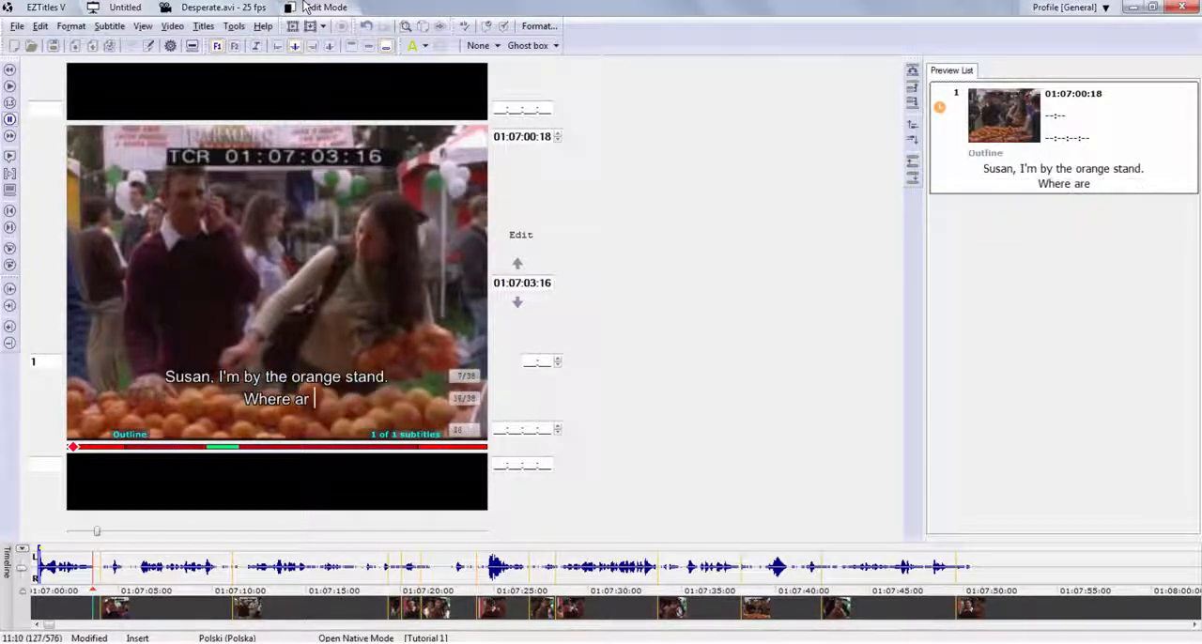
{"action": "type", "text": " you?"}
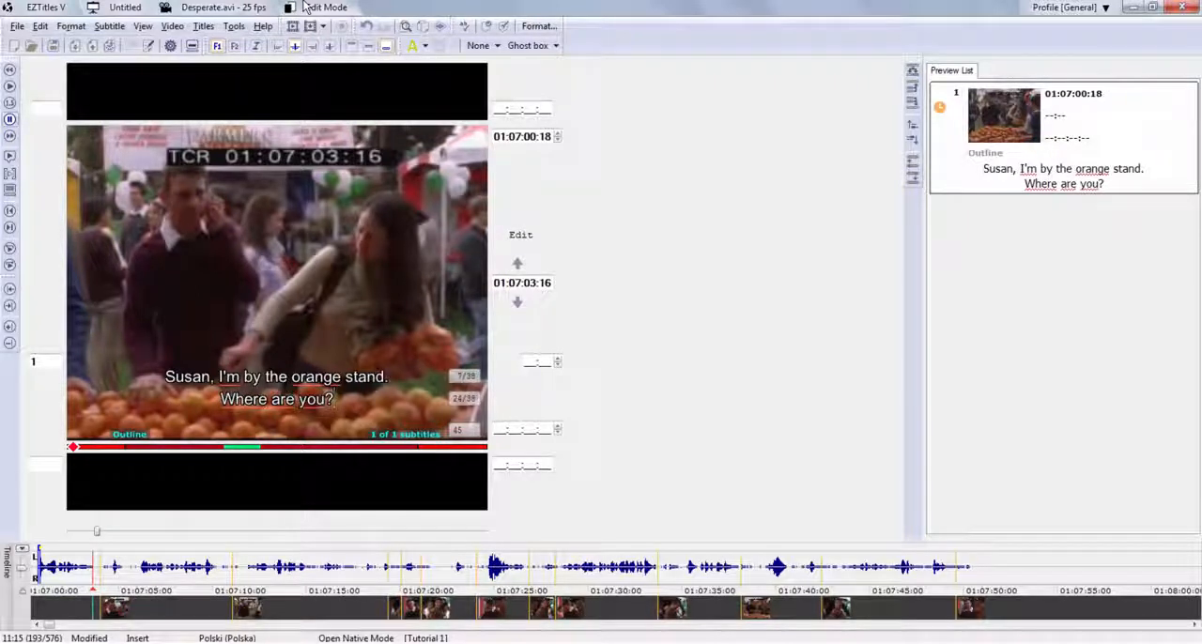
Set subtitle 1's out-cue while adding subtitle 2, and shift subtitle 1's timeline block to run from 01:07:00:17 to 01:07:03:15.
{"action": "key", "text": "Insert"}
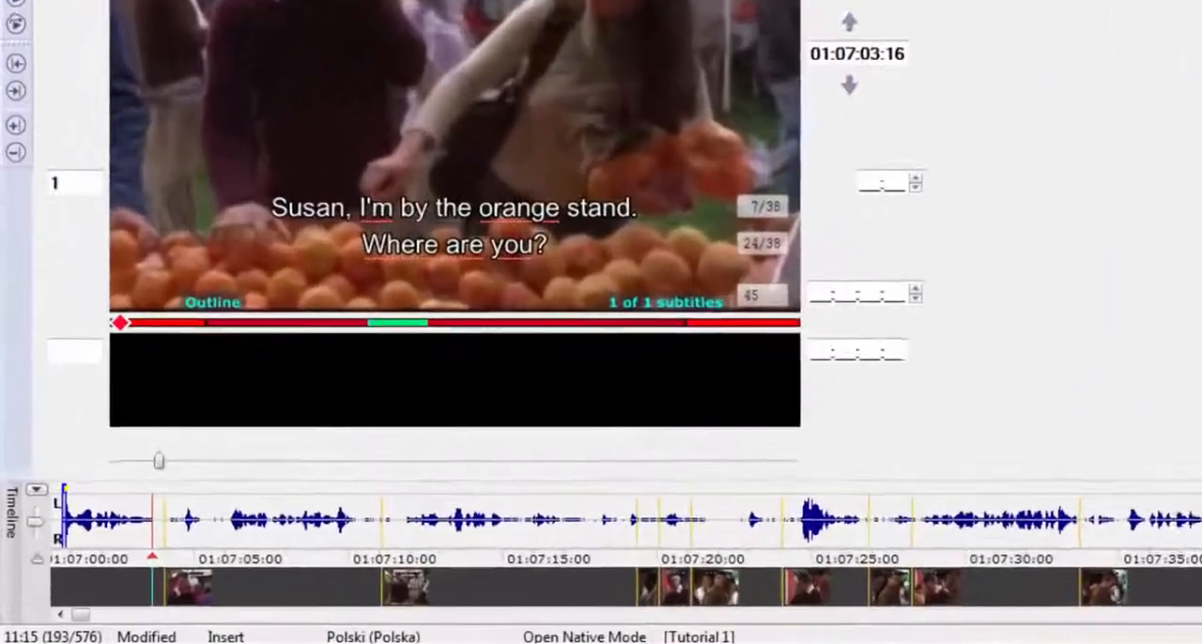
{"action": "key", "text": "Insert"}
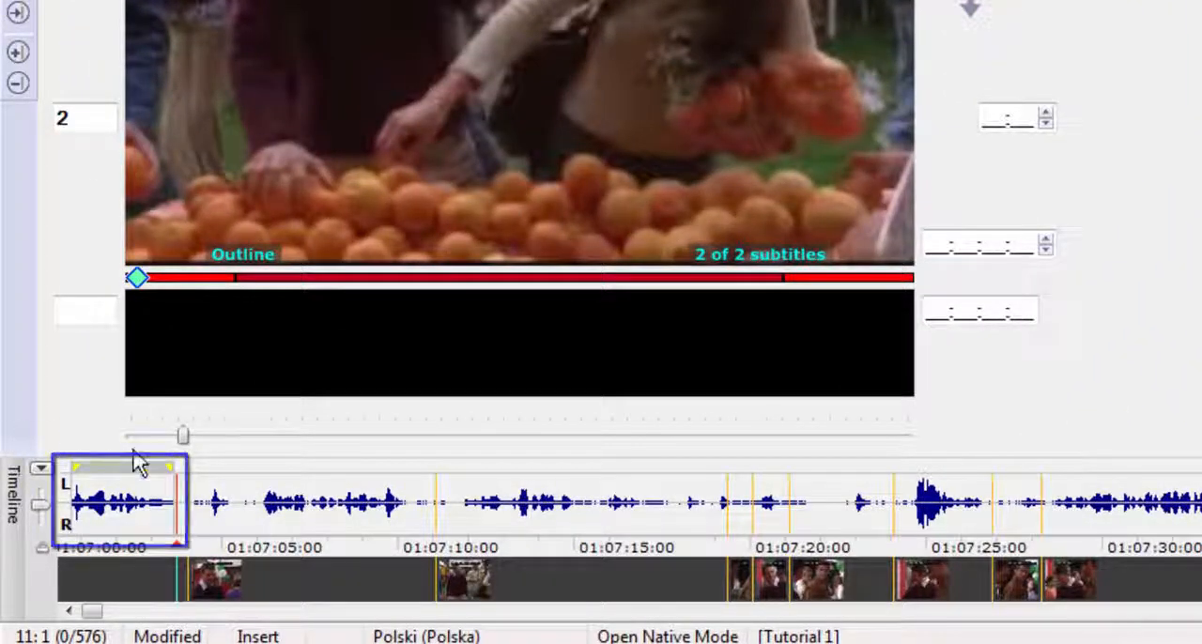
{"action": "mouse_move", "coordinate": [117, 467]}
{"action": "left_mouse_down"}
{"action": "mouse_move", "coordinate": [144, 464]}
{"action": "mouse_move", "coordinate": [117, 461]}
{"action": "left_mouse_up"}
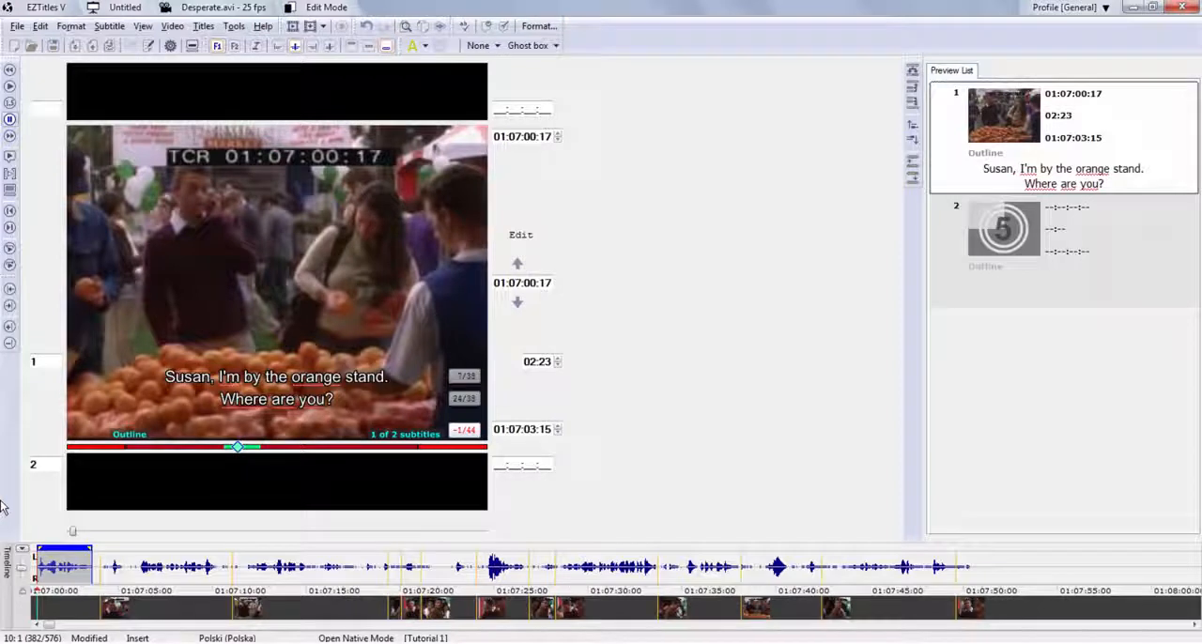
Move back and forth between subtitles 1 and 2, ending on the empty subtitle 2.
{"action": "left_click", "coordinate": [1127, 163]}
{"action": "key", "text": "Page_Down"}
{"action": "key", "text": "Page_Up"}
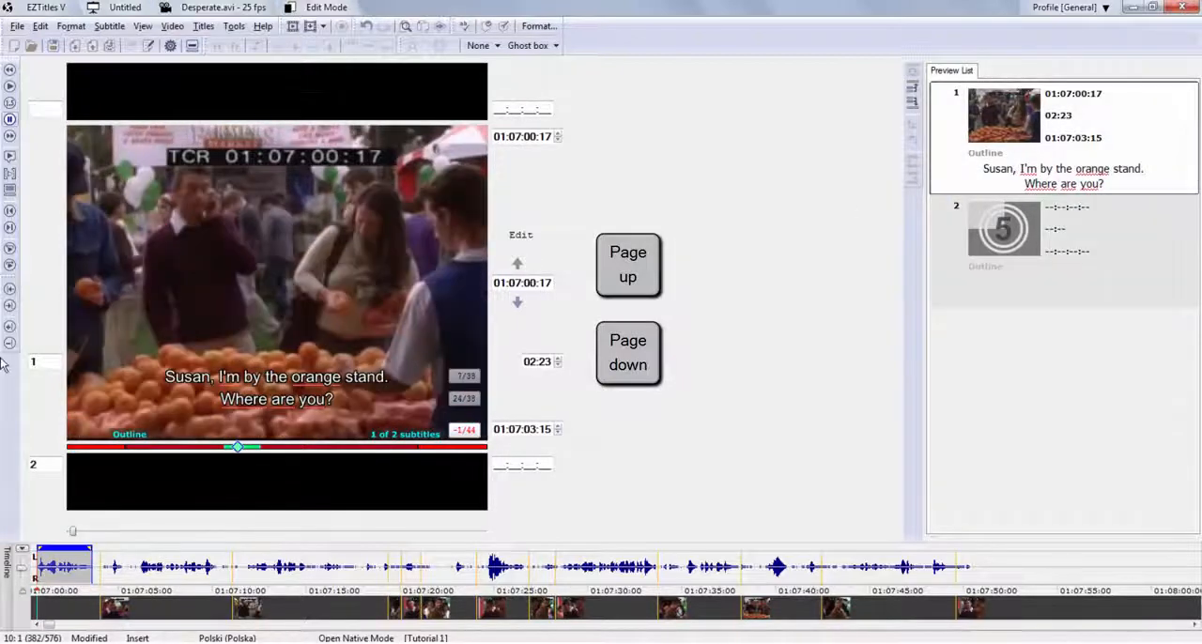
{"action": "key", "text": "Page_Down"}
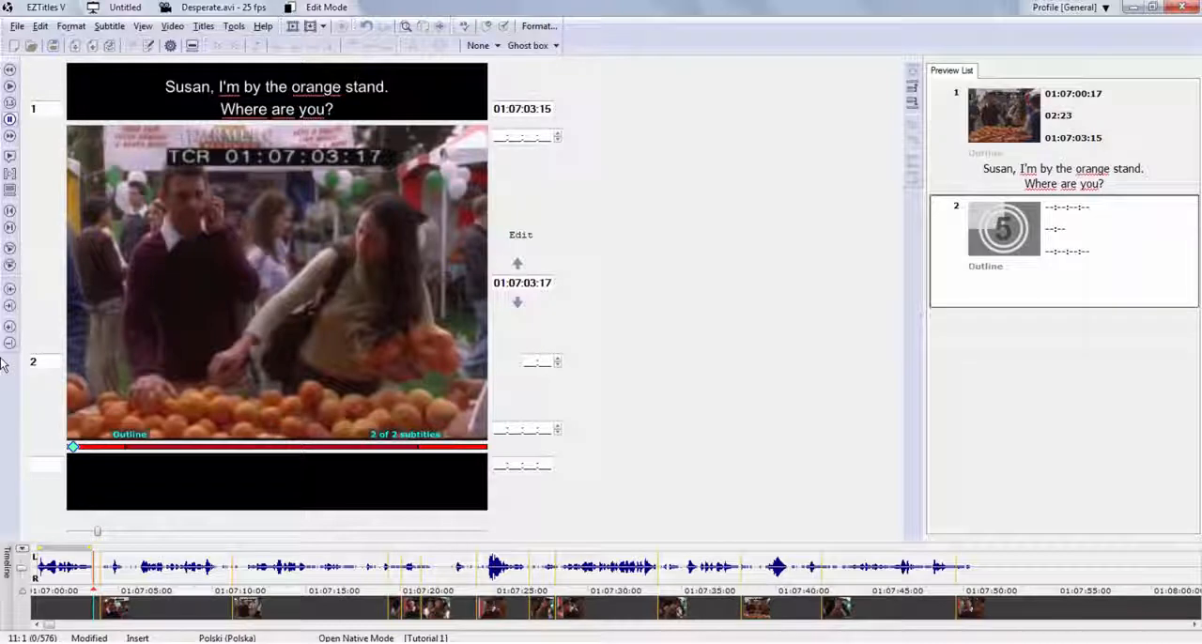
Play the video on to 01:07:04:14, pause it and set subtitle 2's in-cue there.
{"action": "key", "text": "alt+Right"}
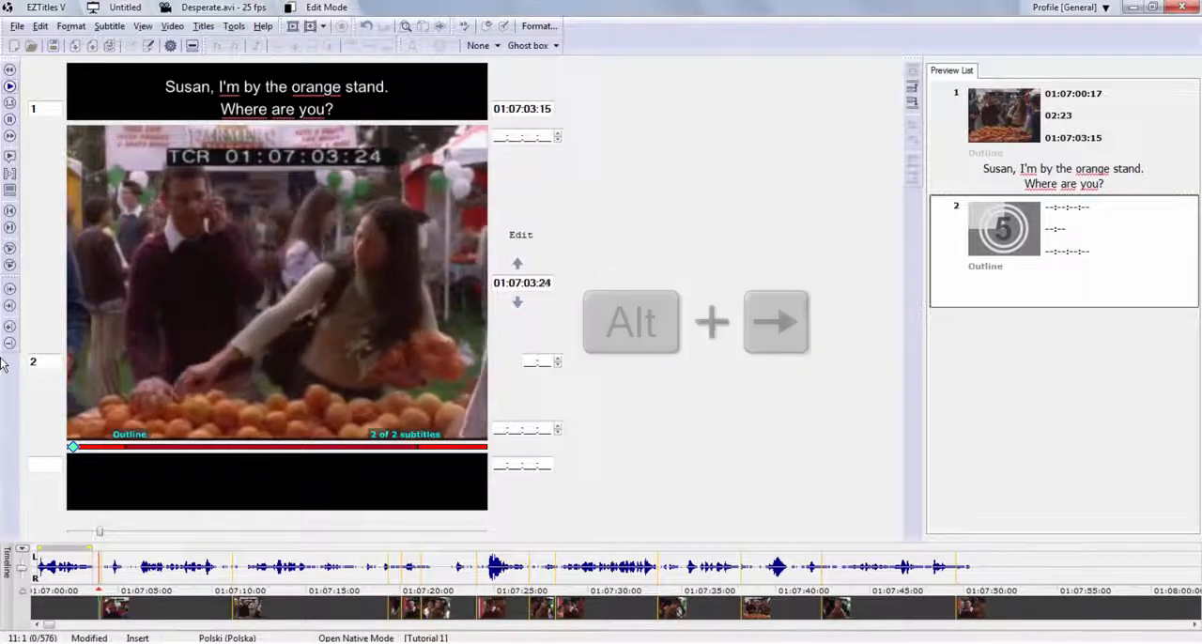
{"action": "key", "text": "alt+Down"}
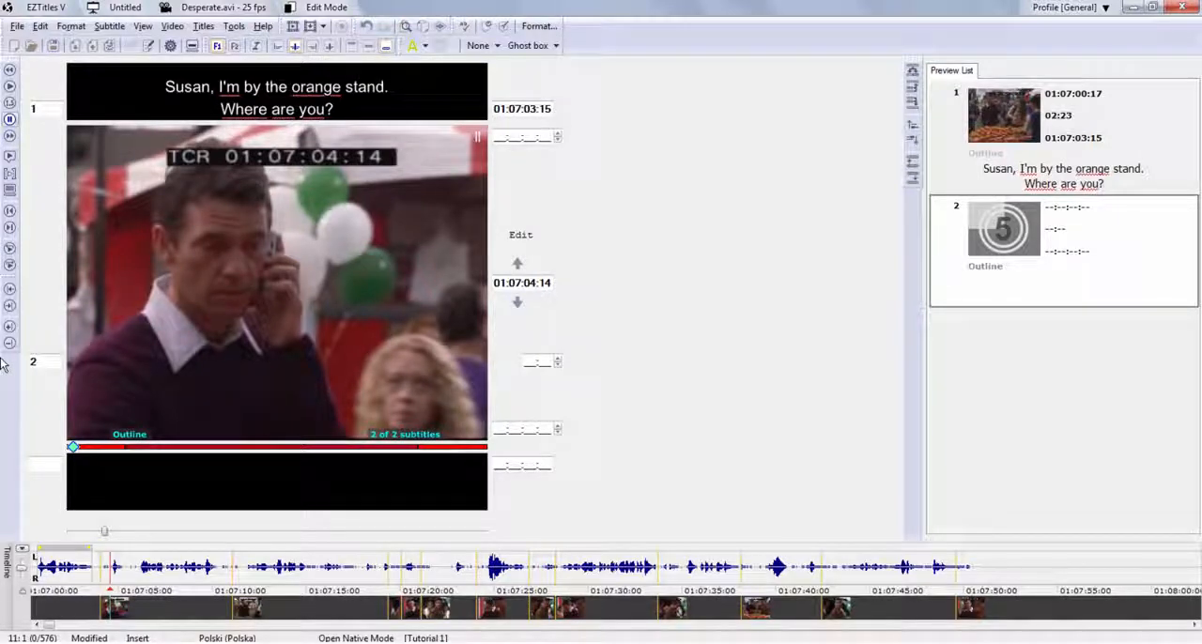
{"action": "key", "text": "KP_Add"}
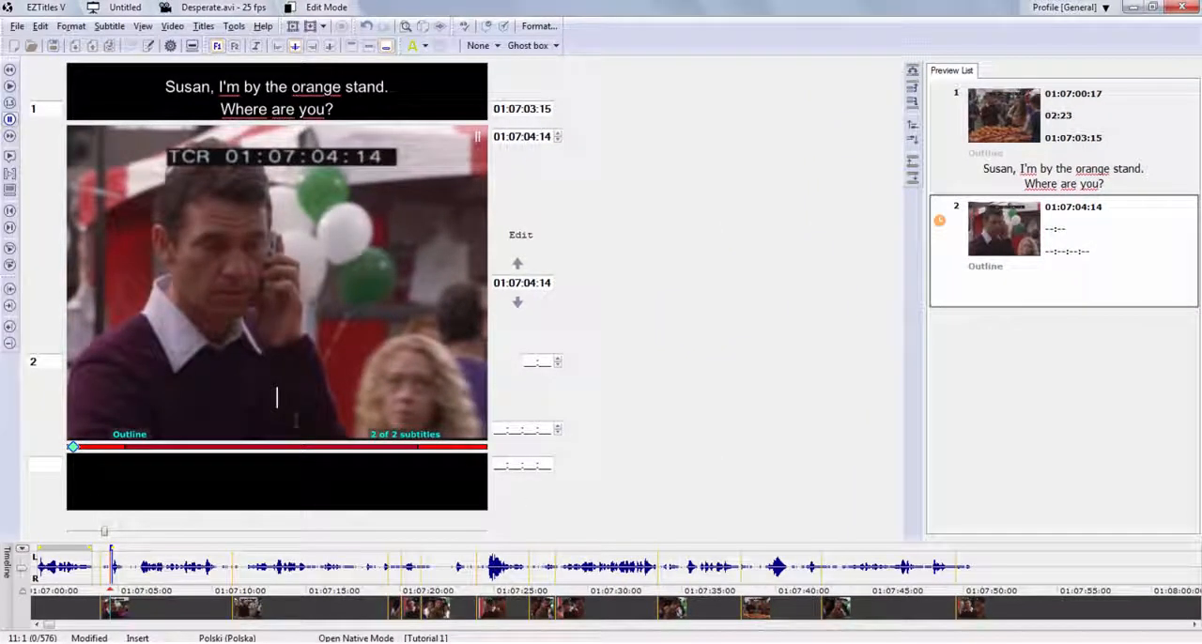
Play the video to 01:07:05:15 and enter "Cheese stand?" as the text of subtitle 2.
{"action": "key", "text": "space"}
{"action": "left_click", "coordinate": [310, 420]}
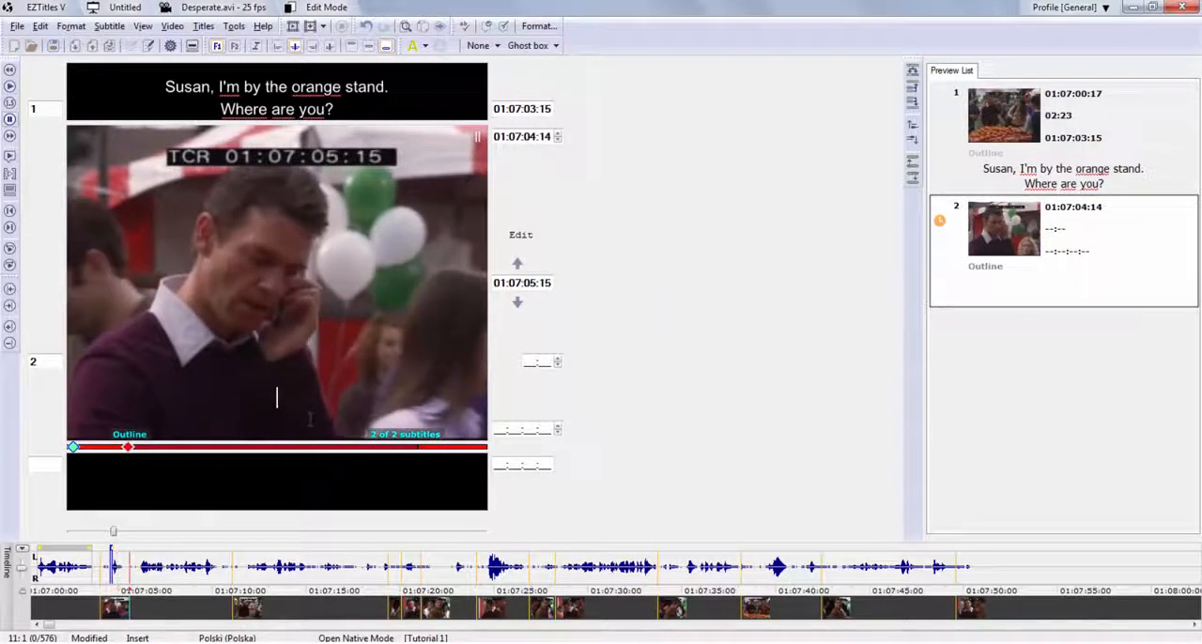
{"action": "type", "text": "Cheese stan"}
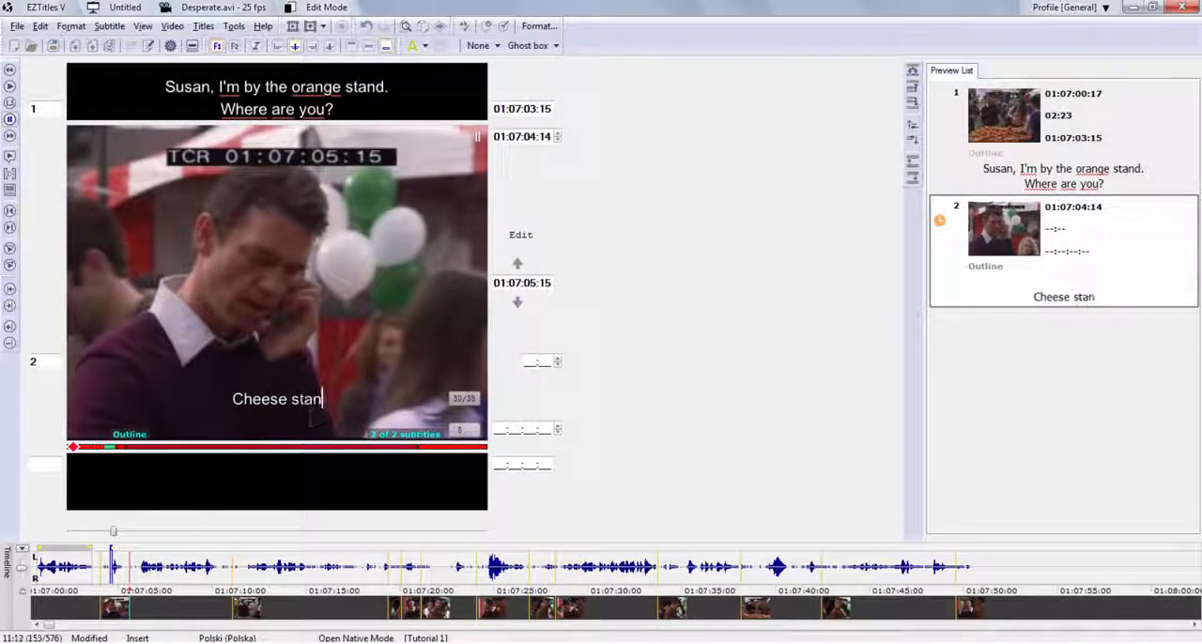
{"action": "type", "text": "d?"}
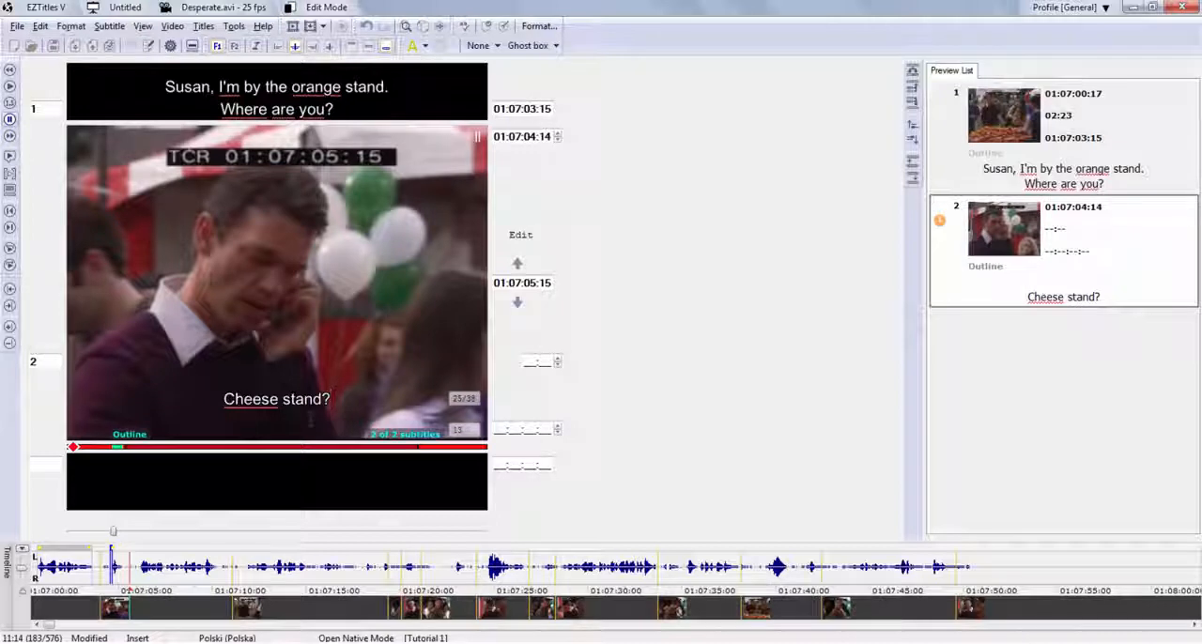
Set subtitle 2's out-cue at 01:07:05:15 and start subtitle 3 with its in-cue at 01:07:05:17.
{"action": "key", "text": "Delete"}
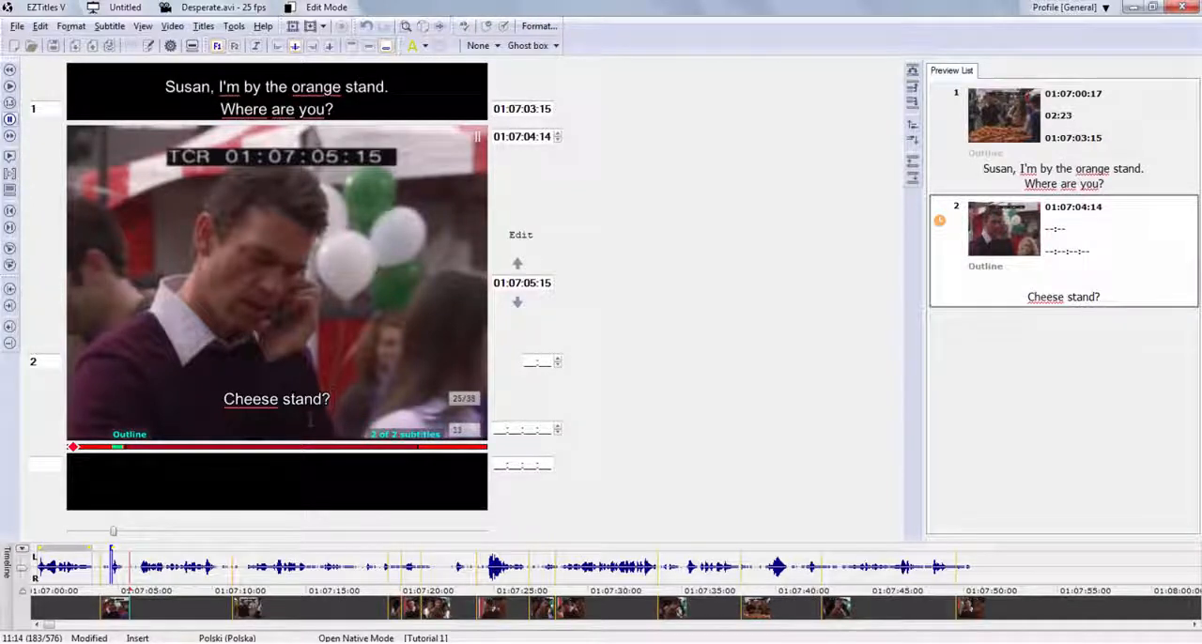
{"action": "key", "text": "KP_Add"}
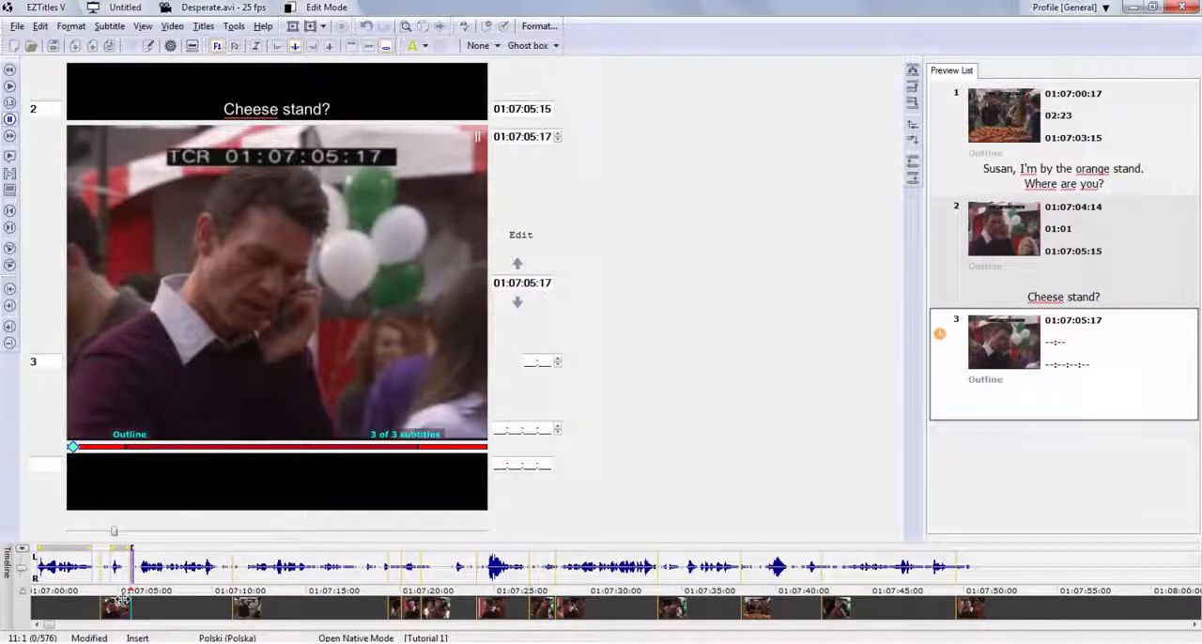
Play the video to 01:07:08:06 and enter "No, I don't mind you going for free samples," as the text of subtitle 3.
{"action": "key", "text": "space"}
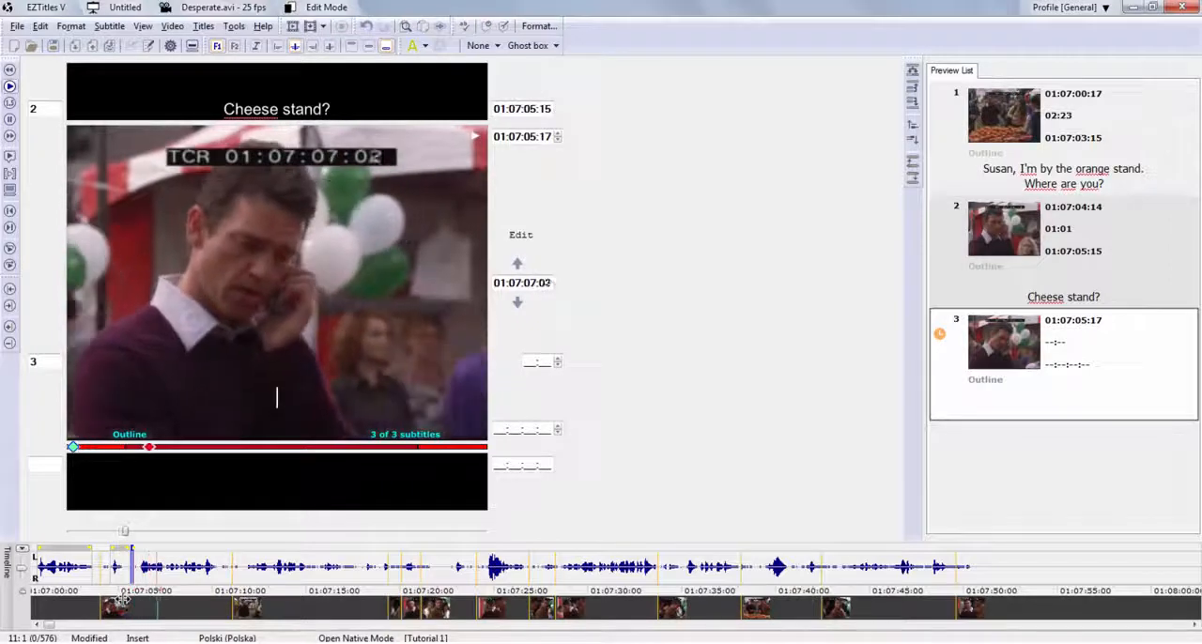
{"action": "type", "text": "No"}
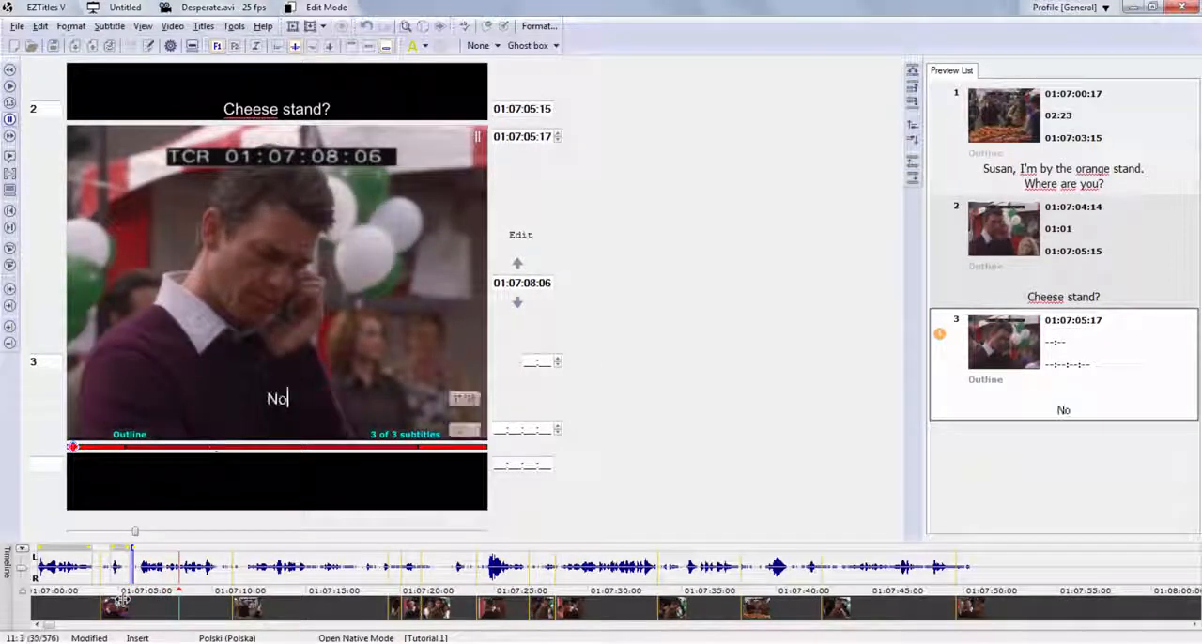
{"action": "type", "text": ", I don't m"}
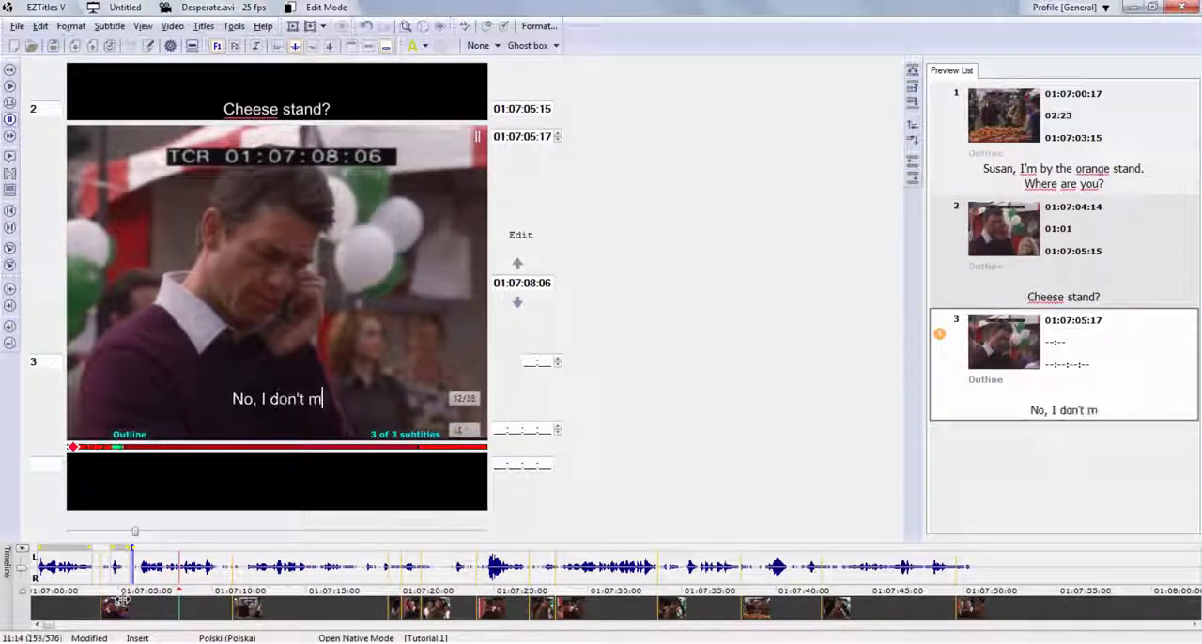
{"action": "type", "text": "ind you going"}
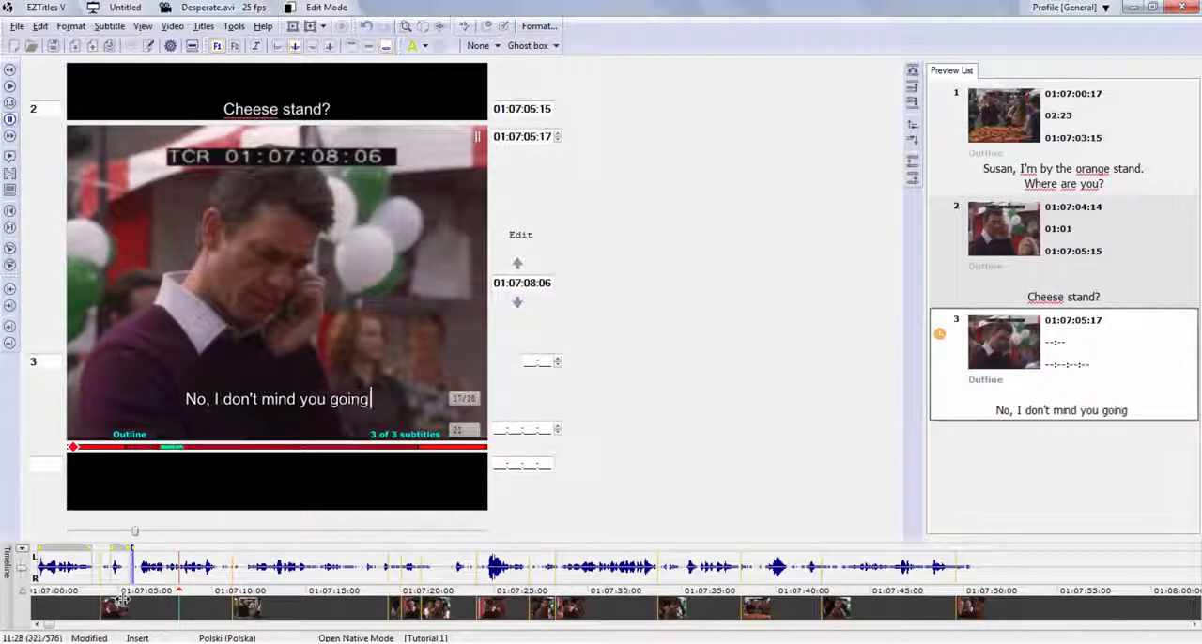
{"action": "type", "text": " for fre"}
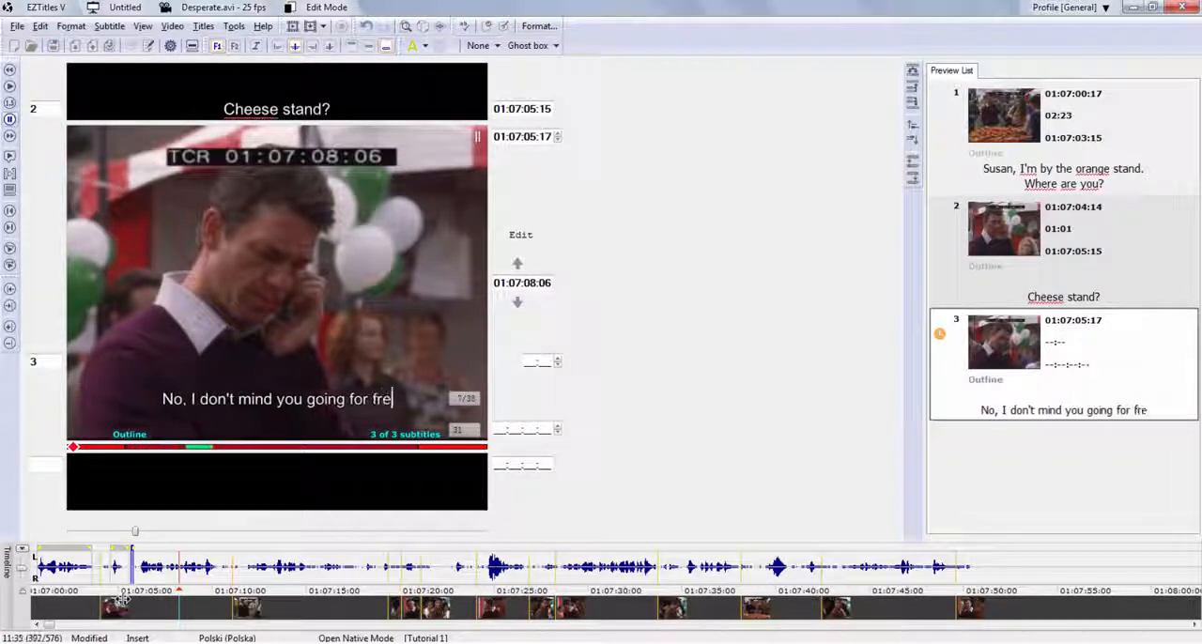
{"action": "type", "text": "e samples"}
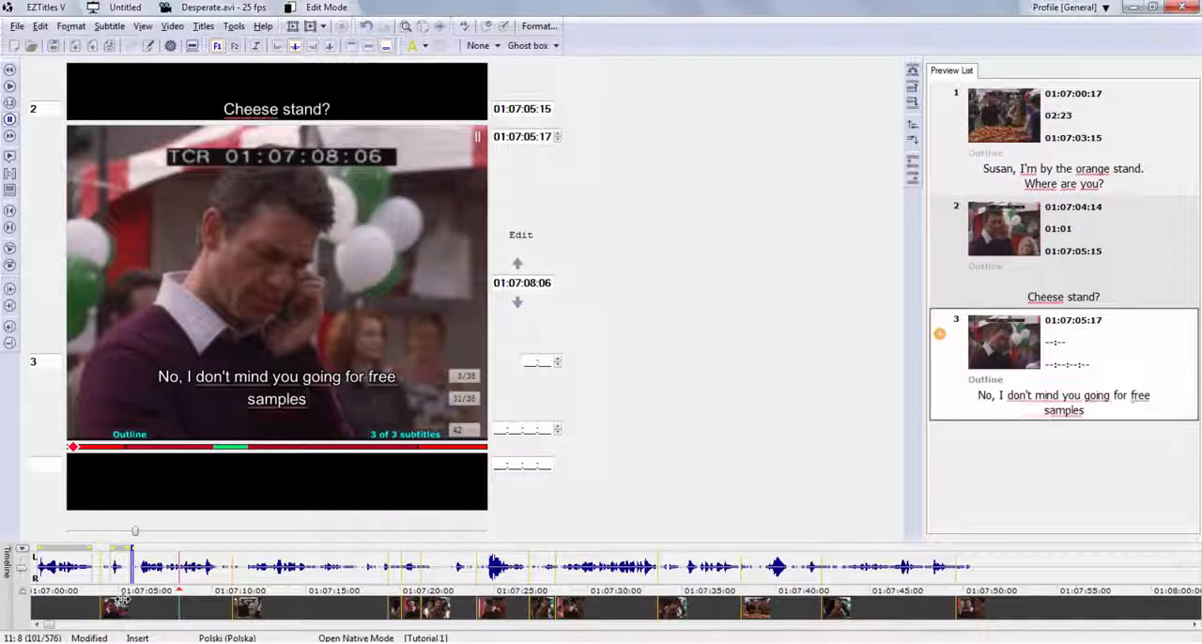
{"action": "type", "text": ","}
Rebalance subtitle 3's two lines so the first ends after "mind" and the second starts with "you going".
{"action": "key", "text": "Up"}
{"action": "key", "text": "alt+Down"}
{"action": "key", "text": "alt+Down"}
{"action": "key", "text": "alt+Down"}
{"action": "key", "text": "alt+Down"}
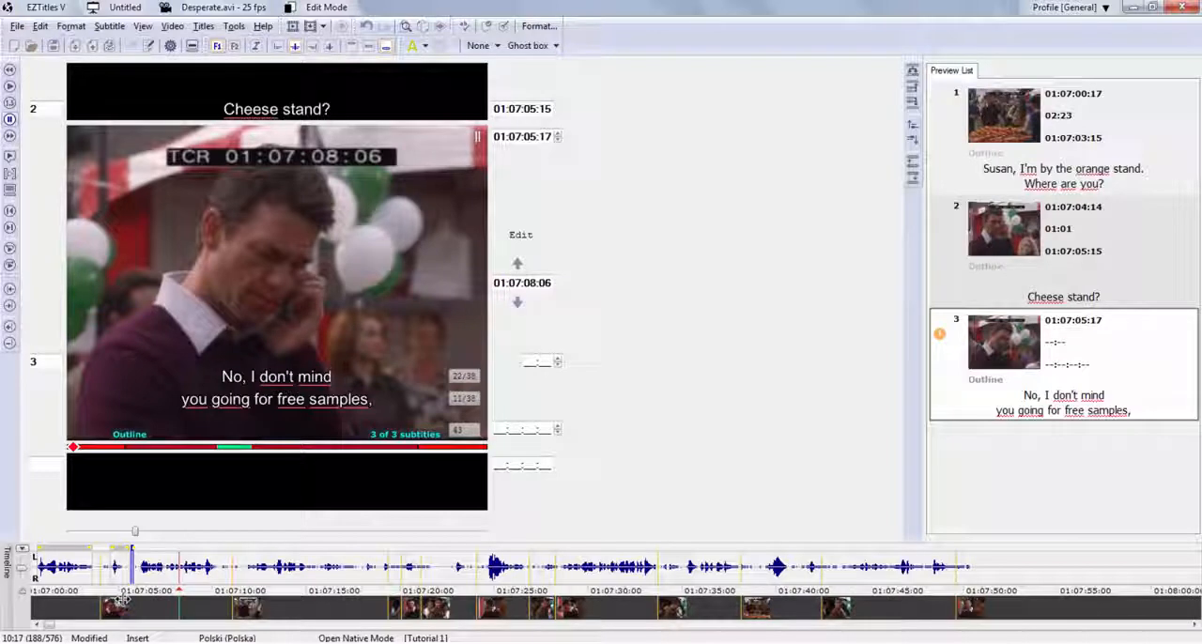
End subtitle 3 at 01:07:08:06 while starting subtitle 4 at 01:07:08:08, and pause the running video at 01:07:10:08.
{"action": "key", "text": "KP_Add"}
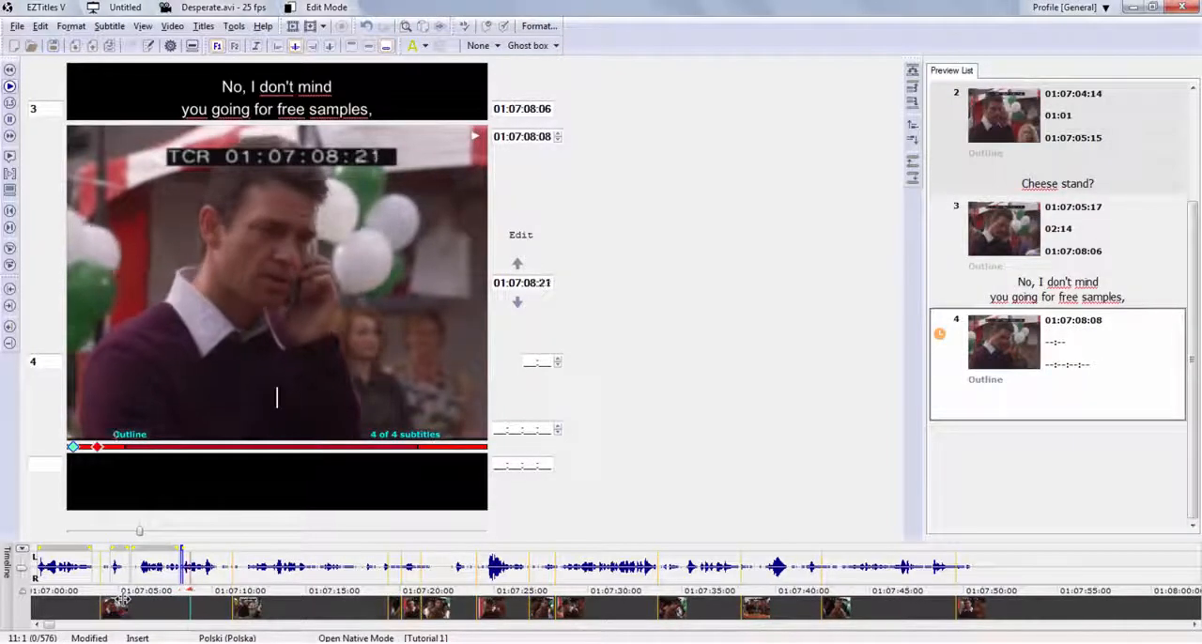
{"action": "key", "text": "Escape"}
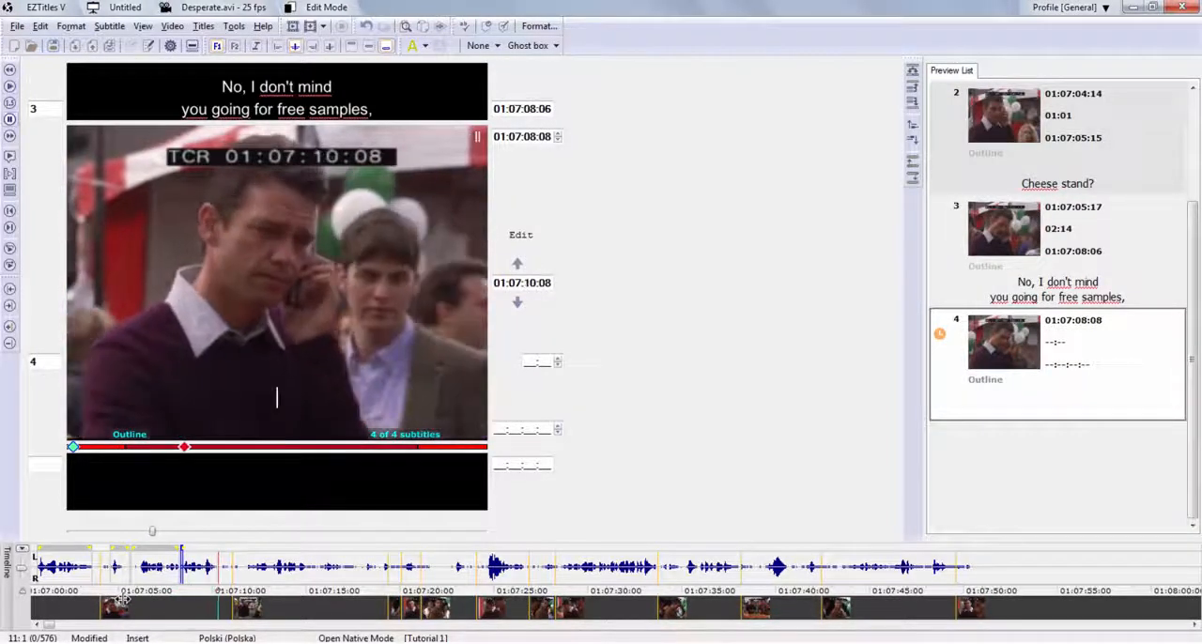
Enter "but if you like it so much, why don't you buy some?" as the text of subtitle 4.
{"action": "type", "text": "but i"}
{"action": "type", "text": "f"}
{"action": "key", "text": "BackSpace"}
{"action": "type", "text": "t if you like is"}
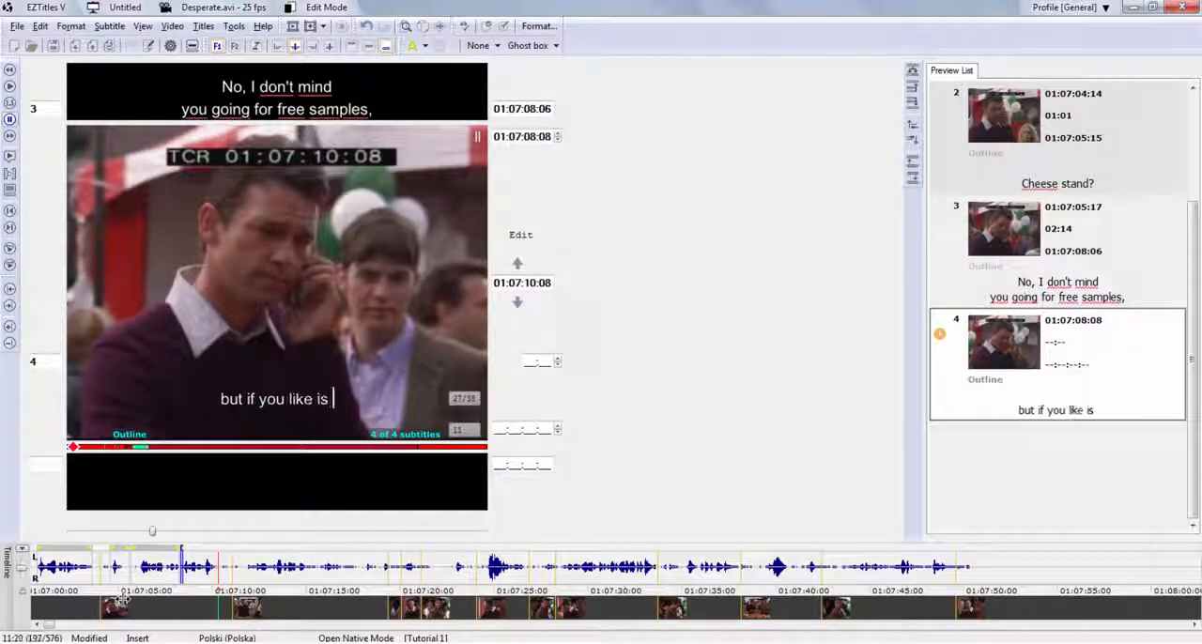
{"action": "key", "text": "BackSpace"}
{"action": "type", "text": "t so muc"}
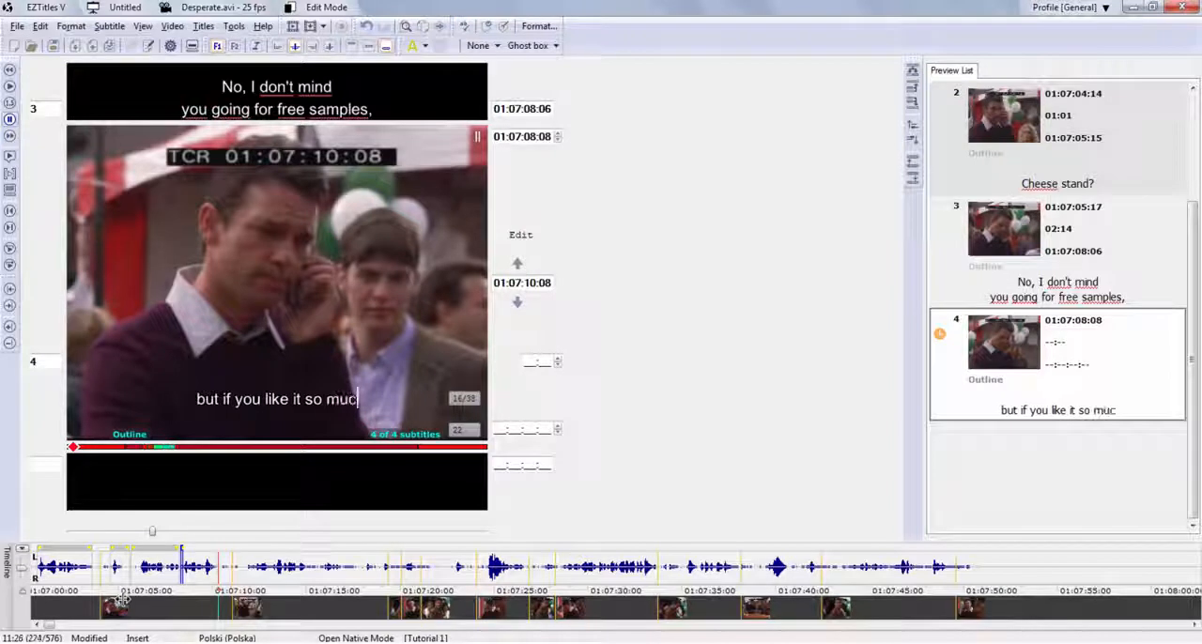
{"action": "type", "text": "h, why don't you buy som"}
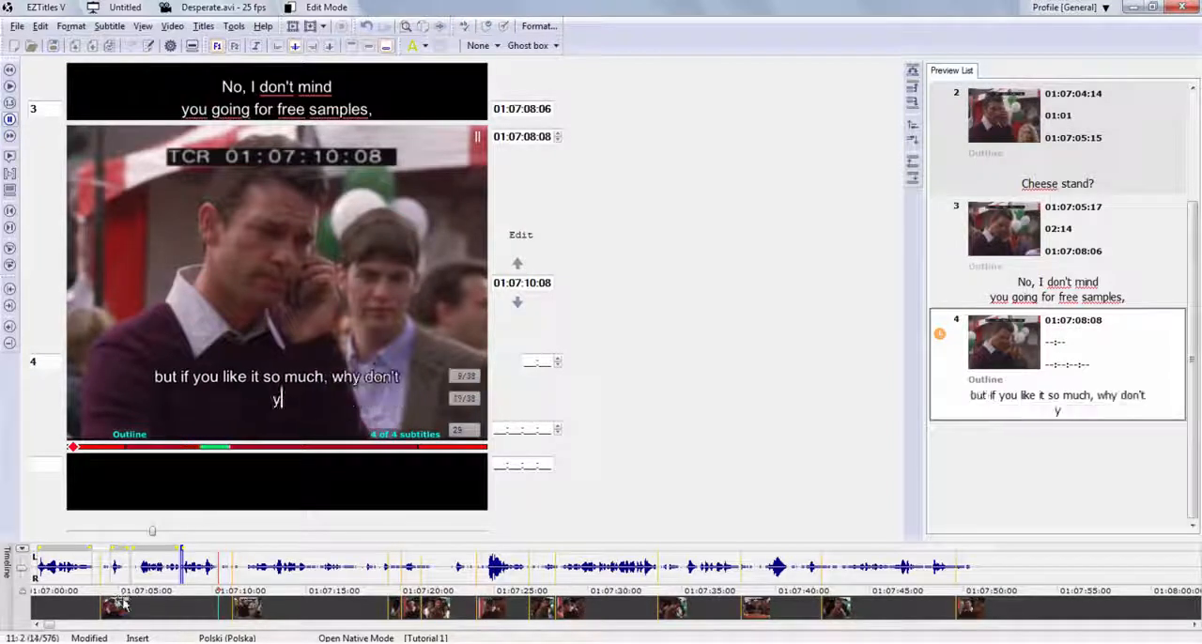
{"action": "type", "text": "e?"}
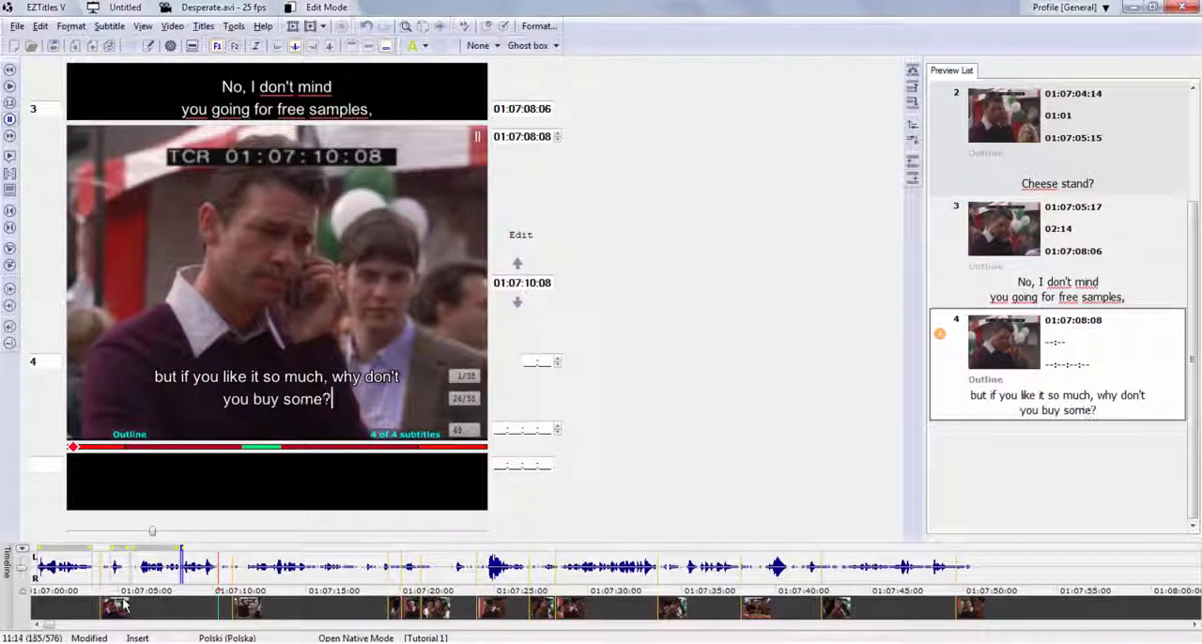
Rebalance subtitle 4 so its first line ends after "much," and end it at 01:07:10:08, continuing with subtitle 5.
{"action": "key", "text": "Up"}
{"action": "key", "text": "alt+Down"}
{"action": "key", "text": "alt+Down"}
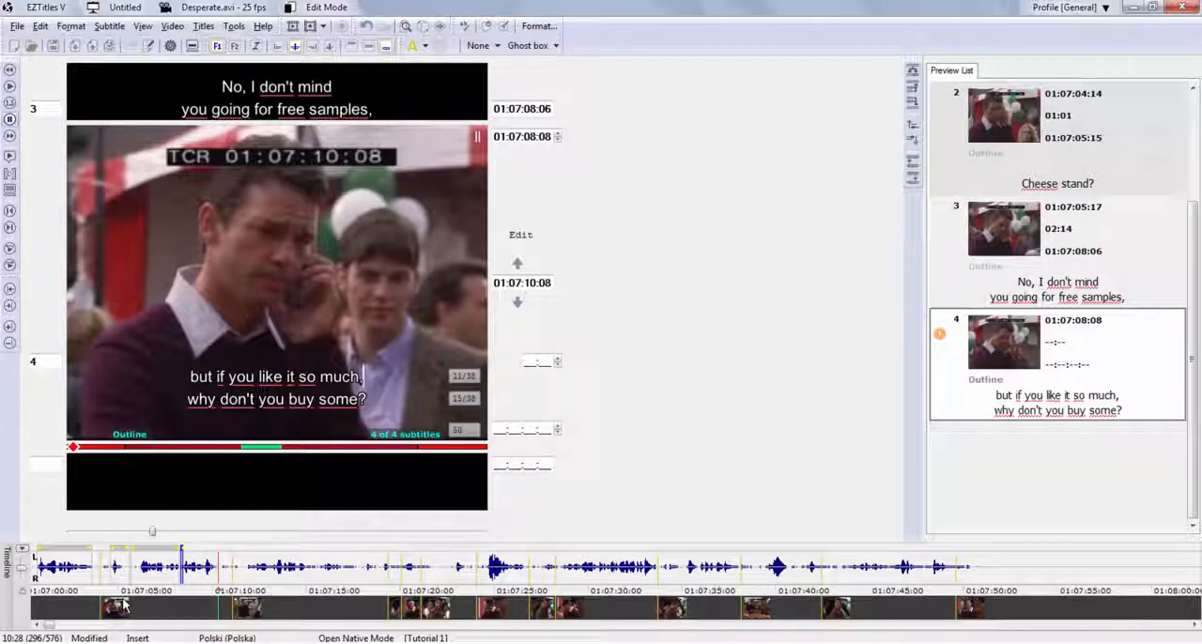
{"action": "key", "text": "KP_Enter"}
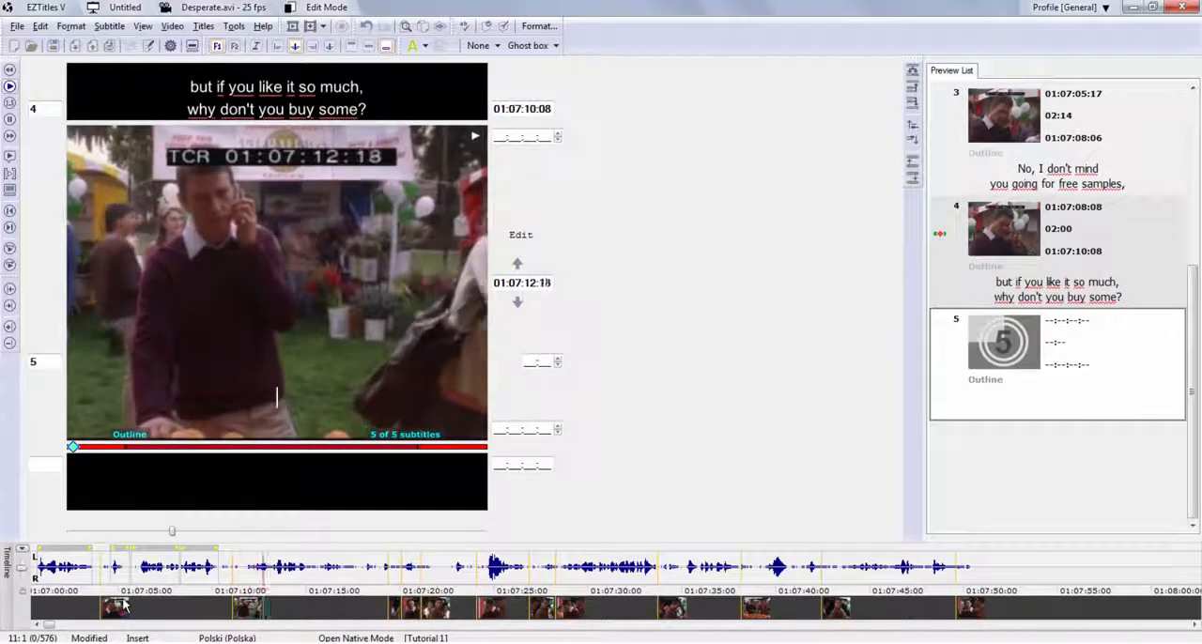
Pause the video, step back to 01:07:12:03 and set that frame as subtitle 5's in-cue.
{"action": "key", "text": "KP_4"}
{"action": "key", "text": "KP_4"}
{"action": "key", "text": "KP_4"}
{"action": "key", "text": "KP_4"}
{"action": "key", "text": "KP_4"}
{"action": "key", "text": "KP_4"}
{"action": "key", "text": "KP_4"}
{"action": "key", "text": "KP_4"}
{"action": "key", "text": "KP_4"}
{"action": "key", "text": "KP_4"}
{"action": "key", "text": "KP_4"}
{"action": "key", "text": "KP_4"}
{"action": "key", "text": "KP_4"}
{"action": "key", "text": "KP_4"}
{"action": "key", "text": "KP_4"}
{"action": "key", "text": "KP_4"}
{"action": "key", "text": "KP_4"}
{"action": "key", "text": "KP_4"}
{"action": "key", "text": "KP_4"}
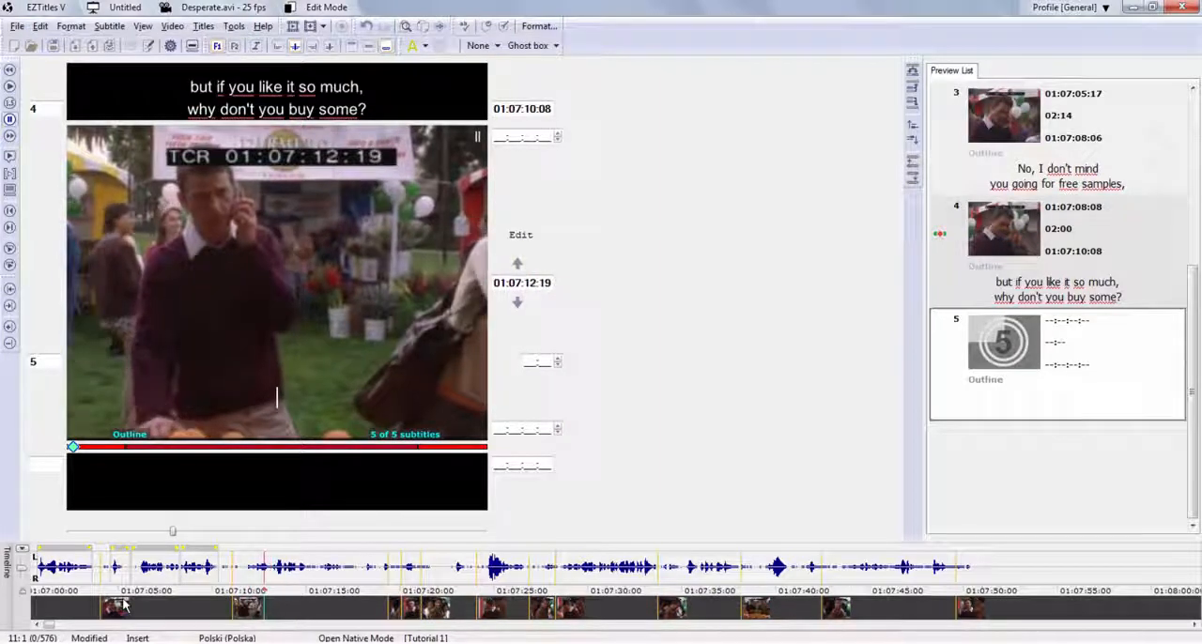
{"action": "key", "text": "KP_4"}
{"action": "key", "text": "KP_4"}
{"action": "key", "text": "KP_4"}
{"action": "key", "text": "KP_4"}
{"action": "key", "text": "KP_4"}
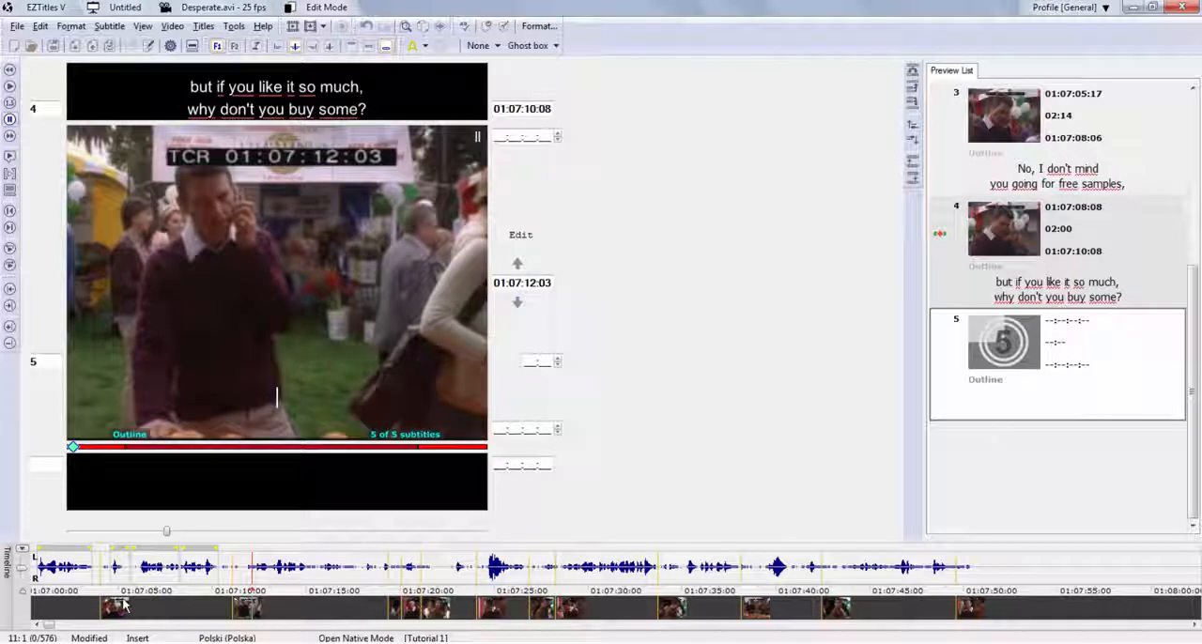
{"action": "key", "text": "KP_7"}
Play the video to 01:07:13:03 and enter "Yes, of course." and "You are right." as subtitle 5's two lines.
{"action": "key", "text": "KP_5"}
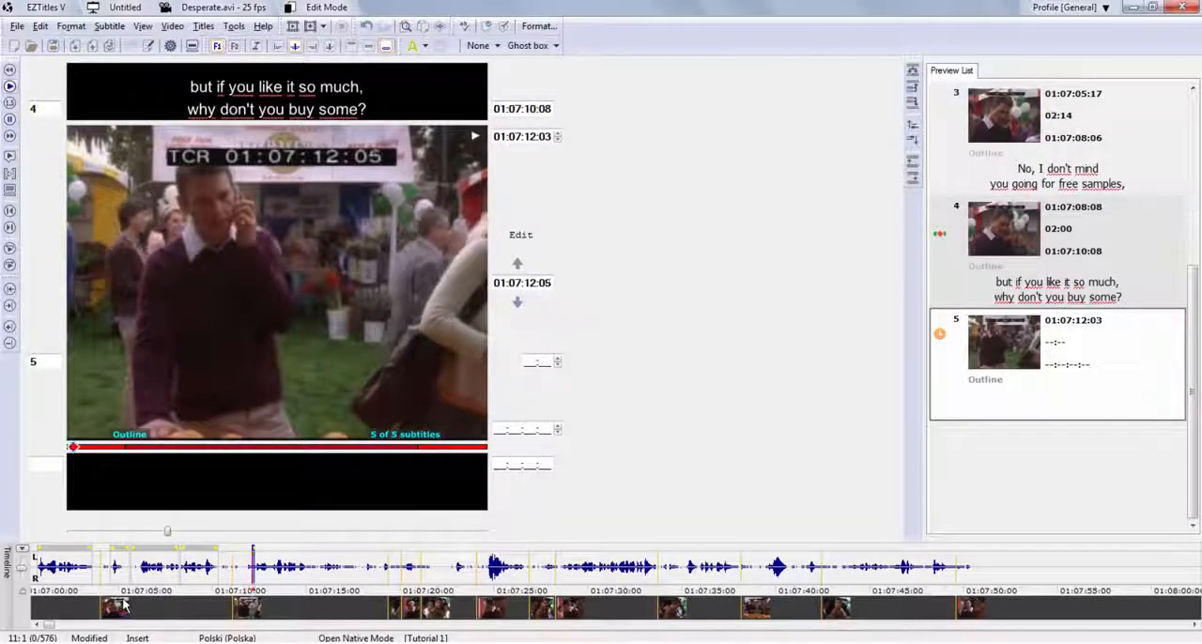
{"action": "key", "text": "KP_5"}
{"action": "type", "text": "Yes"}
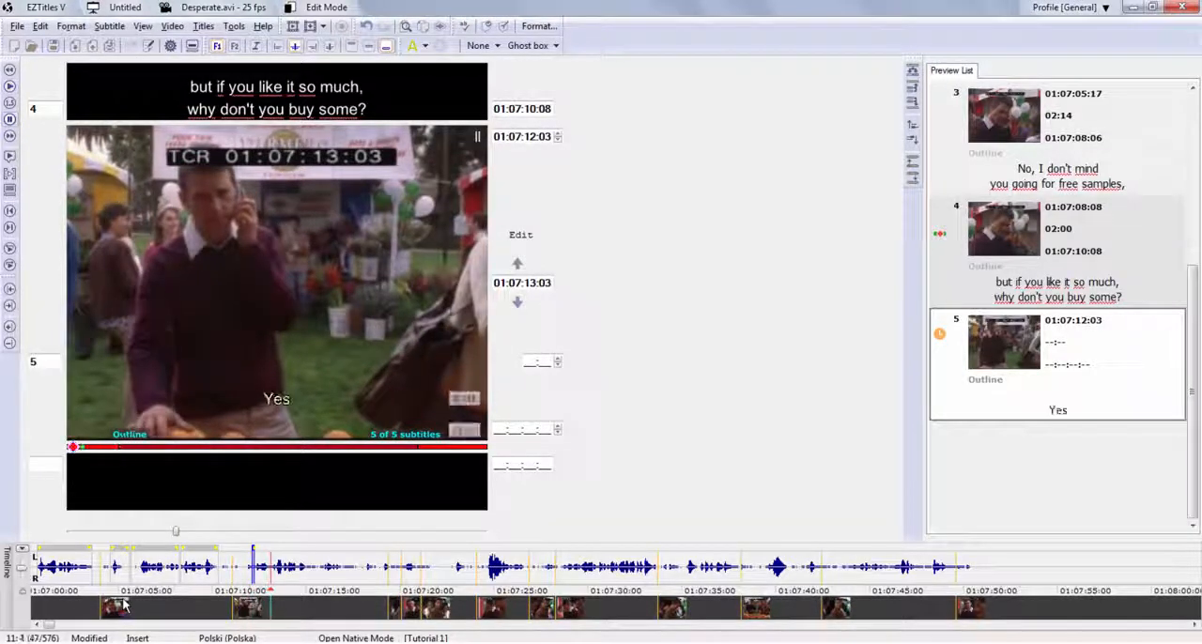
{"action": "type", "text": ", of co"}
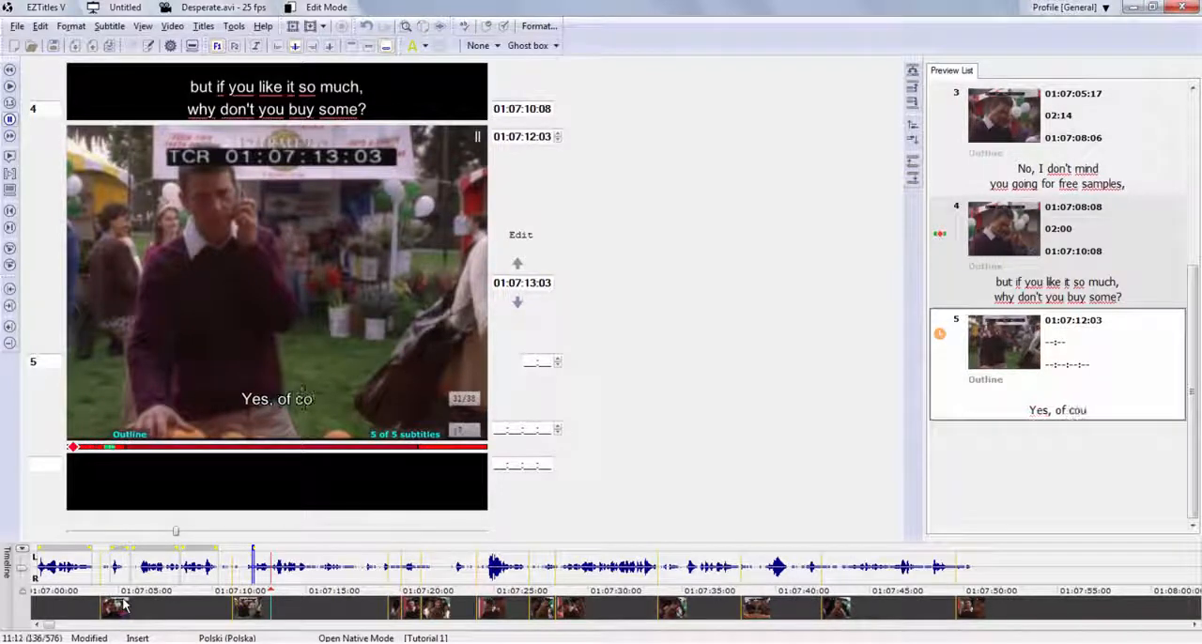
{"action": "type", "text": "urse."}
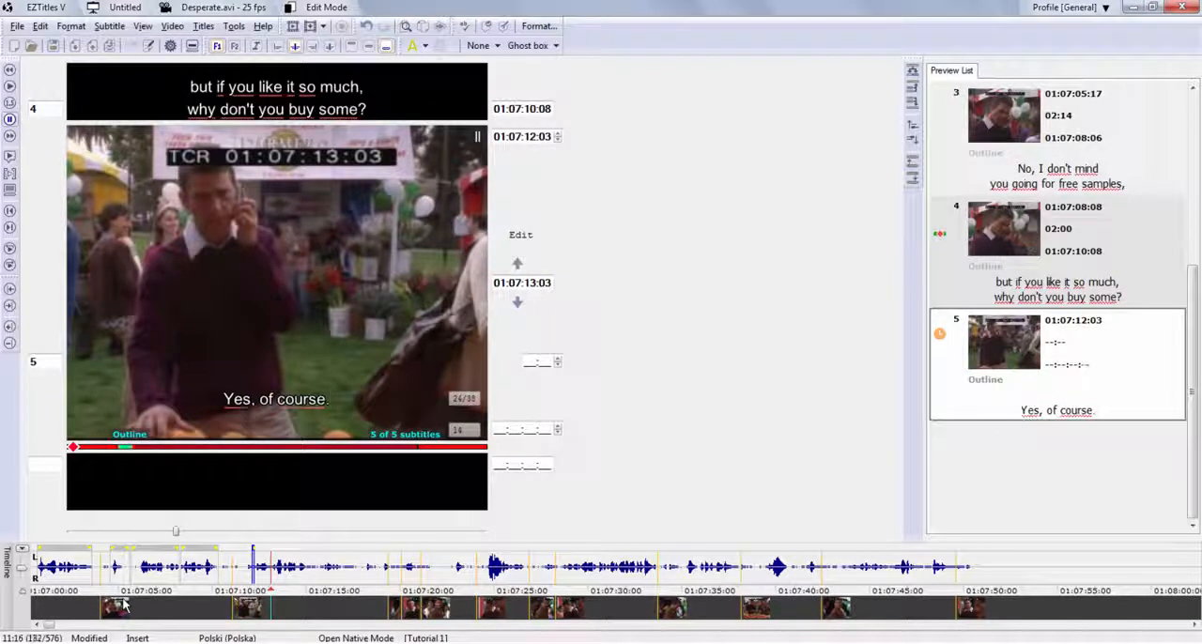
{"action": "key", "text": "Return"}
{"action": "type", "text": "You are right."}
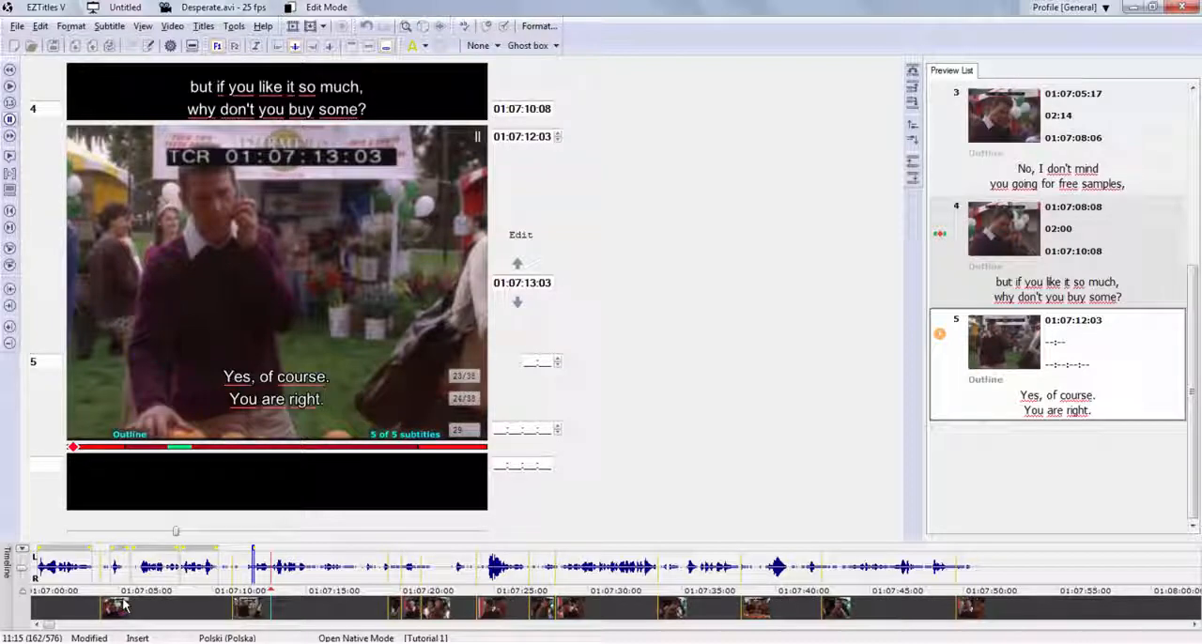
Calculate subtitle 5's out-cue automatically from its text, giving 01:07:14:01 and a duration of 01:23.
{"action": "key", "text": "KP_Multiply"}
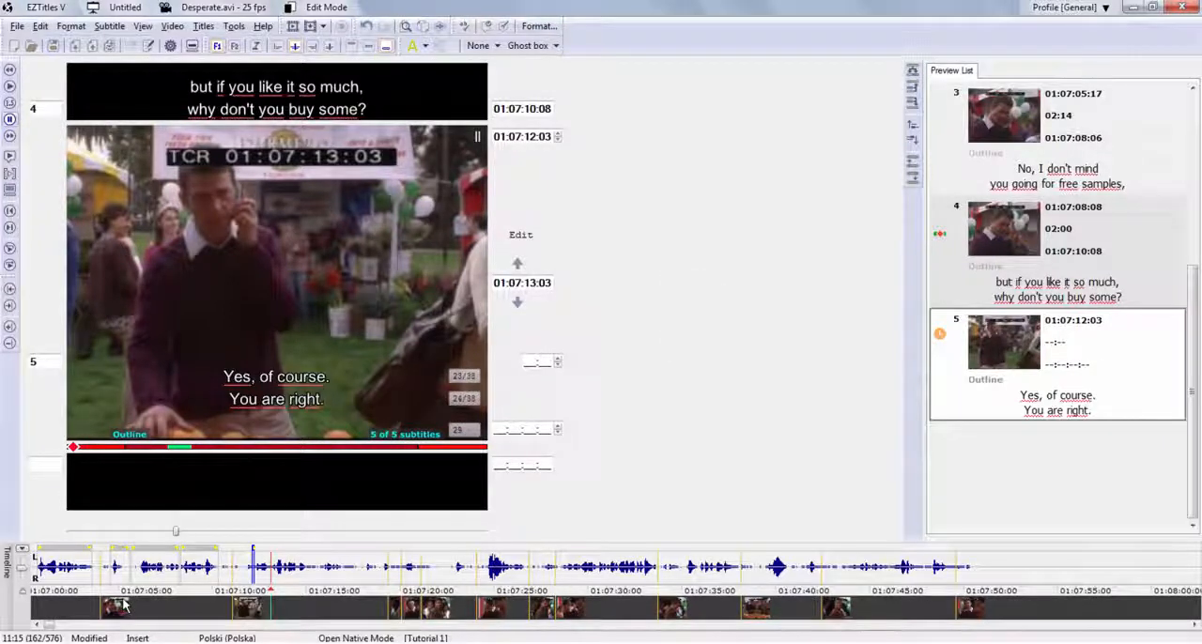
{"action": "key", "text": "KP_Multiply"}
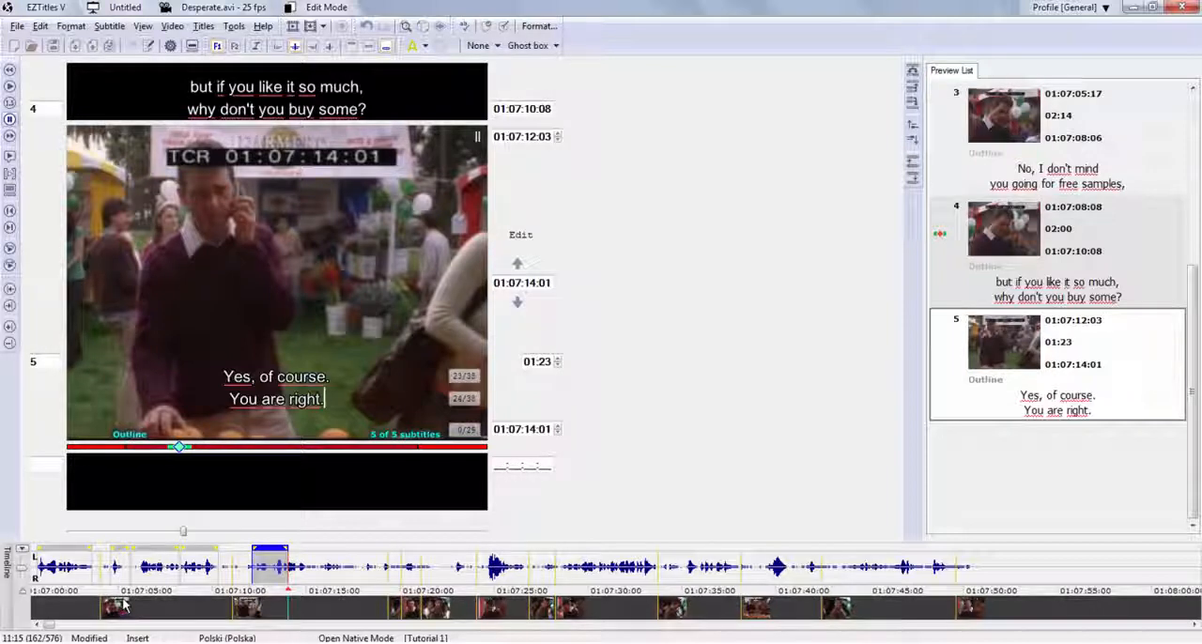
{"action": "key", "text": "Num_Lock"}
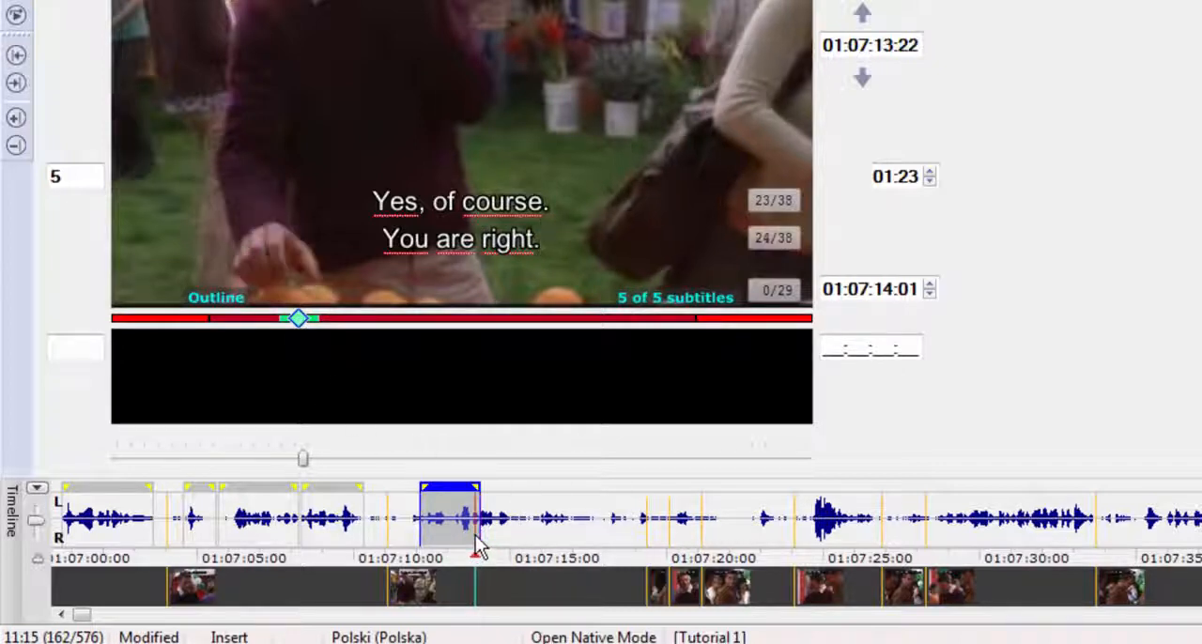
Try moving subtitle 5's out-cue on the timeline to 01:07:13:00 and to 01:07:14:20, restoring it to 01:07:14:01.
{"action": "left_click_drag", "start_coordinate": [476, 548], "coordinate": [447, 542]}
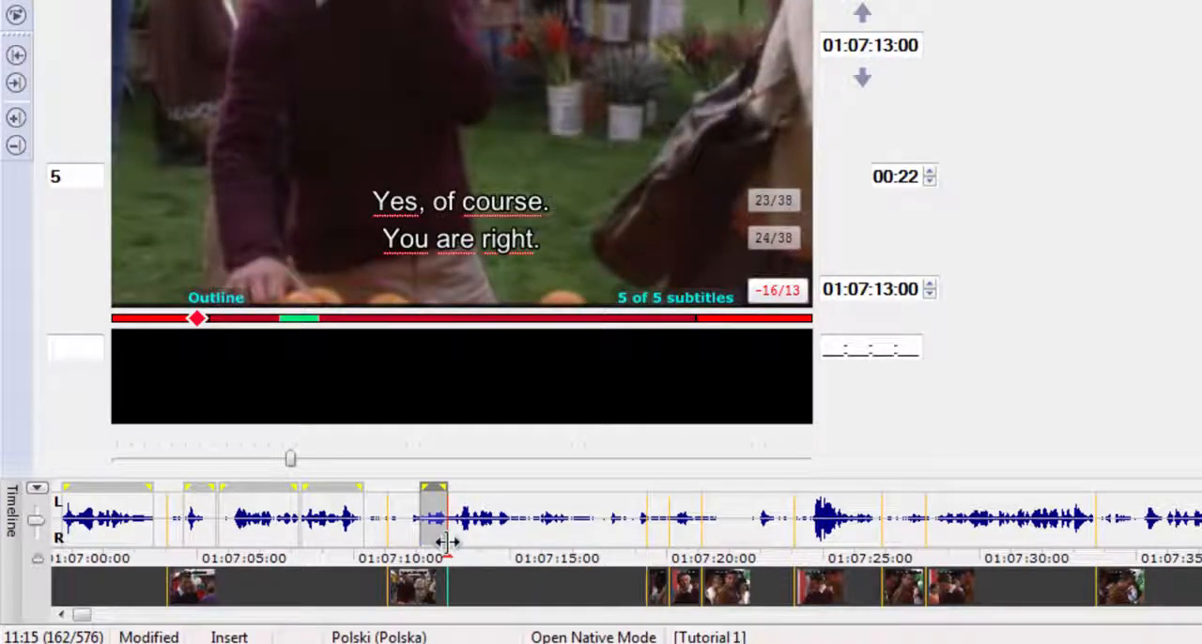
{"action": "left_click_drag", "start_coordinate": [445, 542], "coordinate": [504, 528]}
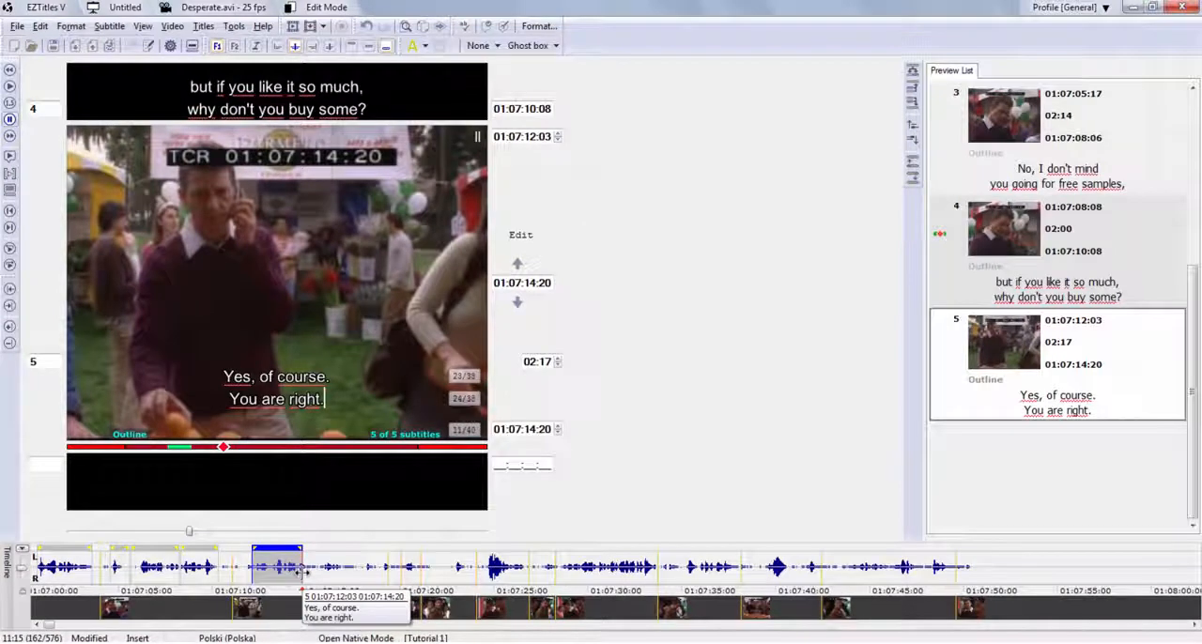
{"action": "left_click_drag", "start_coordinate": [301, 570], "coordinate": [299, 570]}
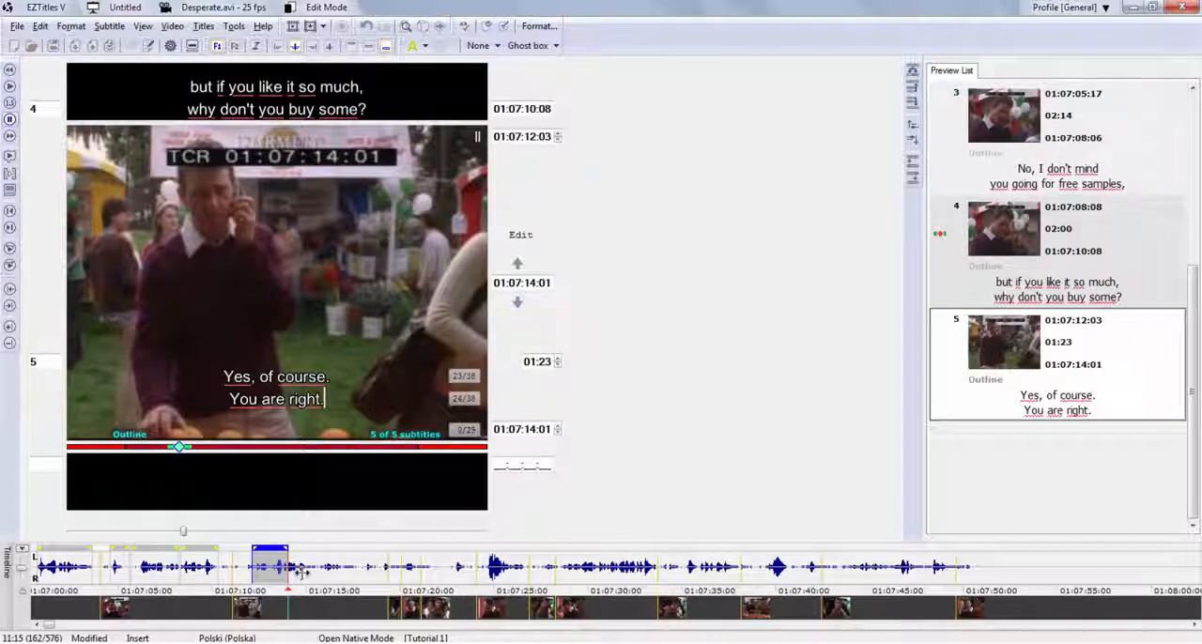
Shorten subtitle 5 on the timeline to 01:07:12:21, check its duration warnings, and extend its out-cue to 01:07:13:05.
{"action": "left_click_drag", "start_coordinate": [287, 572], "coordinate": [267, 582]}
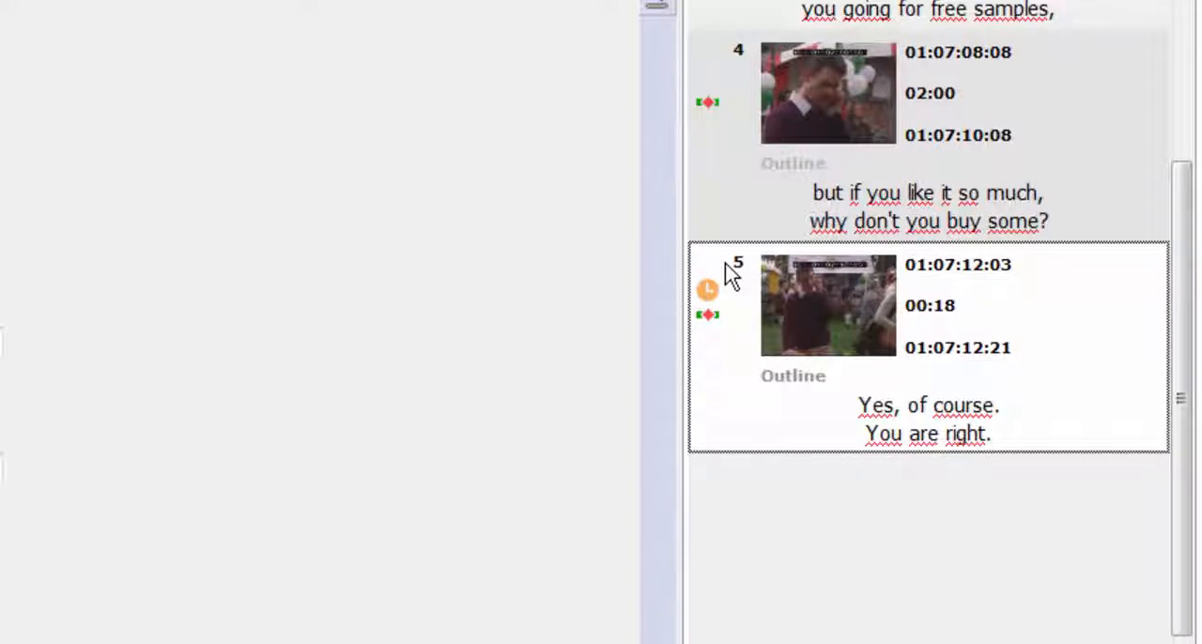
{"action": "mouse_move", "coordinate": [708, 298]}
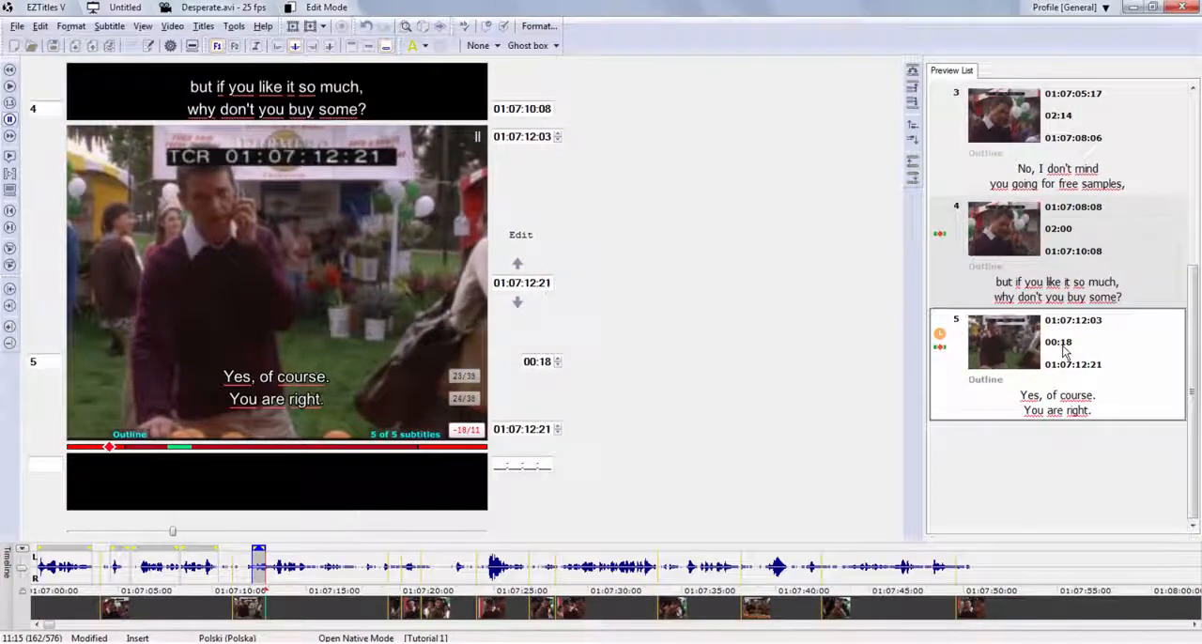
{"action": "left_click_drag", "start_coordinate": [264, 569], "coordinate": [272, 569]}
{"action": "mouse_move", "coordinate": [943, 355]}
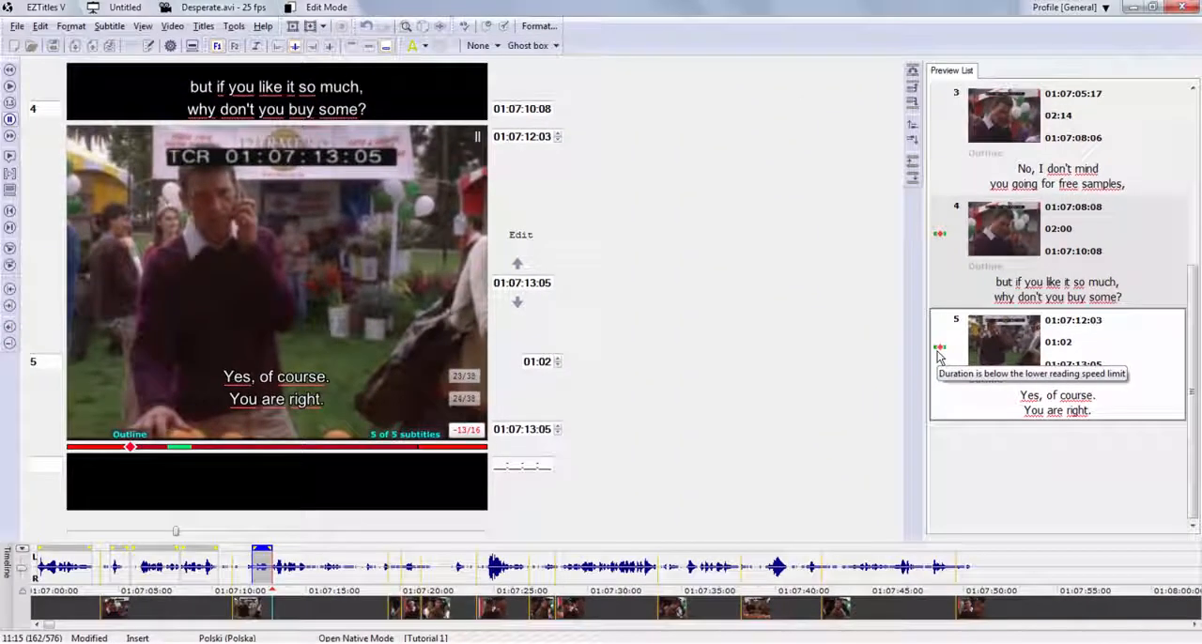
Nudge subtitle 5's in-cue by frames, back to 01:07:11:23 and forward to 01:07:12:04.
{"action": "key", "text": "alt+Right"}
{"action": "key", "text": "alt+Left"}
{"action": "key", "text": "alt+Left"}
{"action": "key", "text": "alt+Left"}
{"action": "key", "text": "alt+Left"}
{"action": "key", "text": "alt+Left"}
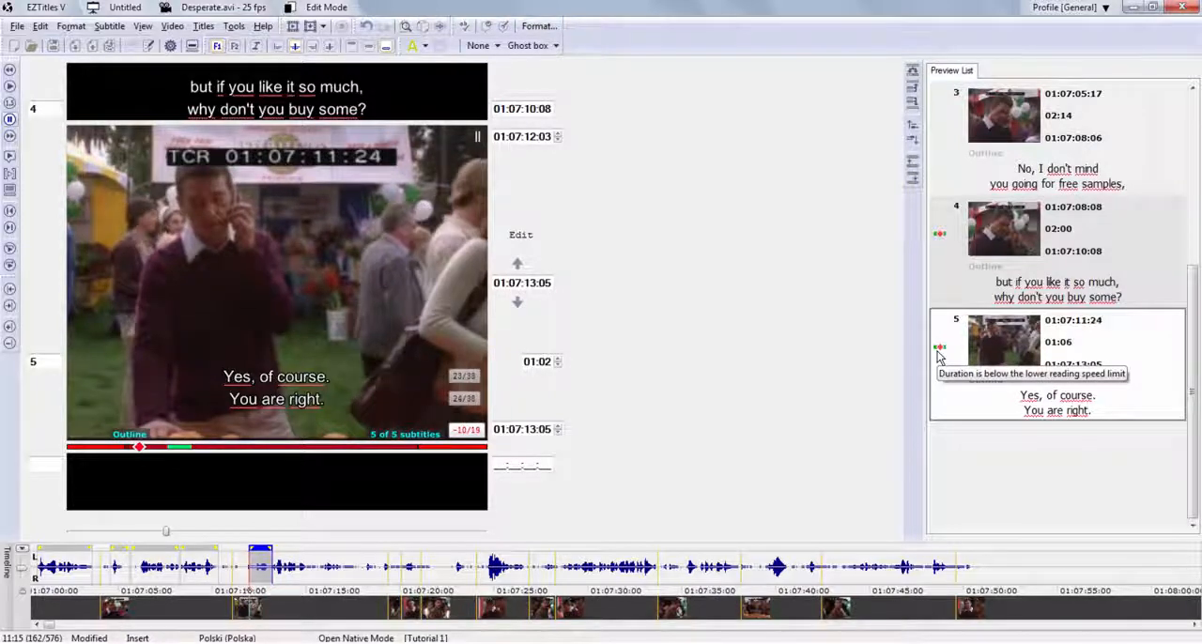
{"action": "key", "text": "alt+Left"}
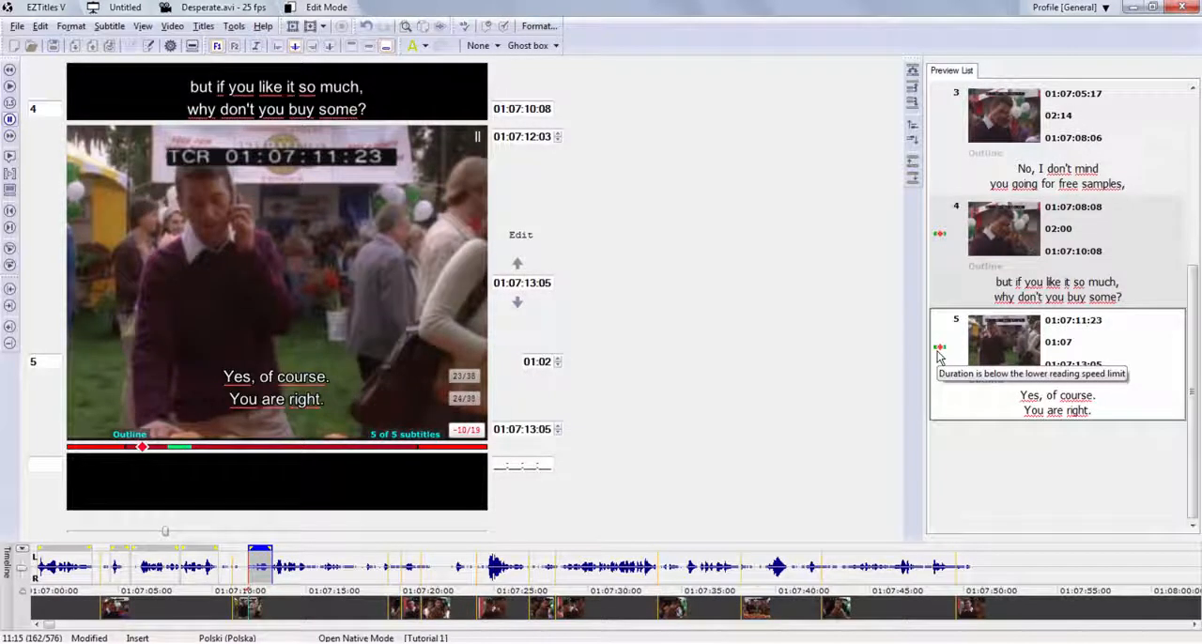
{"action": "key", "text": "alt+Right"}
{"action": "key", "text": "alt+Right"}
{"action": "key", "text": "alt+Right"}
{"action": "key", "text": "alt+Right"}
{"action": "key", "text": "alt+Right"}
{"action": "key", "text": "alt+Right"}
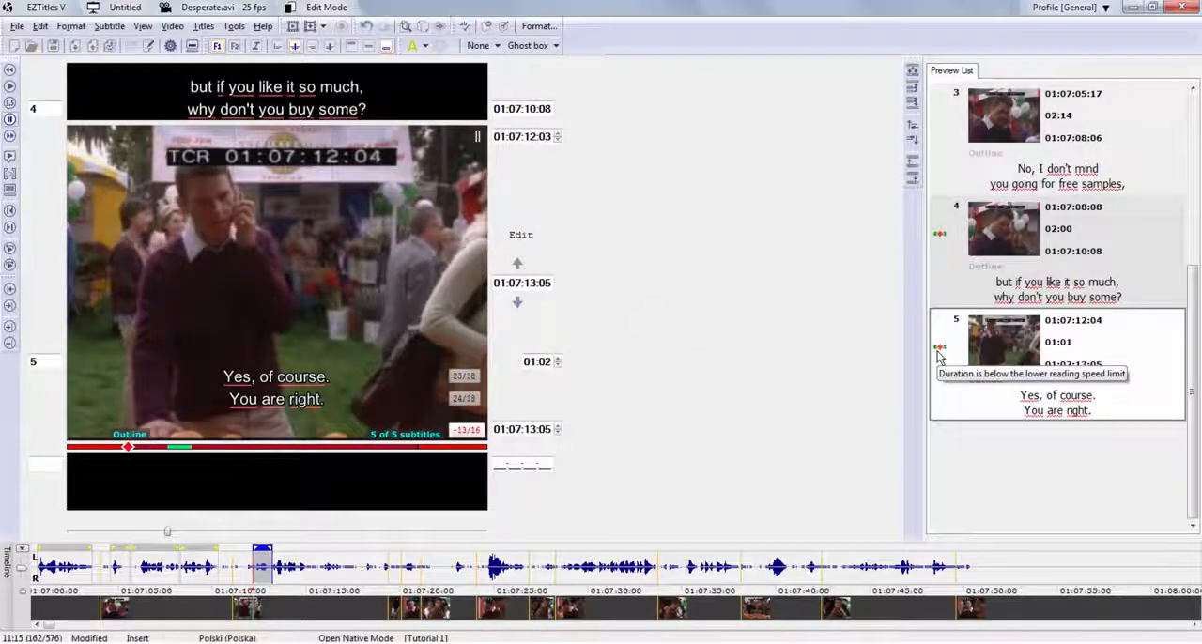
Fine-tune subtitle 5's in-cue frame by frame in both directions, ending at 01:07:11:23.
{"action": "key", "text": "plus"}
{"action": "key", "text": "plus"}
{"action": "key", "text": "minus"}
{"action": "key", "text": "minus"}
{"action": "key", "text": "minus"}
{"action": "key", "text": "minus"}
{"action": "key", "text": "minus"}
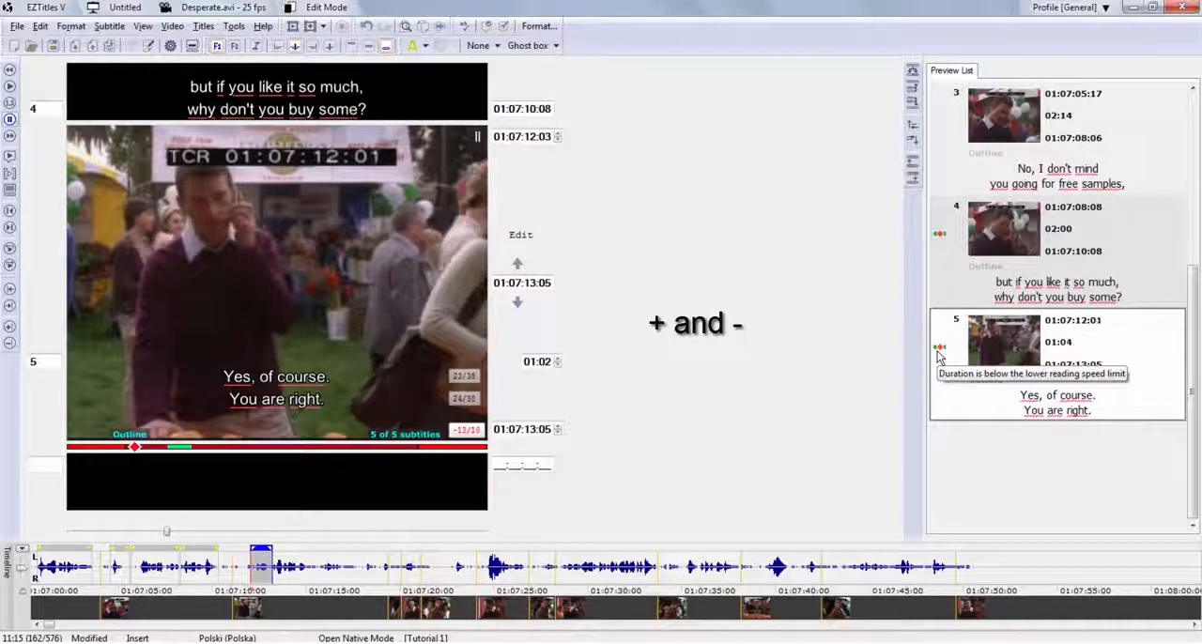
{"action": "key", "text": "minus"}
{"action": "key", "text": "minus"}
{"action": "key", "text": "plus"}
{"action": "key", "text": "plus"}
{"action": "key", "text": "plus"}
{"action": "key", "text": "minus"}
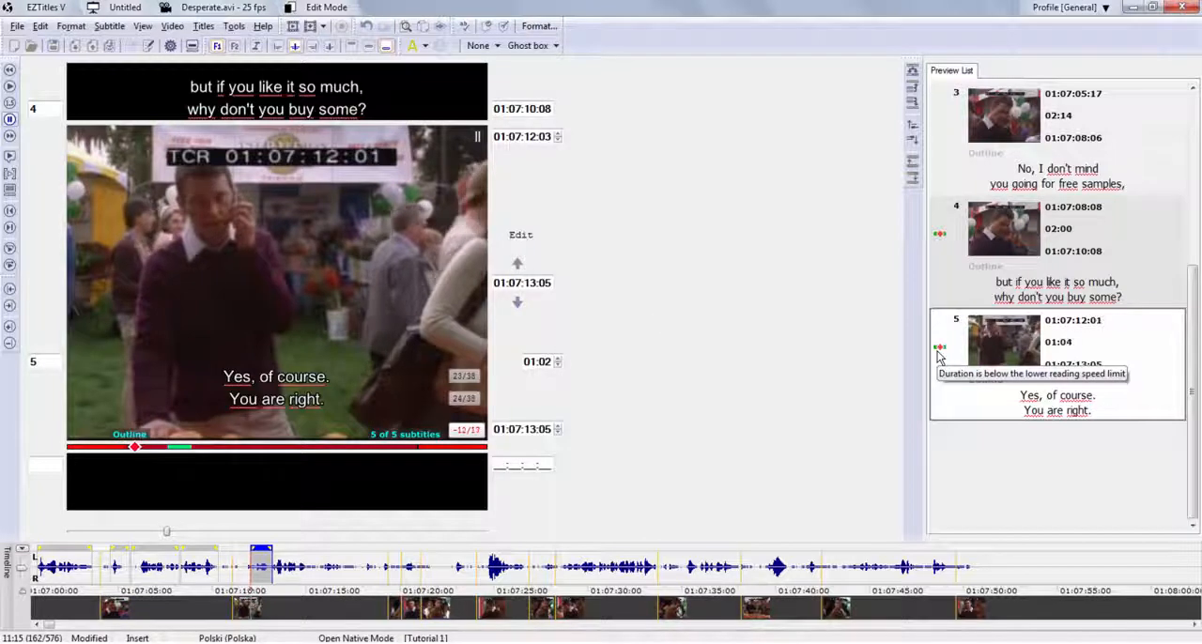
{"action": "key", "text": "plus"}
{"action": "key", "text": "plus"}
{"action": "key", "text": "minus"}
{"action": "key", "text": "minus"}
{"action": "key", "text": "minus"}
{"action": "key", "text": "minus"}
{"action": "key", "text": "minus"}
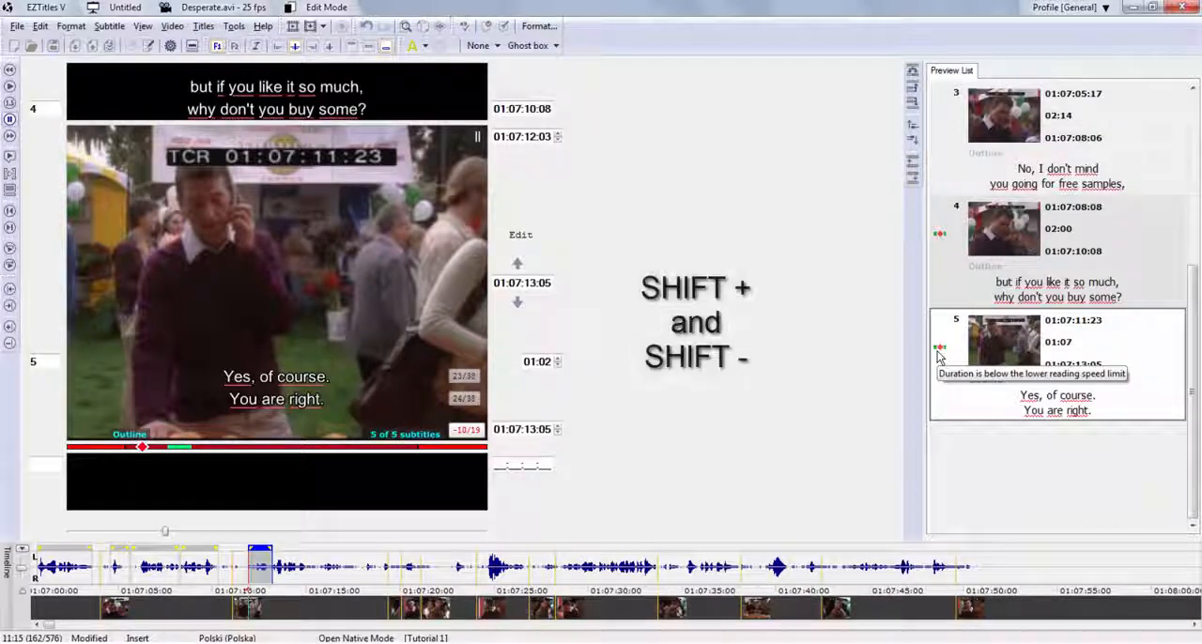
Shift subtitle 5's out-cue frame by frame until it reaches 01:07:13:20, for a duration of 01:22.
{"action": "key", "text": "shift+minus"}
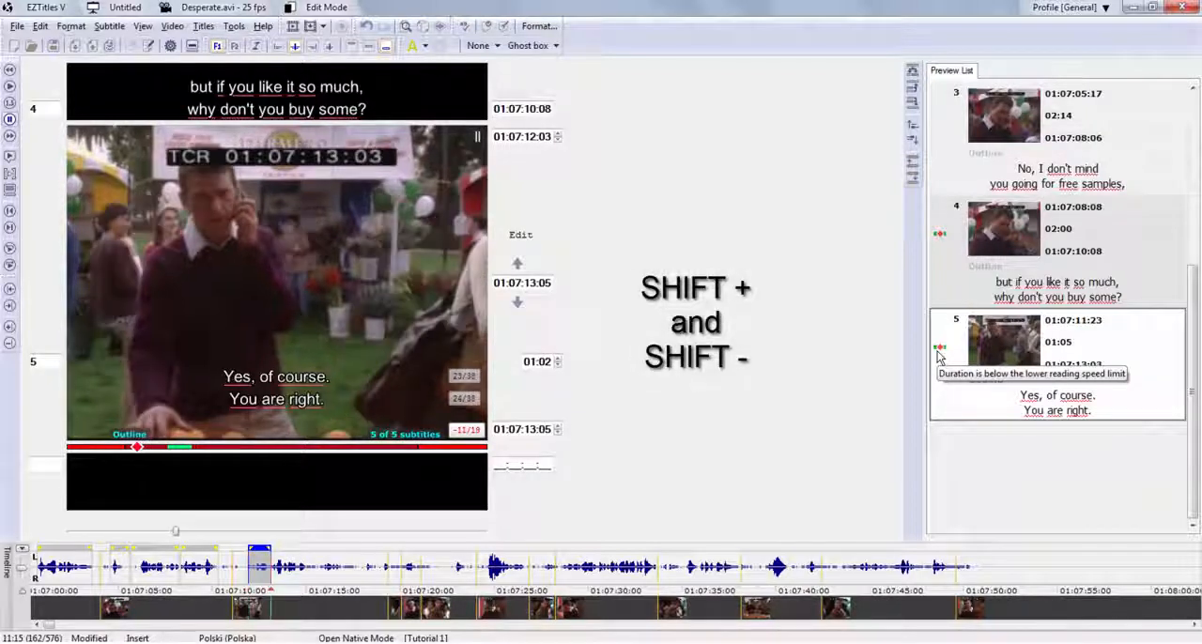
{"action": "key", "text": "shift+plus"}
{"action": "key", "text": "shift+plus"}
{"action": "key", "text": "shift+plus"}
{"action": "key", "text": "shift+plus"}
{"action": "key", "text": "shift+plus"}
{"action": "key", "text": "shift+plus"}
{"action": "key", "text": "shift+plus"}
{"action": "key", "text": "shift+plus"}
{"action": "key", "text": "shift+plus"}
{"action": "key", "text": "shift+plus"}
{"action": "key", "text": "shift+plus"}
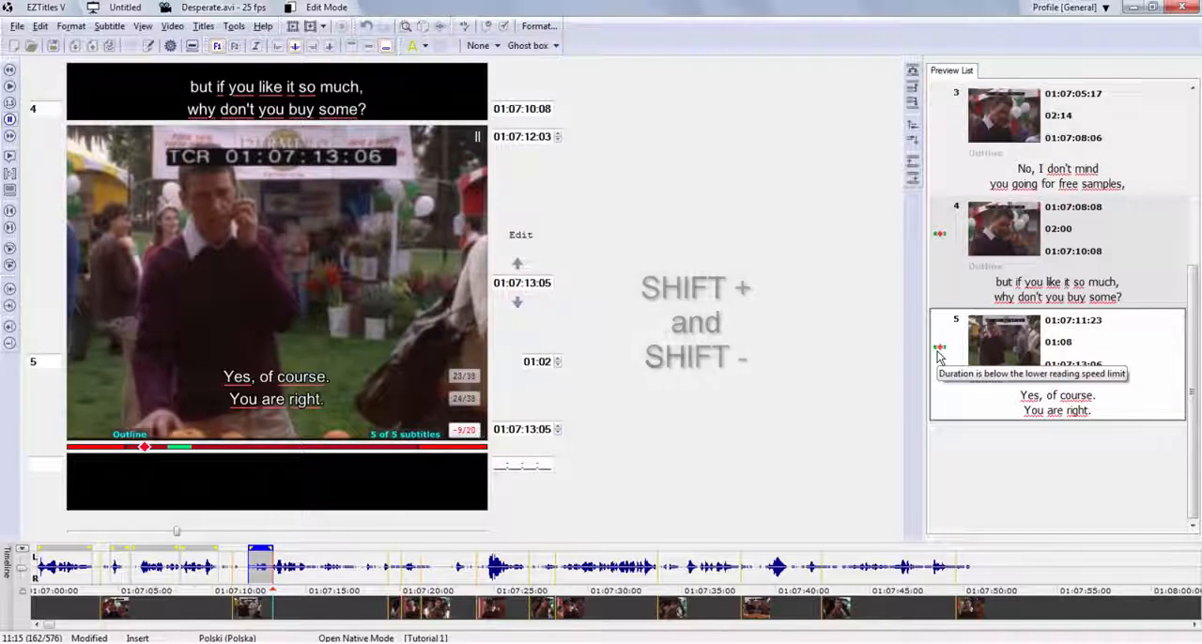
{"action": "key", "text": "shift+plus"}
{"action": "key", "text": "shift+plus"}
{"action": "key", "text": "shift+plus"}
{"action": "key", "text": "shift+plus"}
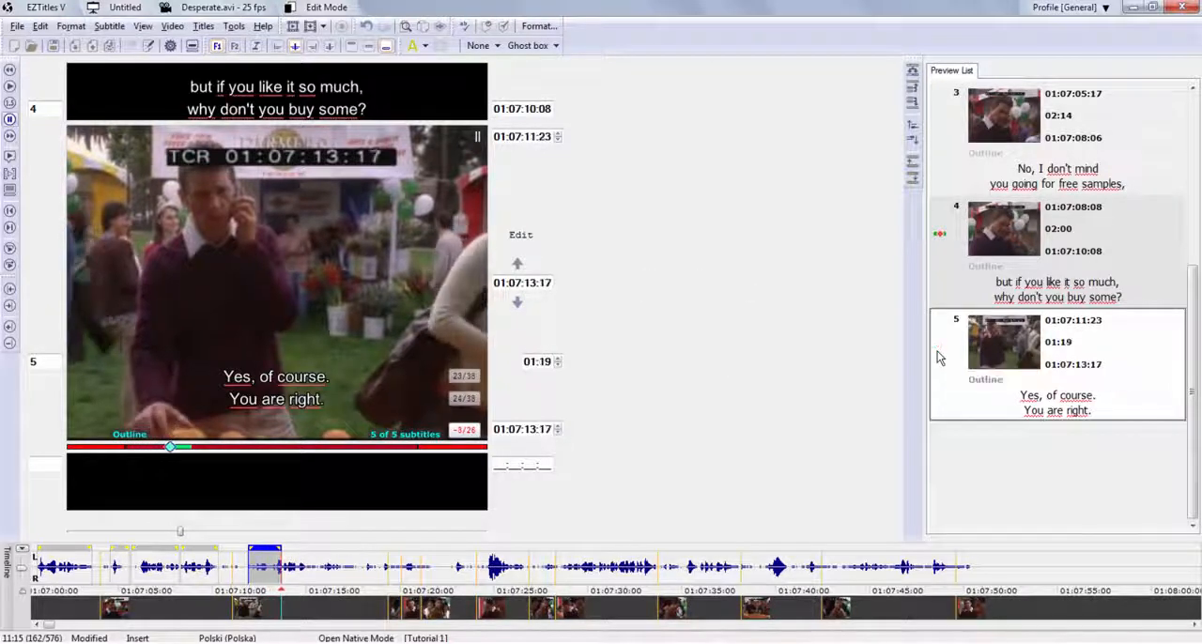
{"action": "key", "text": "shift+plus"}
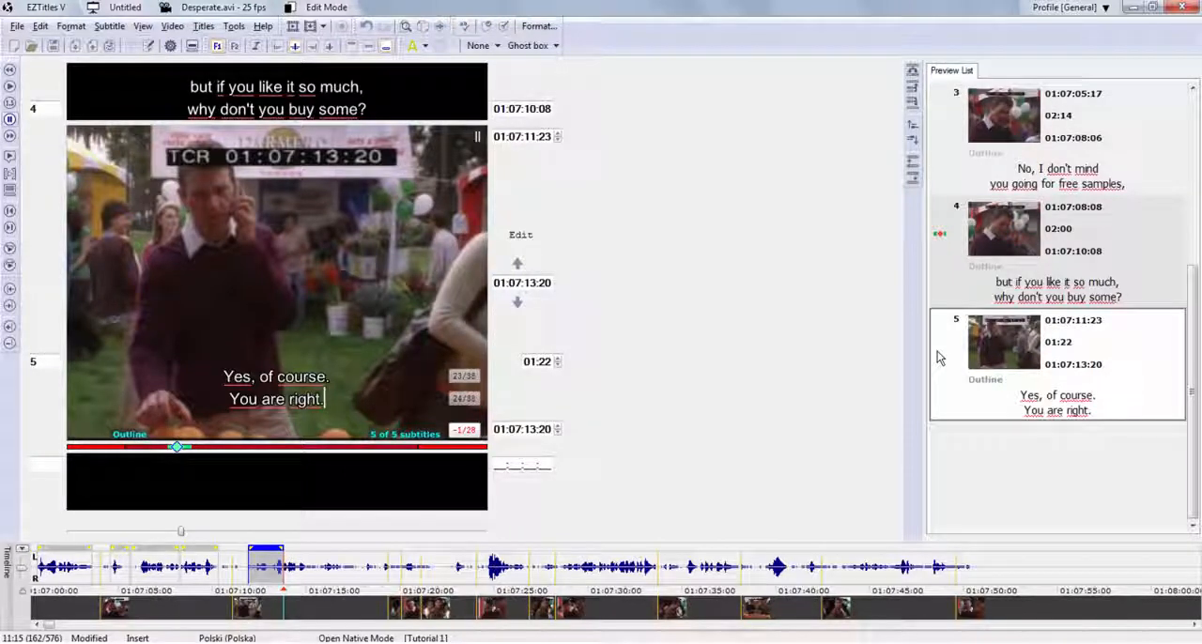
Delete subtitles 2 through 5 from the preview list.
{"action": "key", "text": "space"}
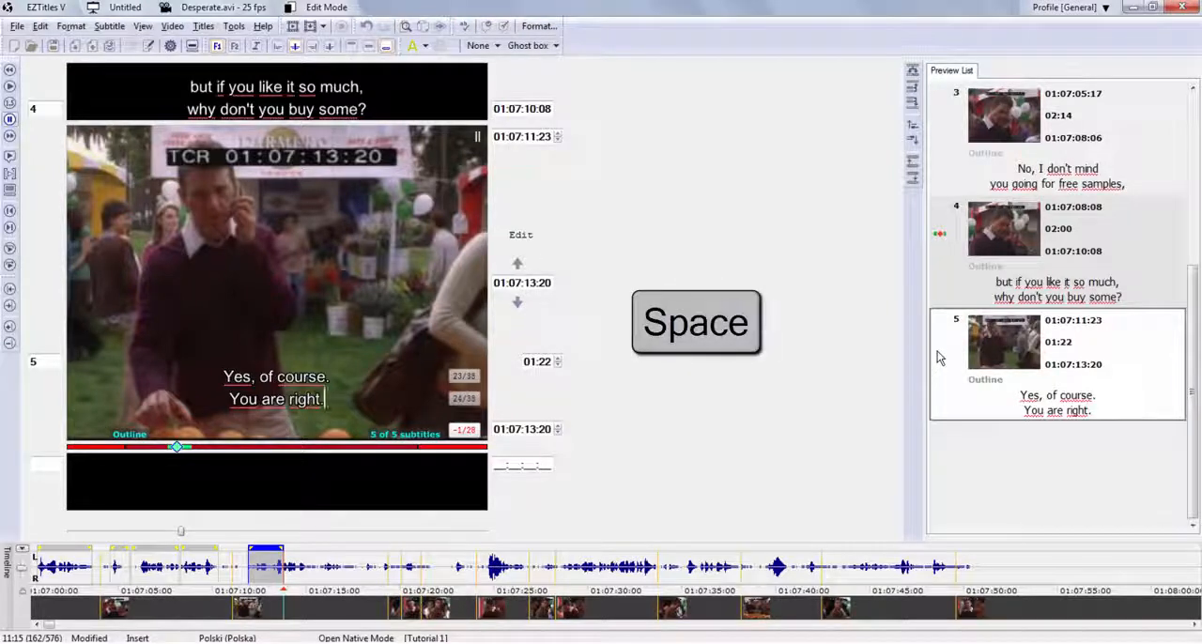
{"action": "left_click", "coordinate": [1051, 369]}
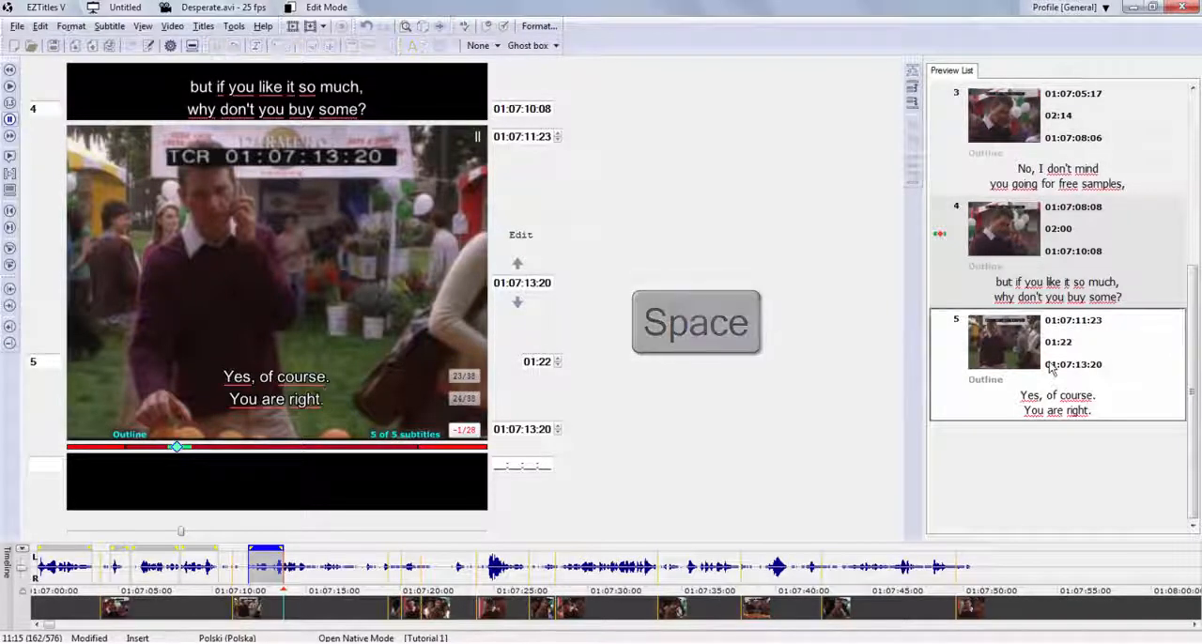
{"action": "key", "text": "Up"}
{"action": "key", "text": "Up"}
{"action": "key", "text": "ctrl+alt+BackSpace"}
{"action": "key", "text": "ctrl+alt+BackSpace"}
{"action": "key", "text": "ctrl+alt+BackSpace"}
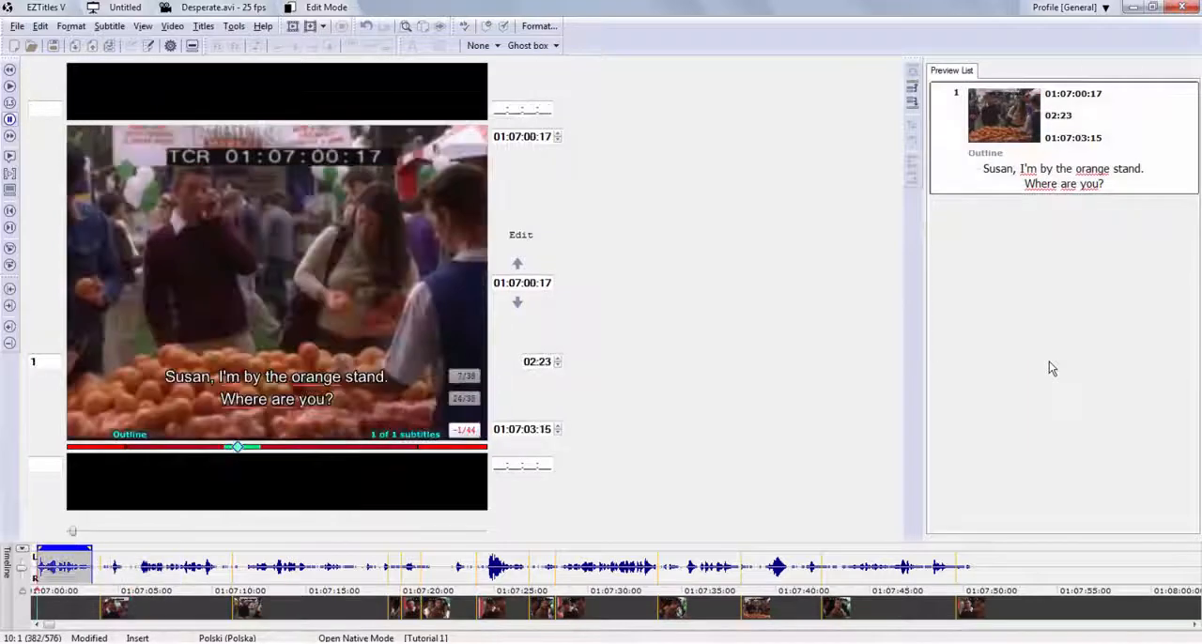
Delete the remaining subtitle from the preview list and switch to Preview mode.
{"action": "key", "text": "ctrl+alt+BackSpace"}
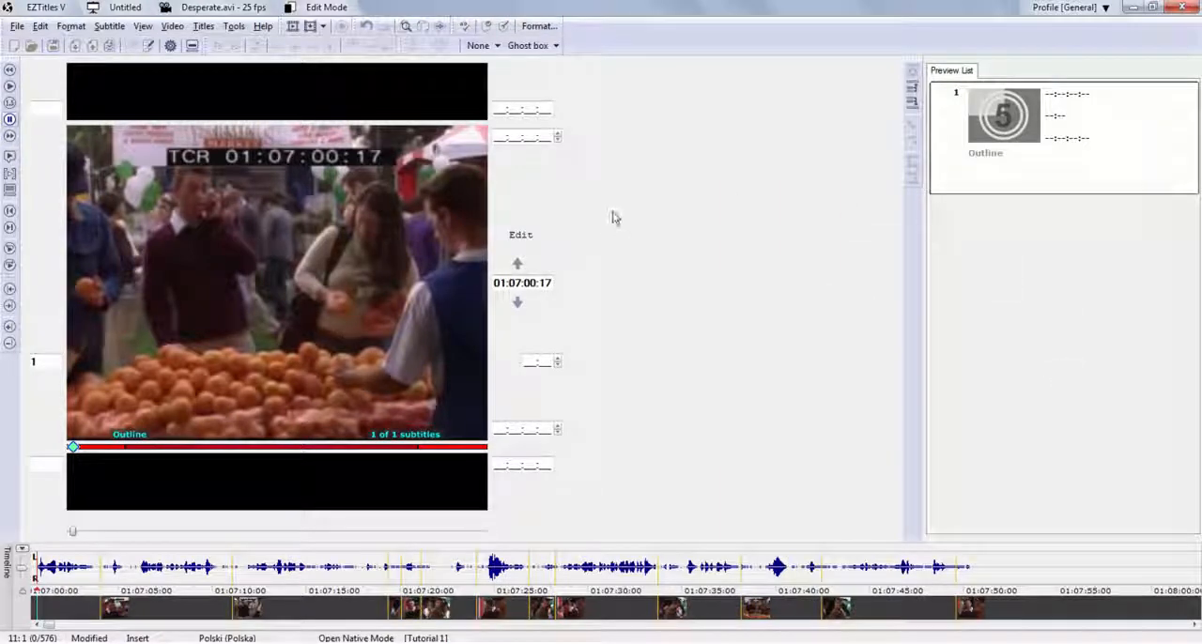
{"action": "key", "text": "F9"}
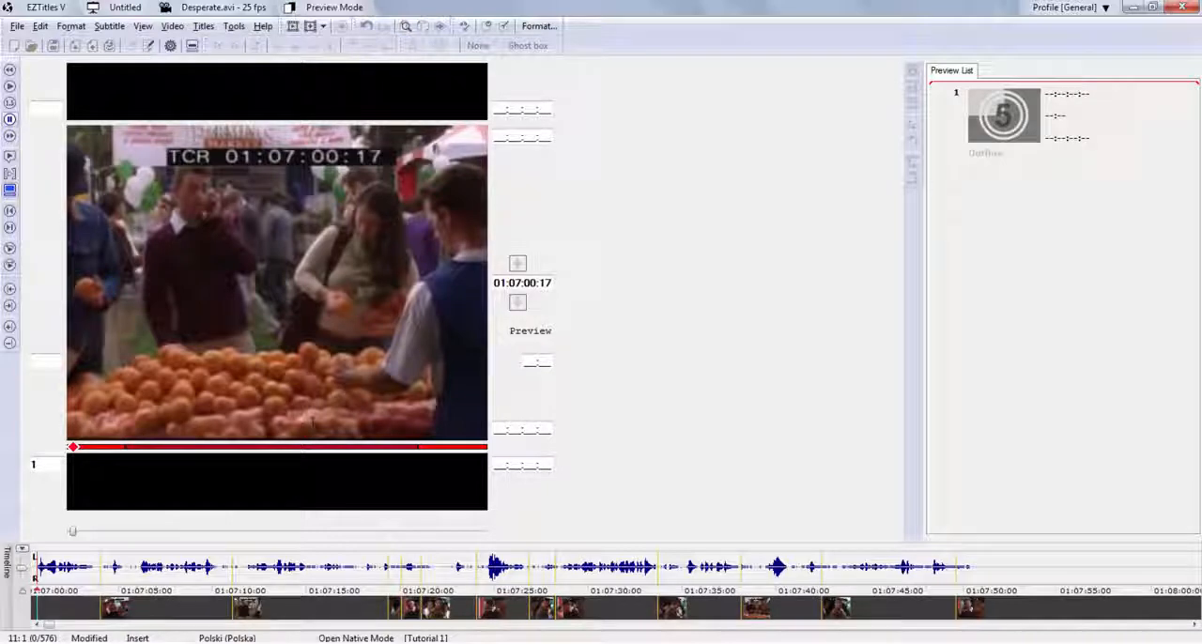
Copy the whole Desperate_script text from Word and paste it as text-only subtitles inserted at the current position, with renumbering after paste.
{"action": "key", "text": "alt+Tab"}
{"action": "key", "text": "ctrl+a"}
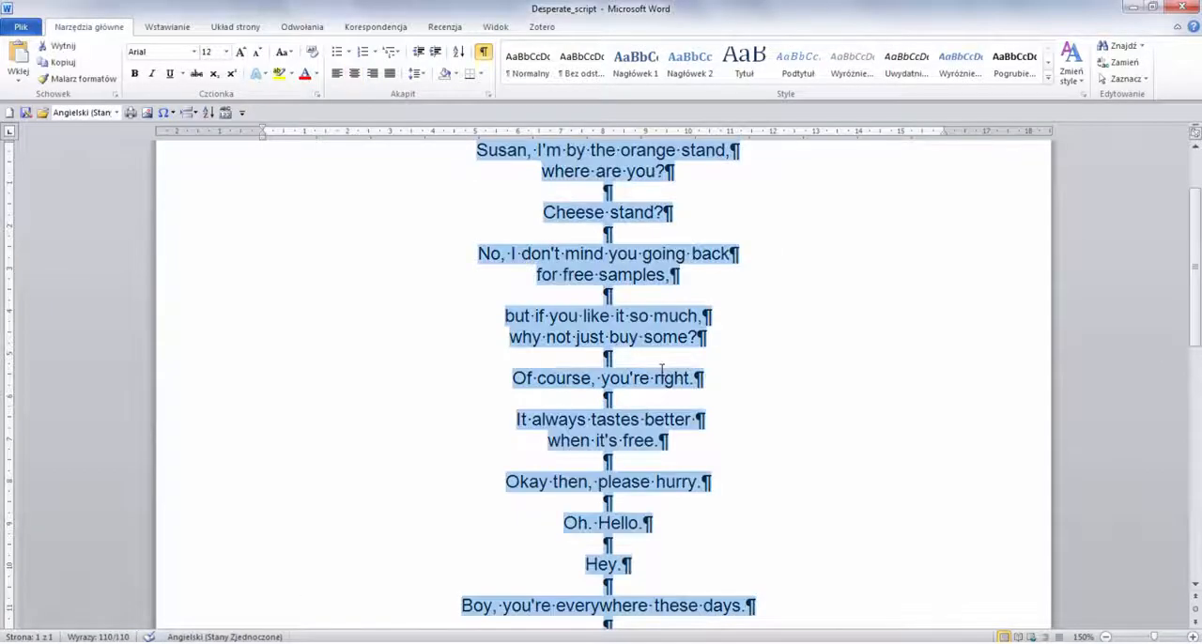
{"action": "key", "text": "alt+Tab"}
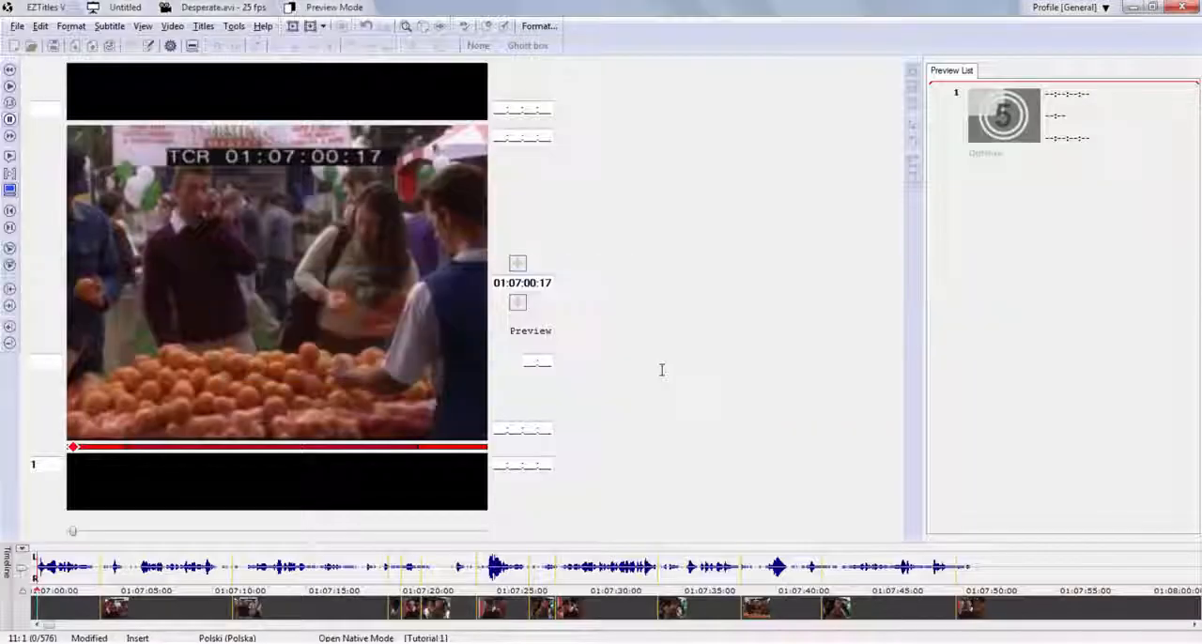
{"action": "left_click", "coordinate": [1066, 124]}
{"action": "right_click", "coordinate": [1066, 124]}
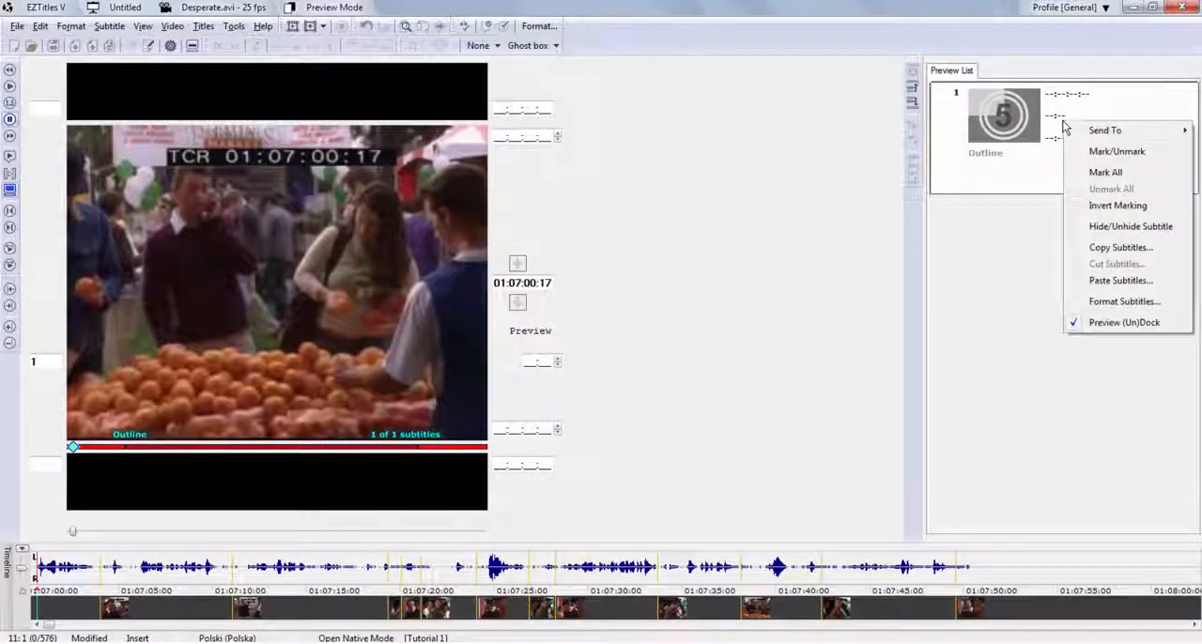
{"action": "left_click", "coordinate": [1090, 282]}
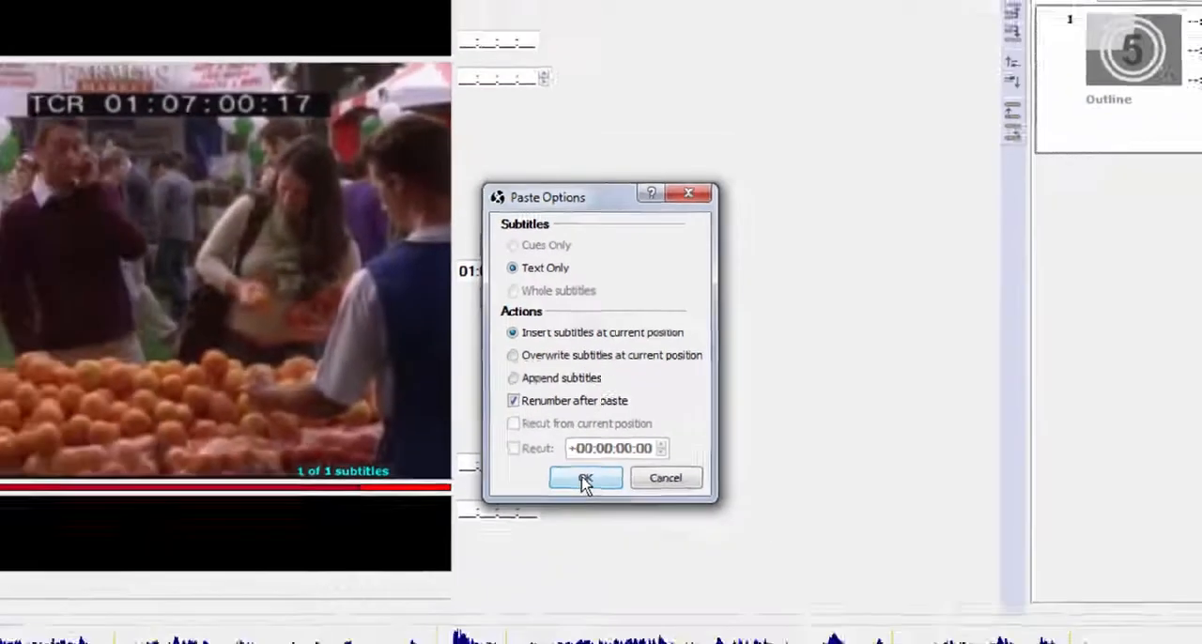
{"action": "left_click", "coordinate": [585, 480]}
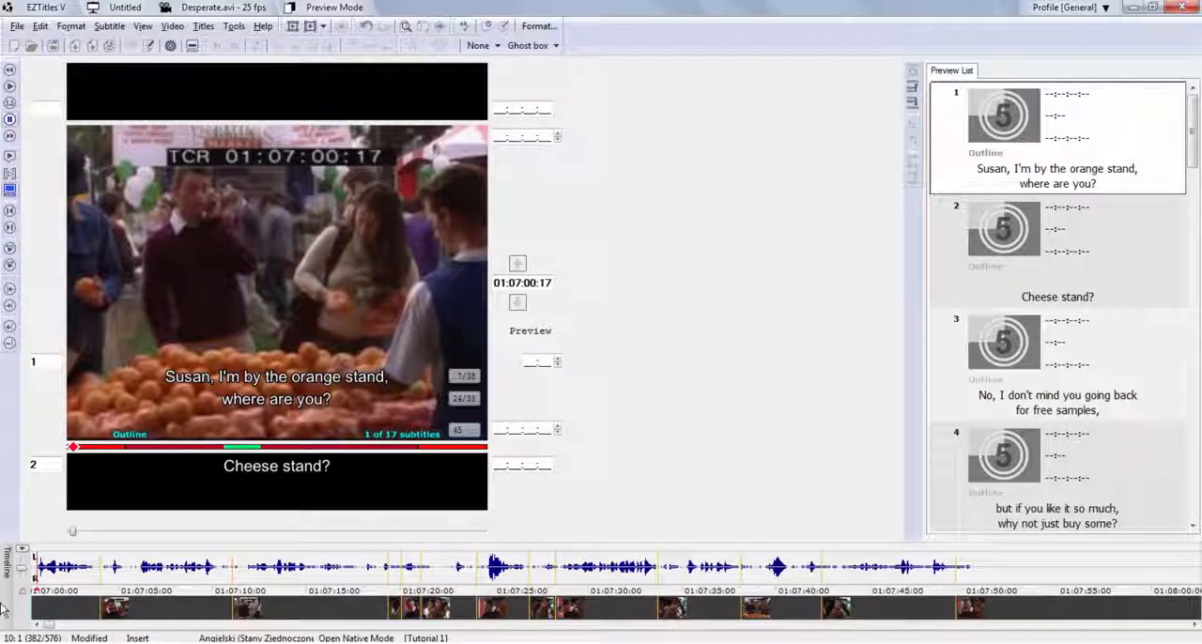
Play the video and cue subtitles 1 to 3 live, from in-cue 01:07:00:16 to out-cue 01:07:07:24.
{"action": "key", "text": "space"}
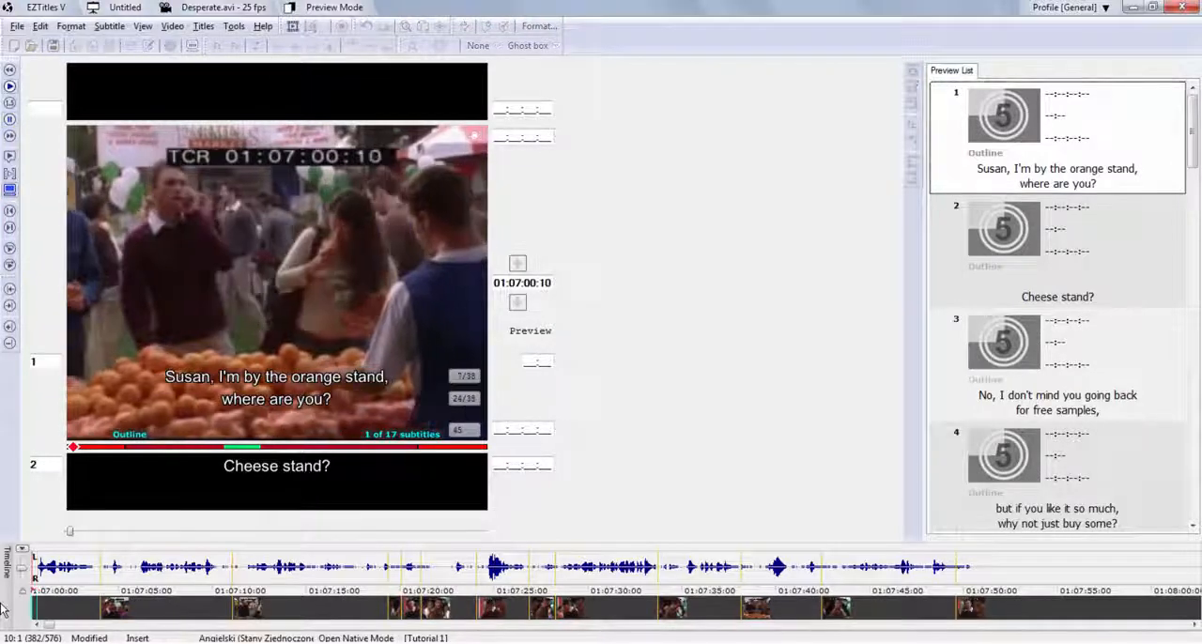
{"action": "key", "text": "KP_Add"}
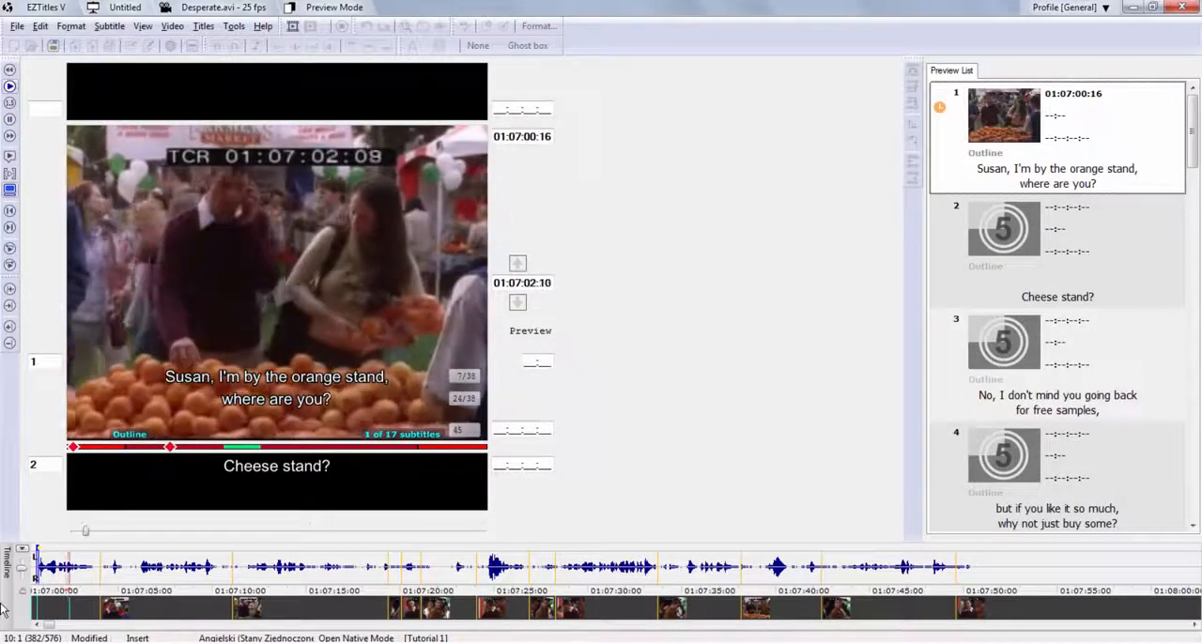
{"action": "key", "text": "KP_Subtract"}
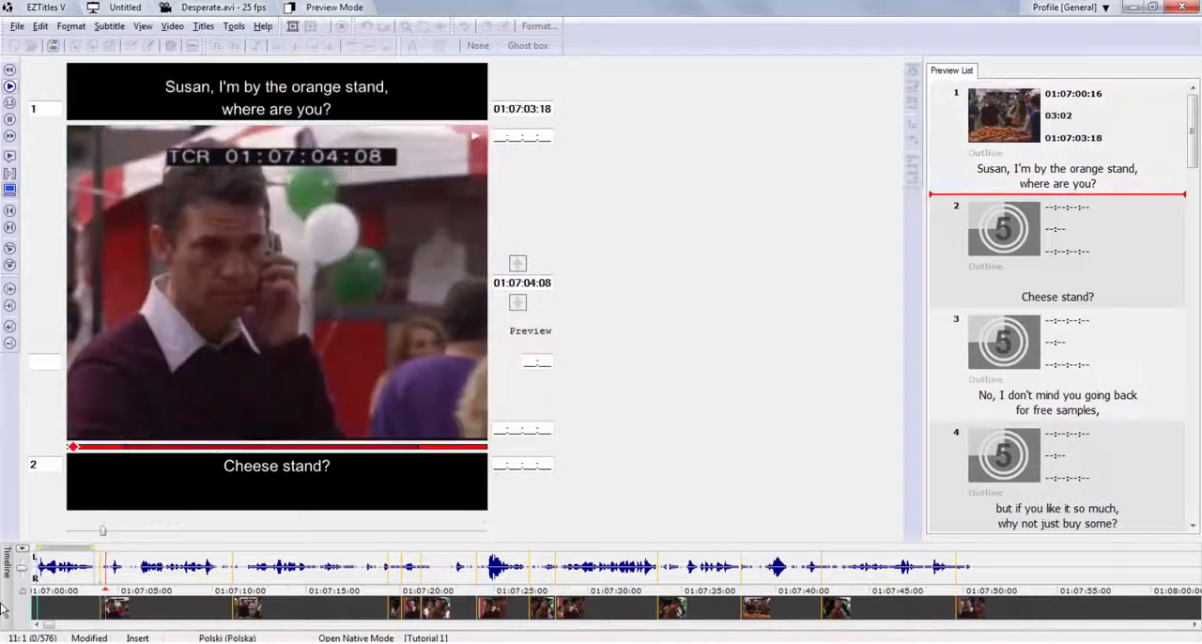
{"action": "key", "text": "KP_Add"}
{"action": "key", "text": "KP_Subtract"}
{"action": "key", "text": "KP_Add"}
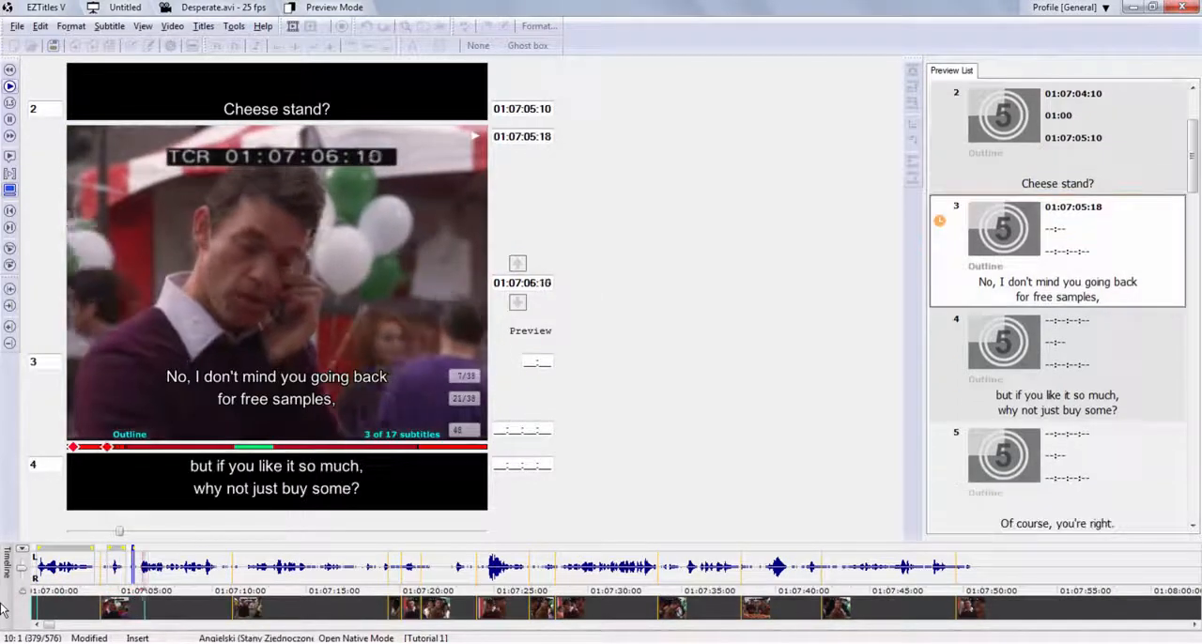
{"action": "key", "text": "KP_Subtract"}
Cue subtitles 4 to 7 live during playback, from in-cue 01:07:08:04 to out-cue 01:07:17:12, and pause the video.
{"action": "key", "text": "KP_Add"}
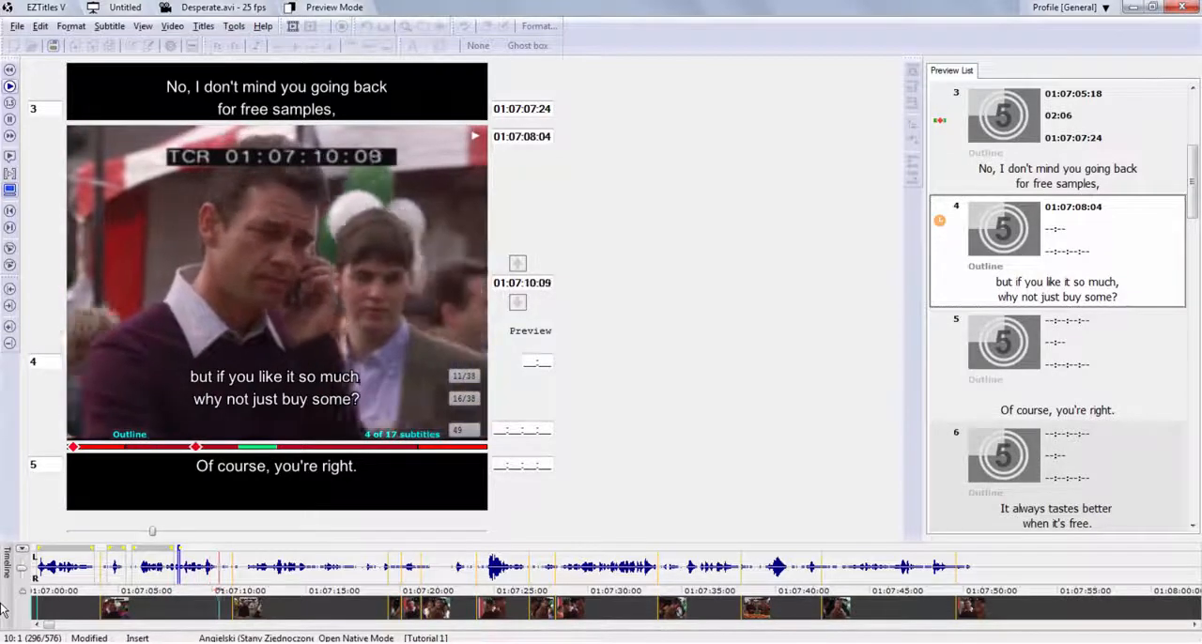
{"action": "key", "text": "KP_Subtract"}
{"action": "key", "text": "KP_Add"}
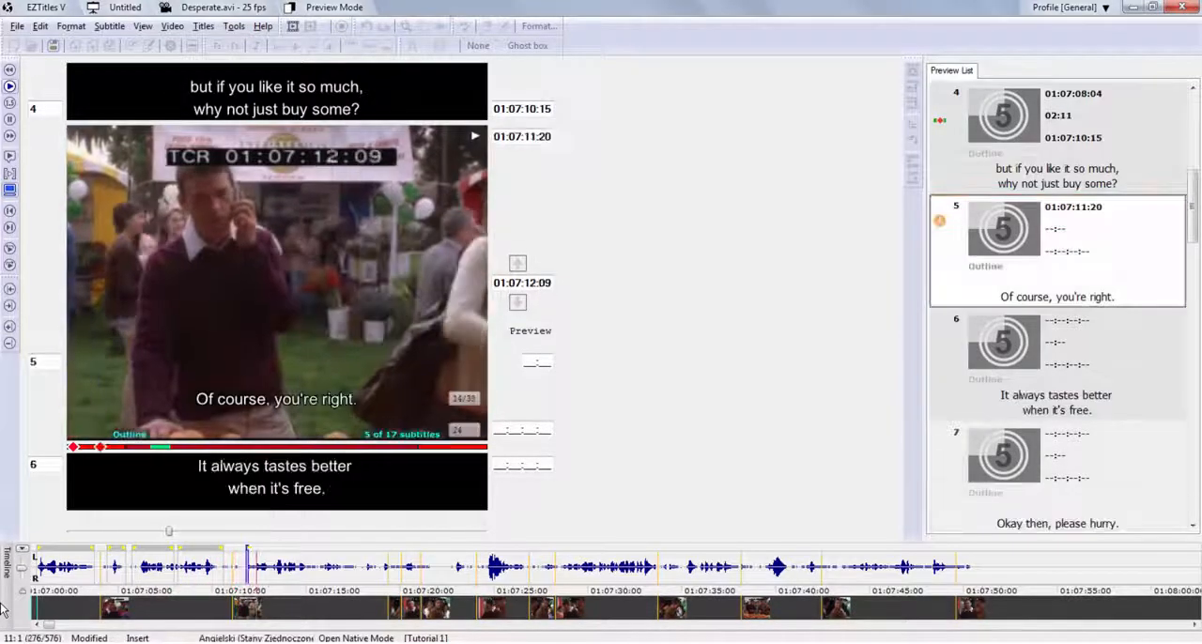
{"action": "key", "text": "KP_Subtract"}
{"action": "key", "text": "KP_Add"}
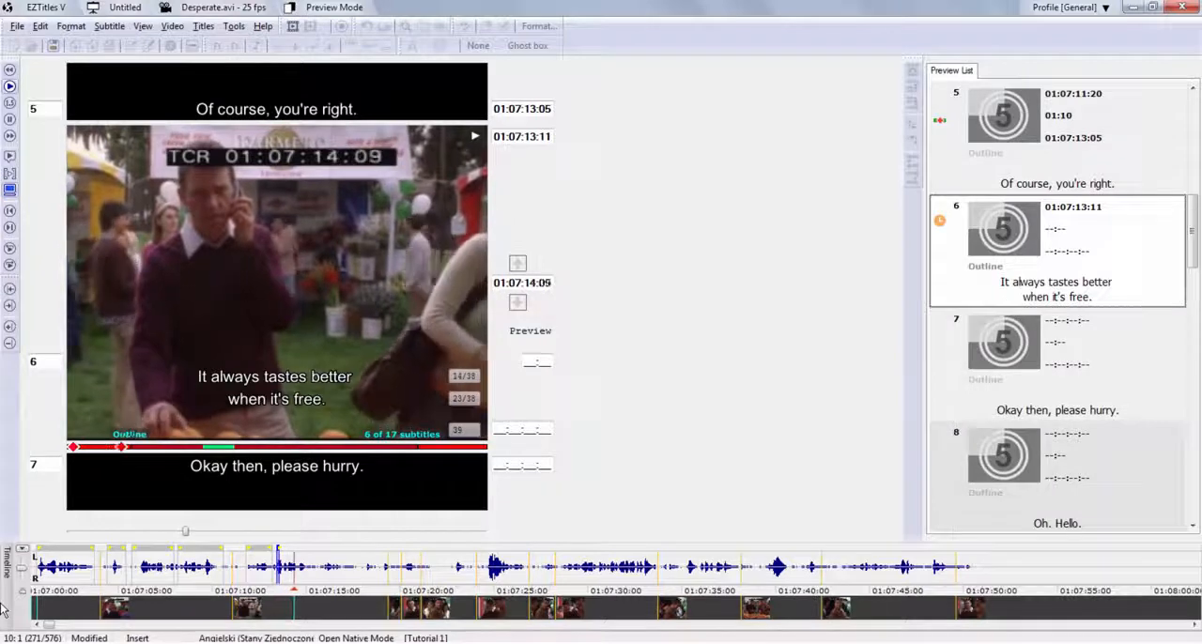
{"action": "key", "text": "KP_Subtract"}
{"action": "key", "text": "KP_Add"}
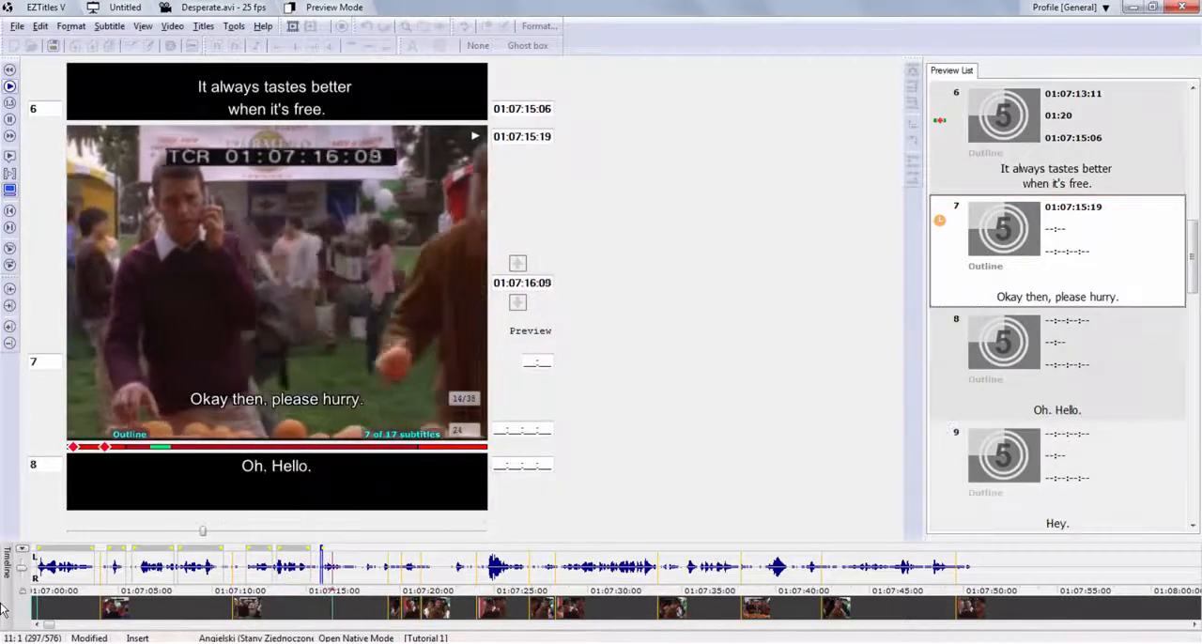
{"action": "key", "text": "KP_Subtract"}
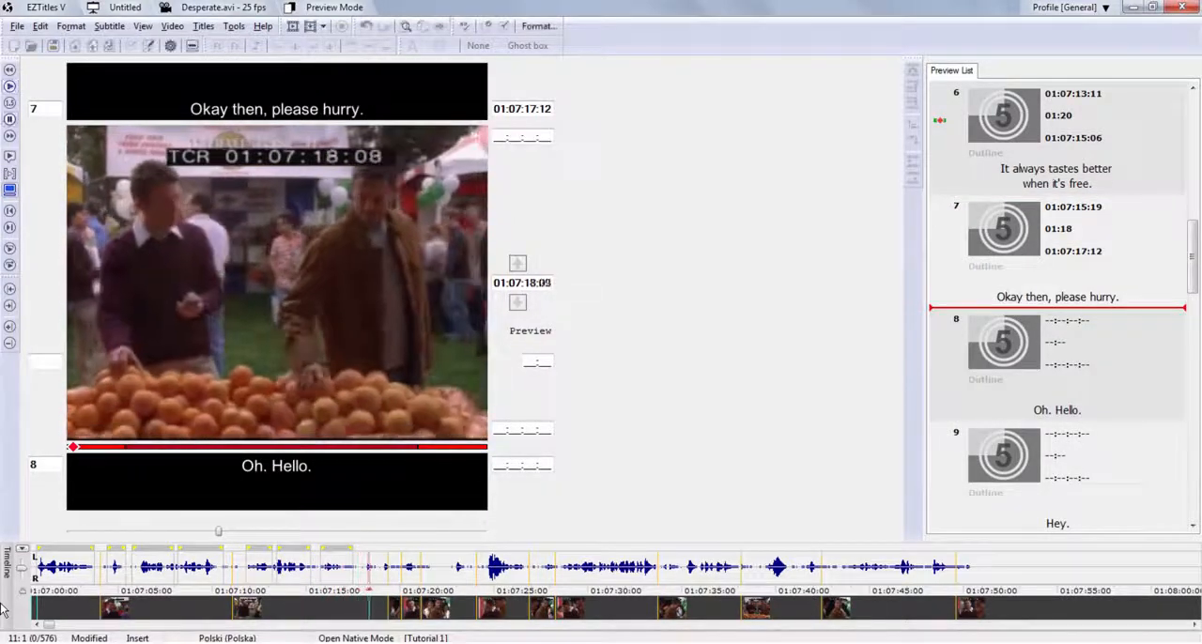
Extend subtitle 2's out-cue on the timeline to 01:07:05:16 and place the text cursor at the end of "Cheese stand?".
{"action": "left_click", "coordinate": [72, 550]}
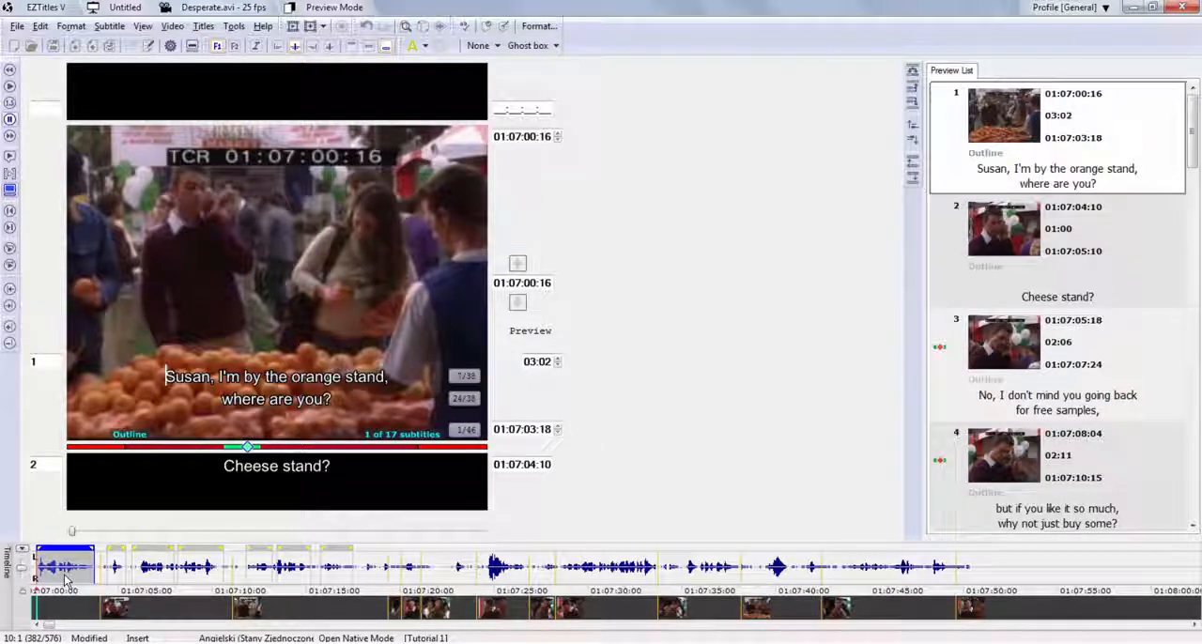
{"action": "left_click", "coordinate": [117, 562]}
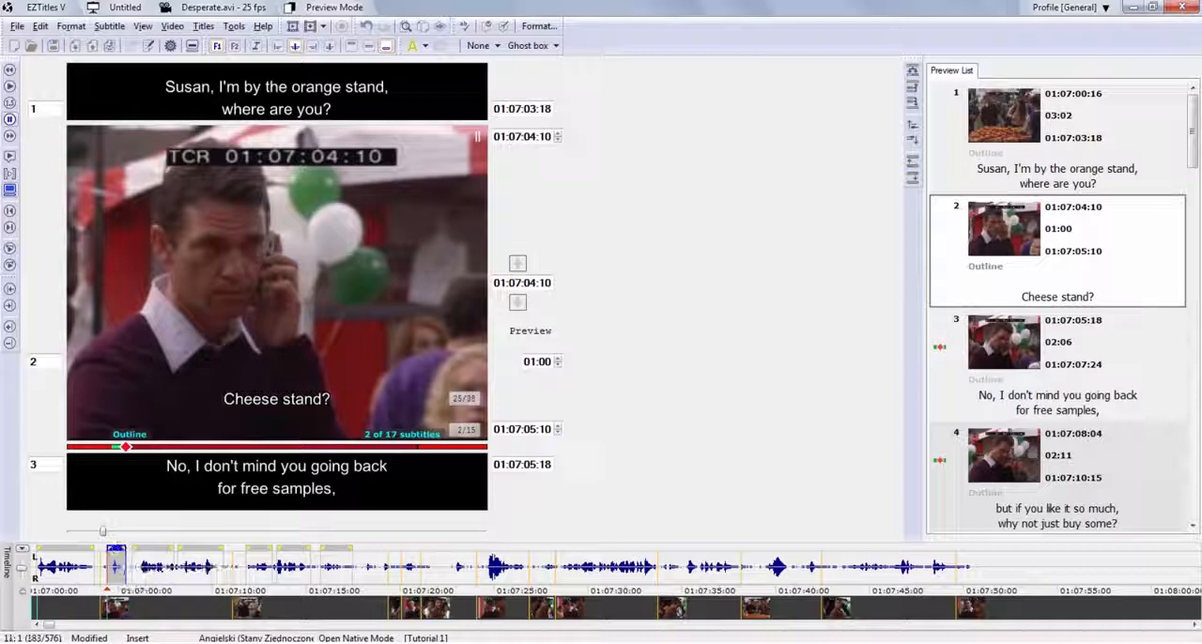
{"action": "left_click_drag", "start_coordinate": [125, 566], "coordinate": [130, 566]}
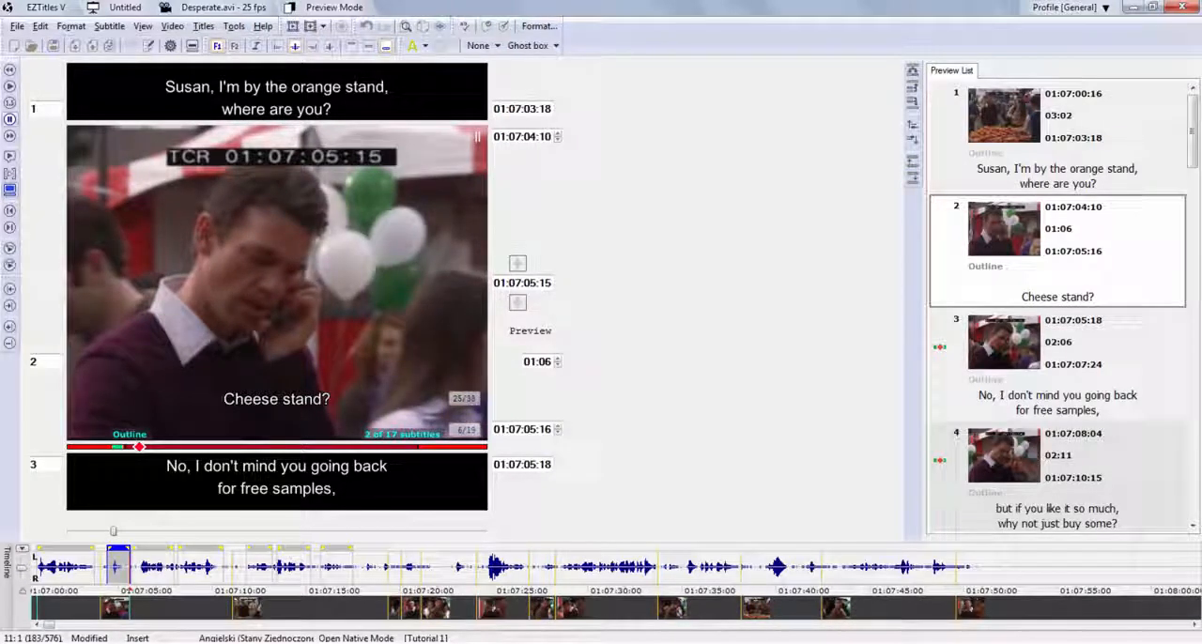
{"action": "key", "text": "End"}
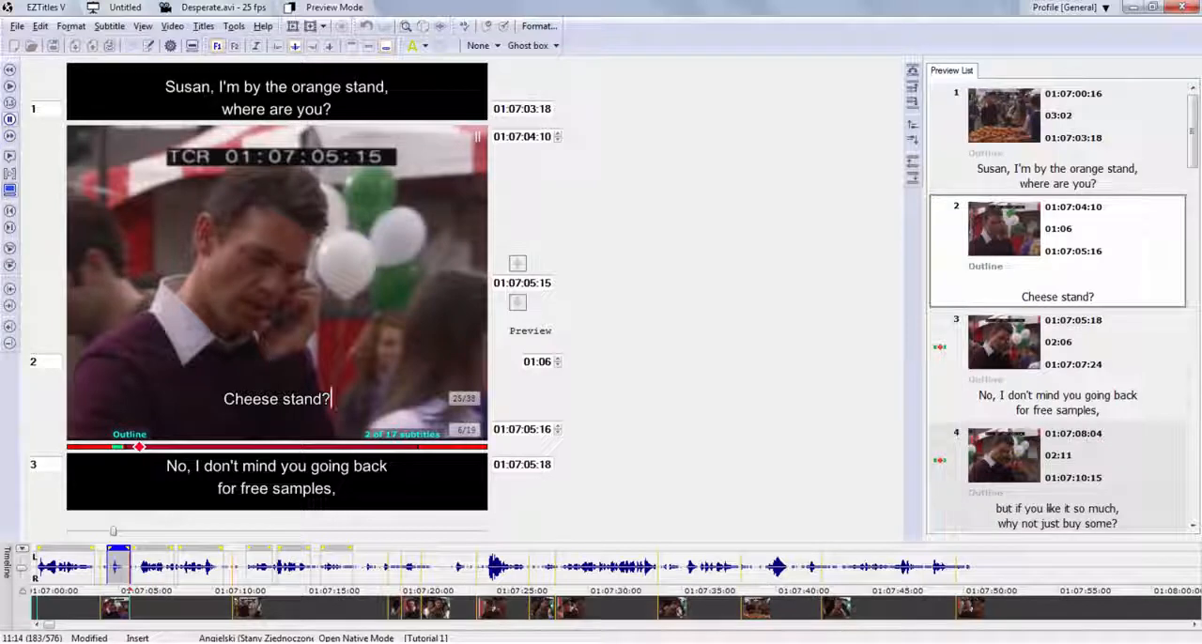
Shift words between the two lines of subtitle 3, finishing with the line break after "going back".
{"action": "key", "text": "ctrl+Down"}
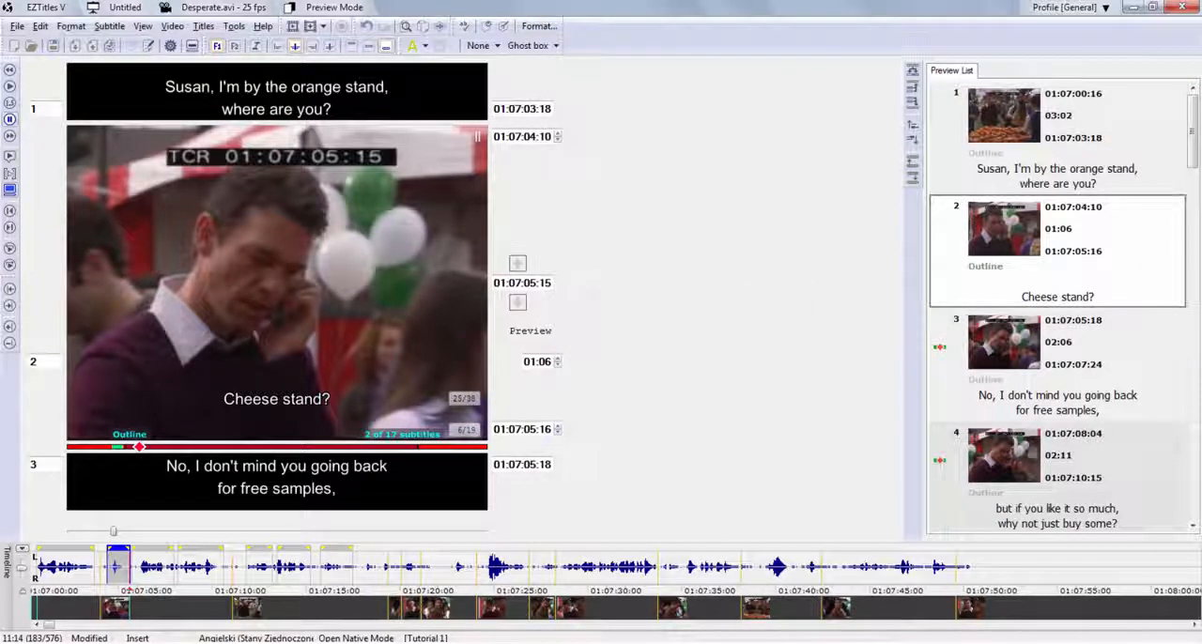
{"action": "key", "text": "ctrl+Up"}
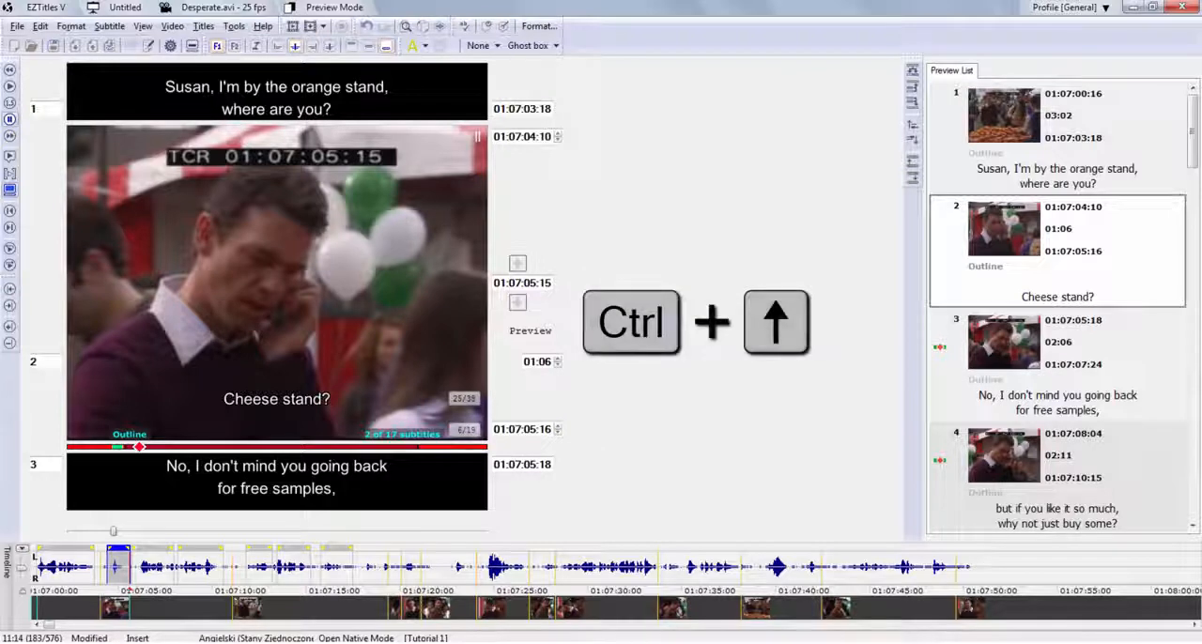
{"action": "key", "text": "ctrl+Down"}
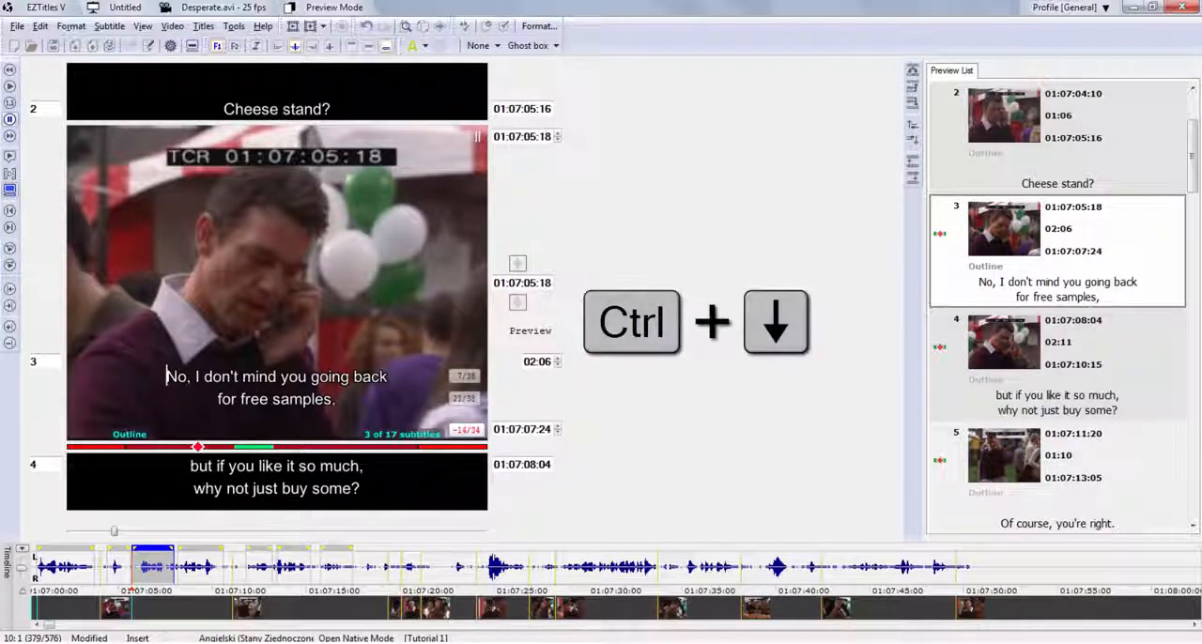
{"action": "key", "text": "ctrl+Down"}
{"action": "key", "text": "ctrl+Down"}
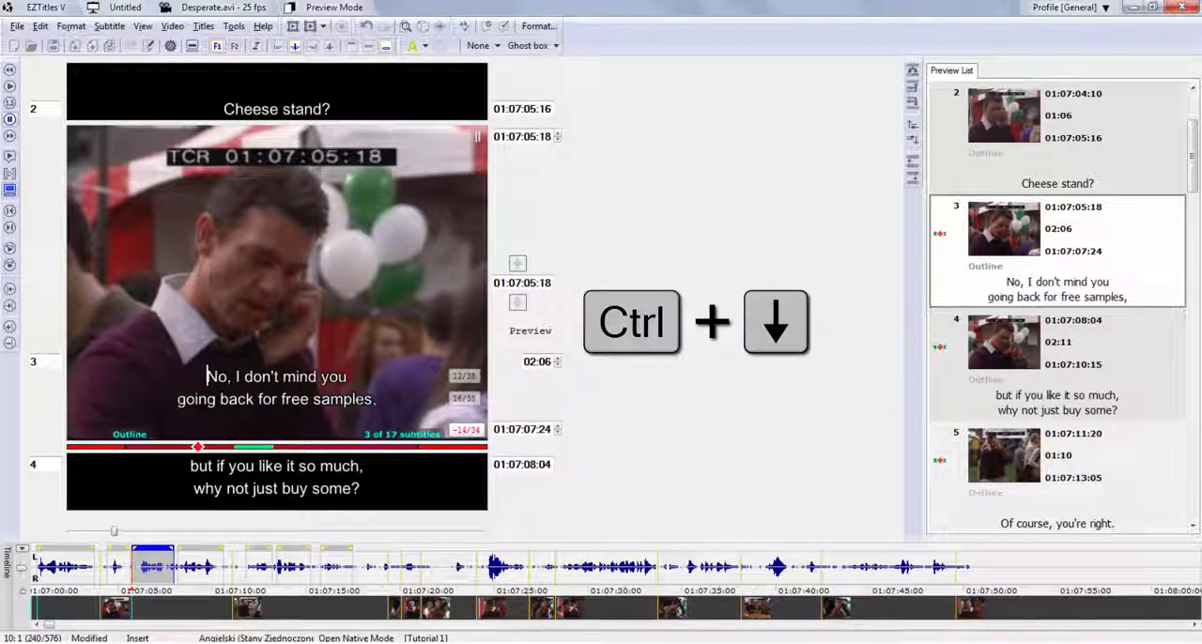
{"action": "key", "text": "ctrl+Down"}
{"action": "key", "text": "ctrl+Down"}
{"action": "key", "text": "ctrl+Down"}
{"action": "key", "text": "ctrl+Down"}
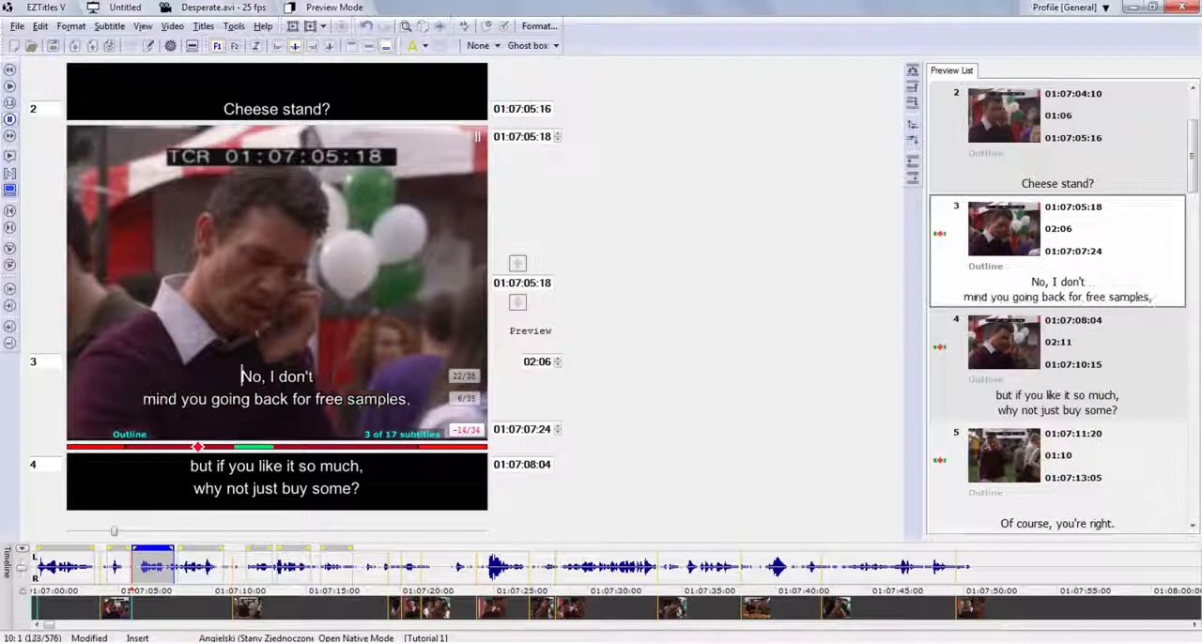
{"action": "key", "text": "ctrl+Down"}
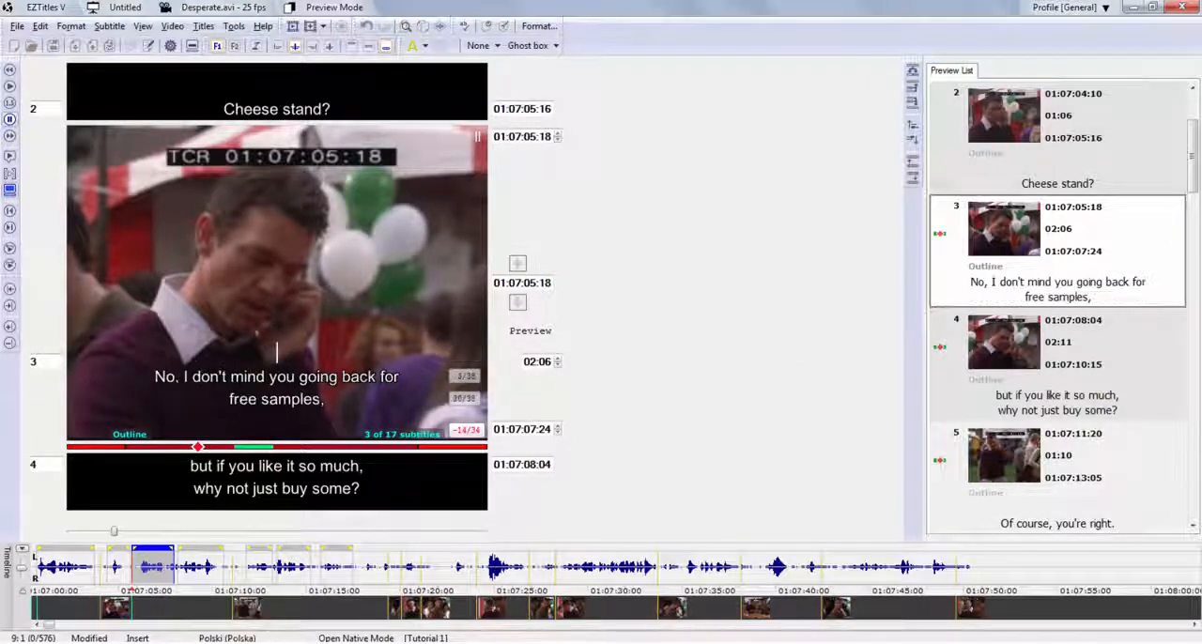
{"action": "key", "text": "ctrl+Down"}
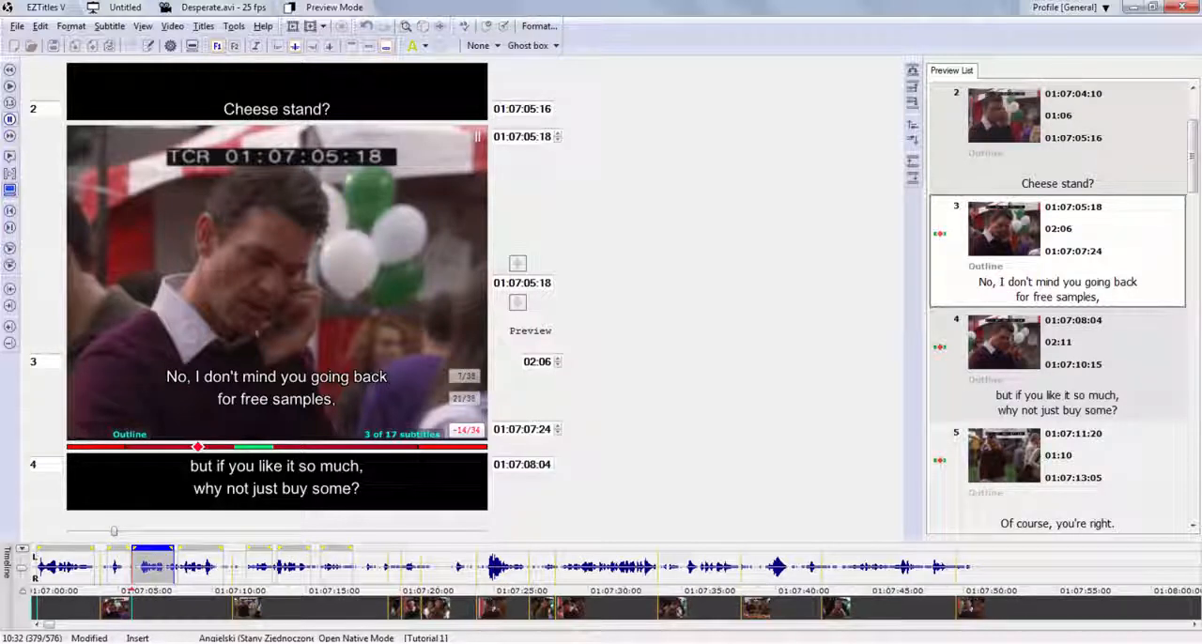
Split subtitle 3 into two subtitles after "going back" and merge the two parts again.
{"action": "key", "text": "ctrl+alt+Return"}
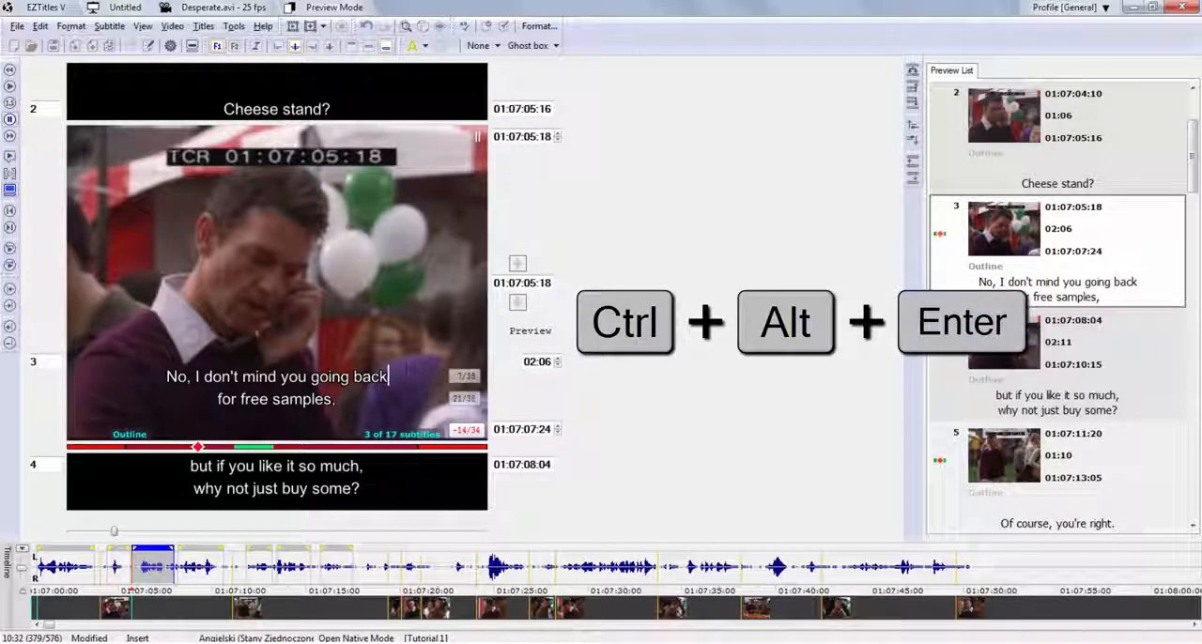
{"action": "key", "text": "ctrl+alt+Return"}
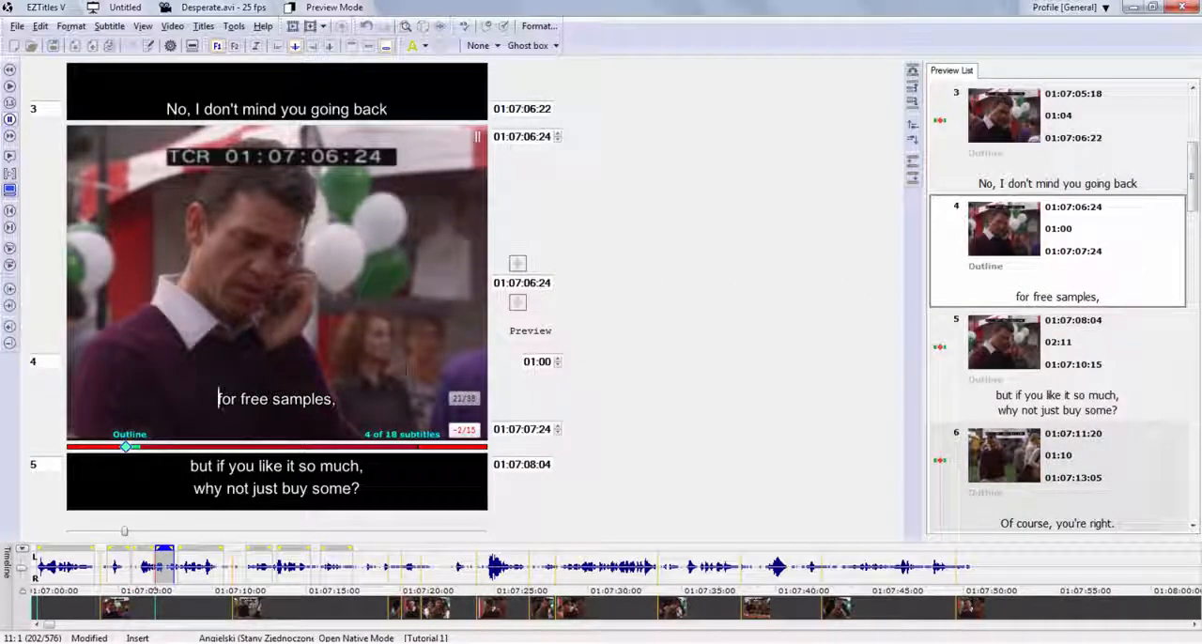
{"action": "key", "text": "Page_Up"}
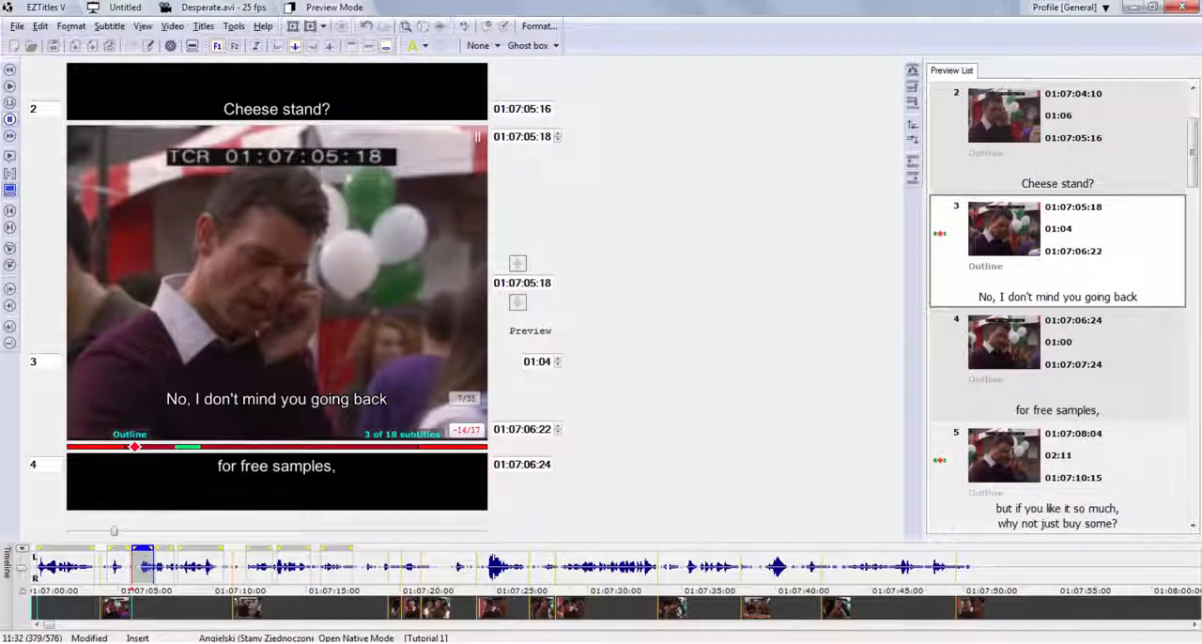
{"action": "key", "text": "ctrl+alt+equal"}
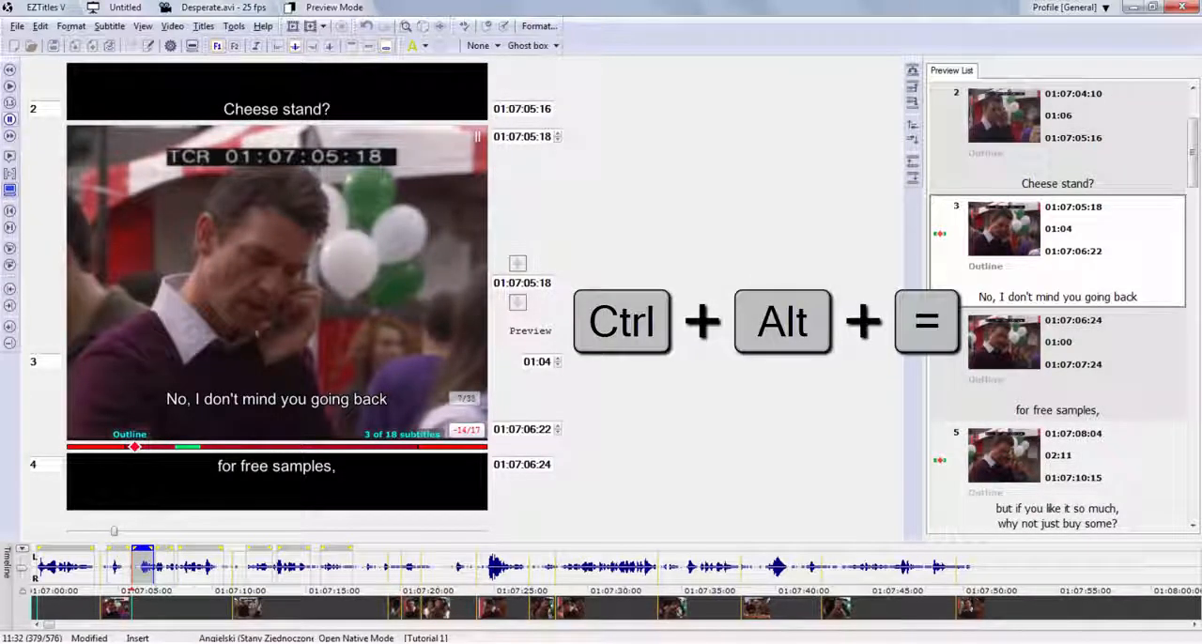
{"action": "key", "text": "ctrl+alt+equal"}
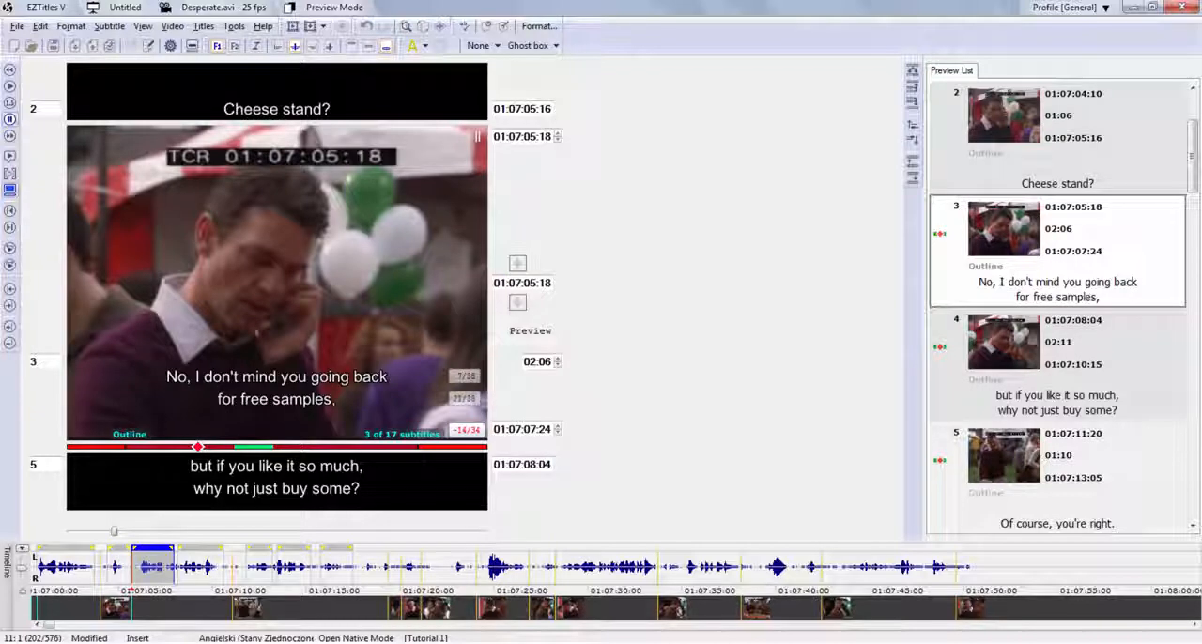
Open the Customize dialog to view the available toolbars, and close it.
{"action": "left_click", "coordinate": [41, 28]}
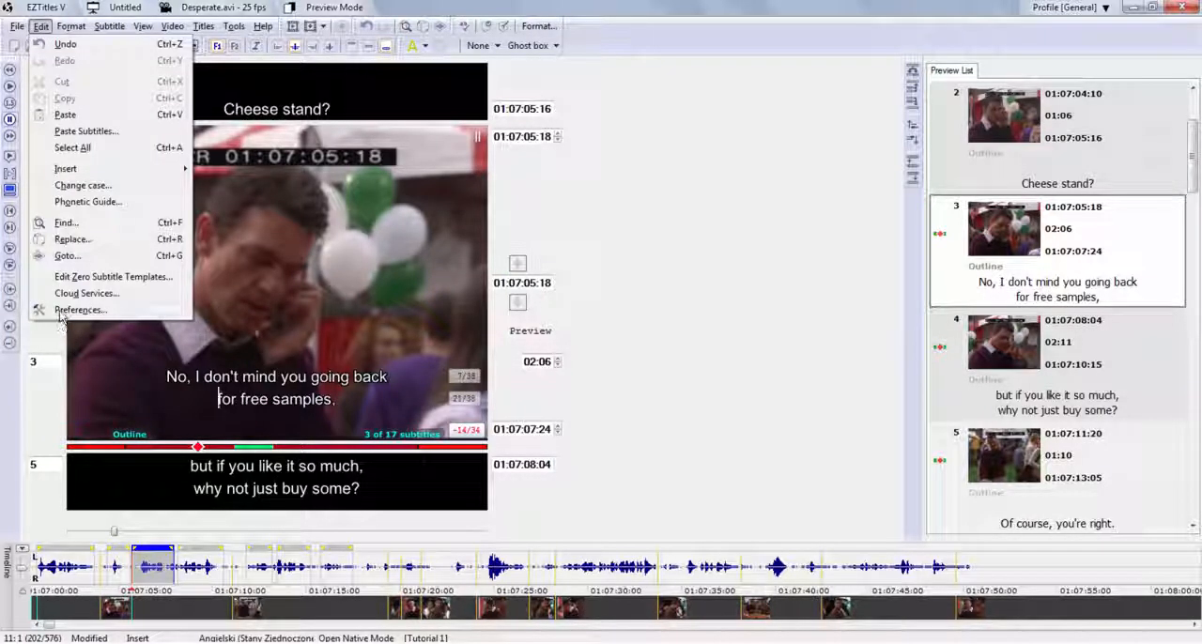
{"action": "left_click", "coordinate": [351, 383]}
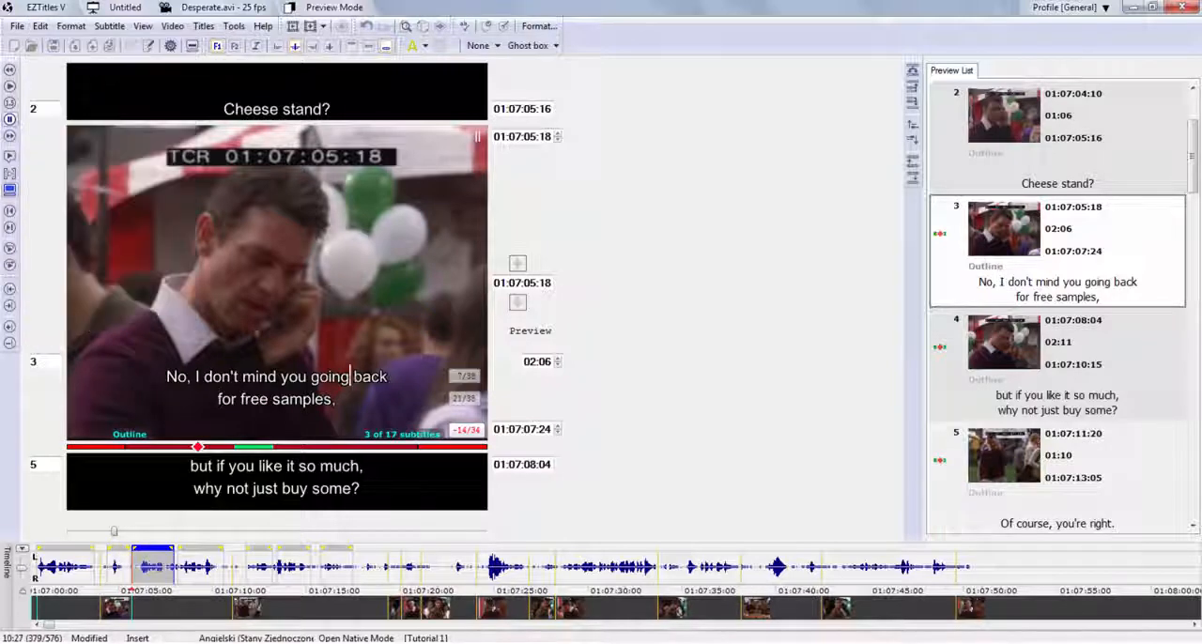
{"action": "left_click", "coordinate": [234, 26]}
{"action": "left_click", "coordinate": [267, 195]}
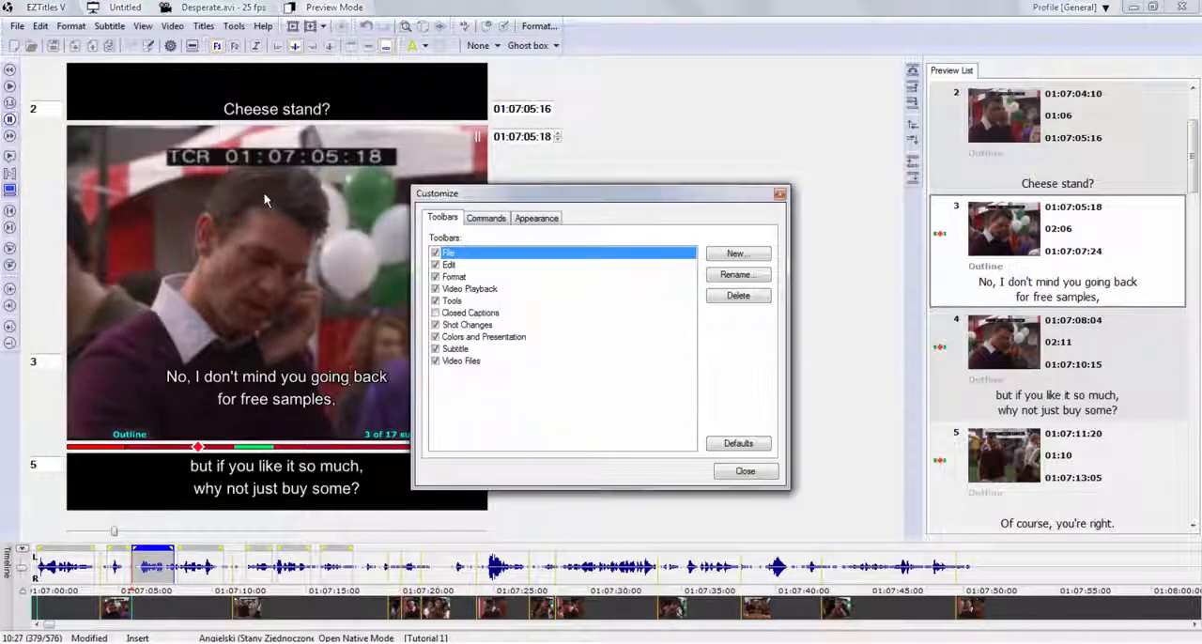
{"action": "left_click", "coordinate": [783, 194]}
{"action": "left_click", "coordinate": [337, 399]}
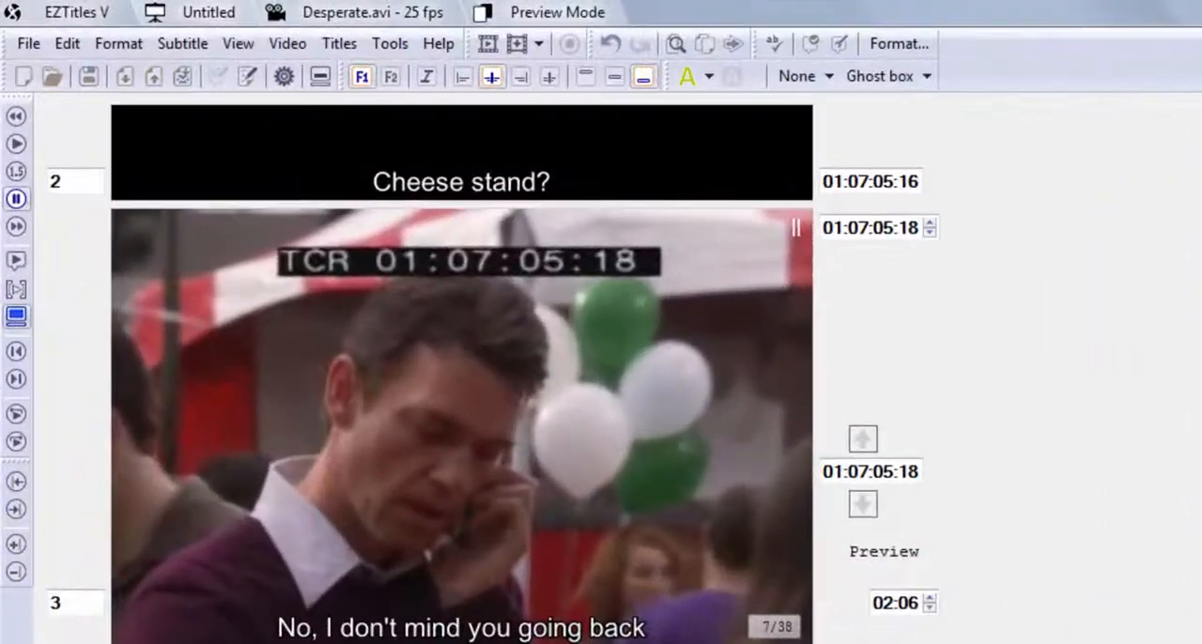
Save the subtitle project under the name Tutorial1 in the Pulpit folder as an EZTitles subtitle project (*.ezt).
{"action": "left_click", "coordinate": [33, 46]}
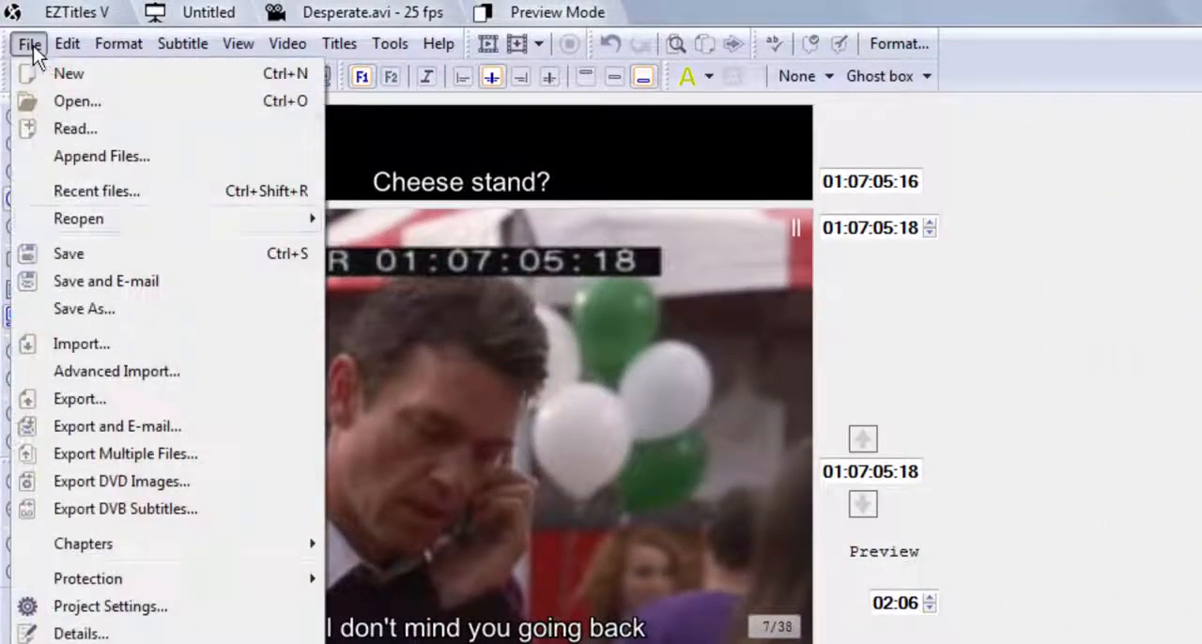
{"action": "left_click", "coordinate": [60, 309]}
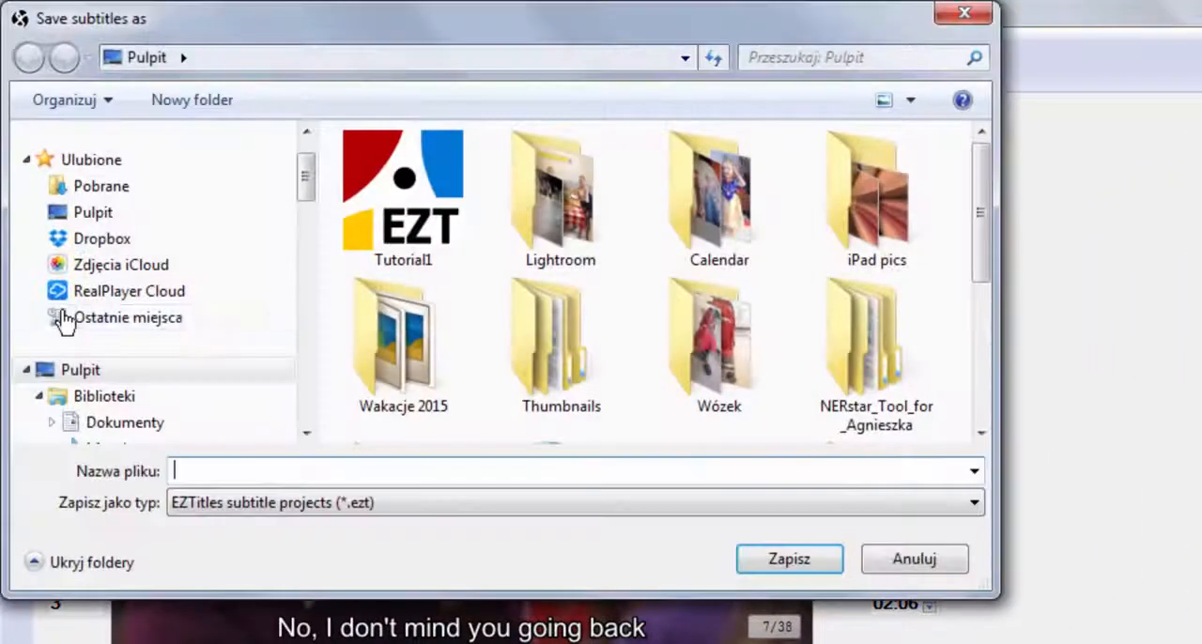
{"action": "left_click", "coordinate": [81, 370]}
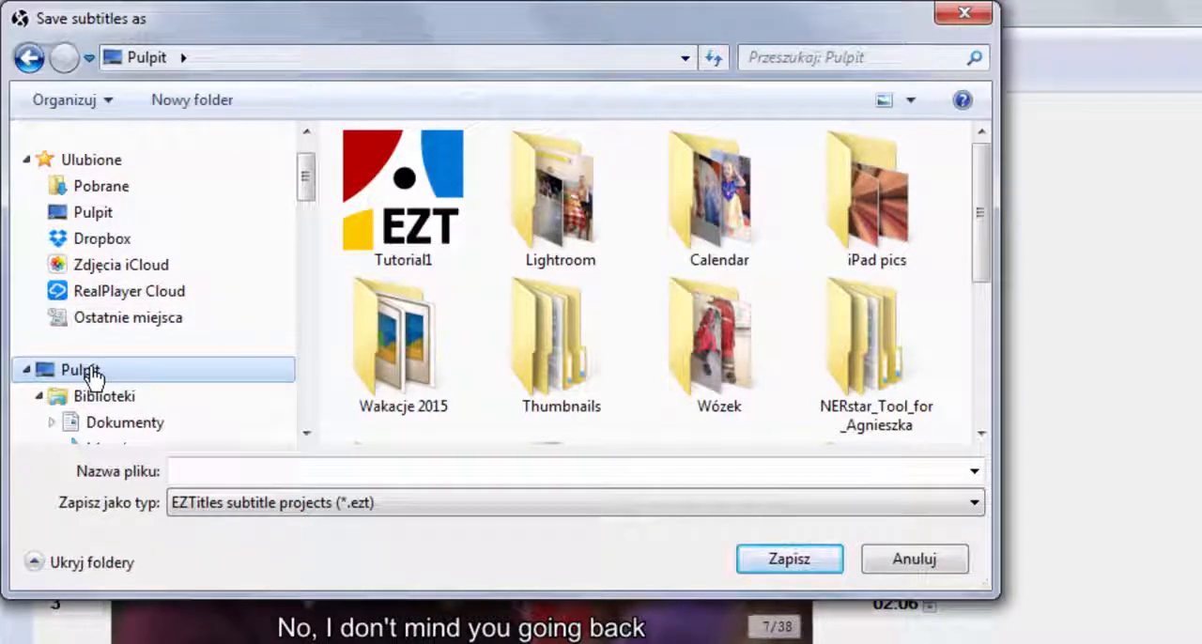
{"action": "left_click", "coordinate": [196, 470]}
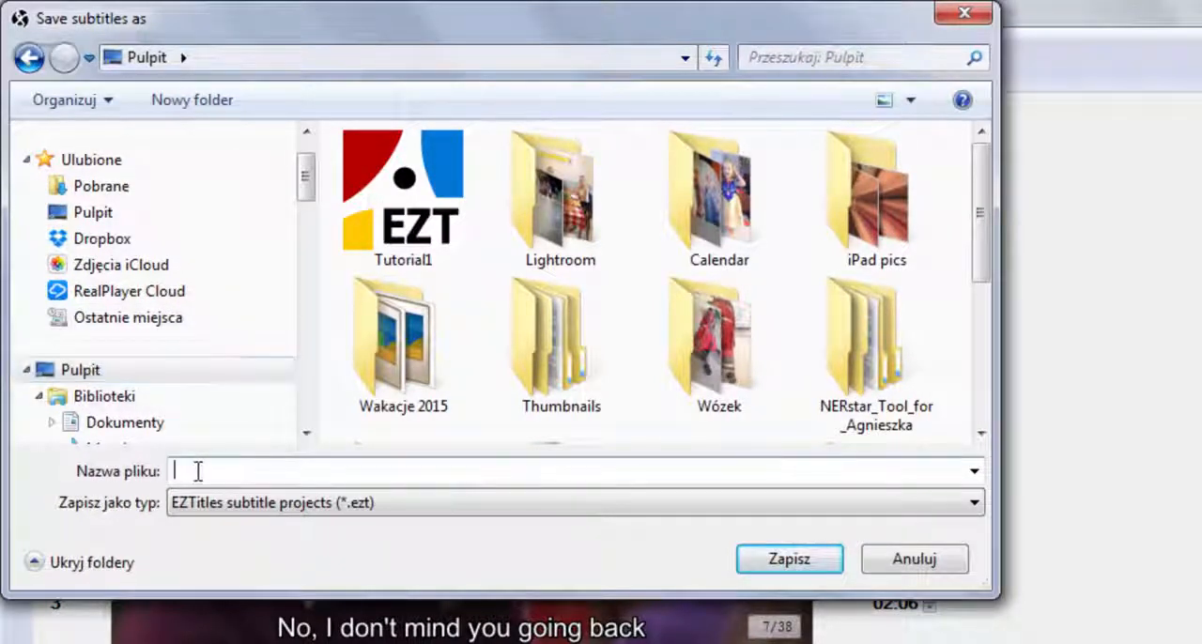
{"action": "type", "text": "Tutorial2"}
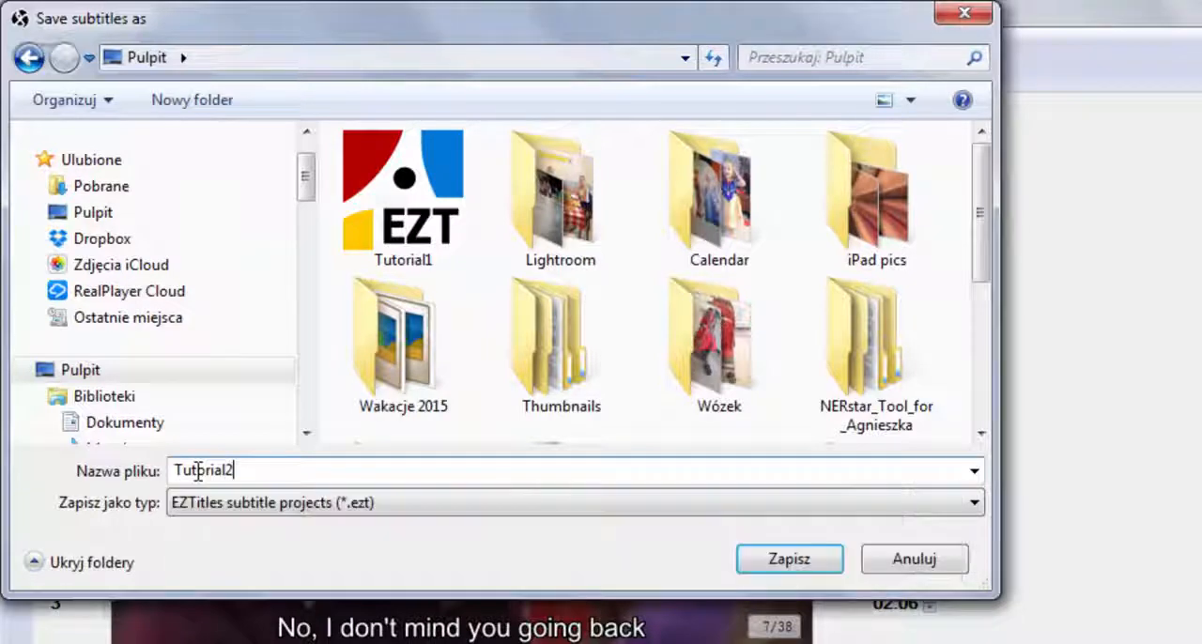
{"action": "key", "text": "BackSpace"}
{"action": "type", "text": "1"}
{"action": "key", "text": "Return"}
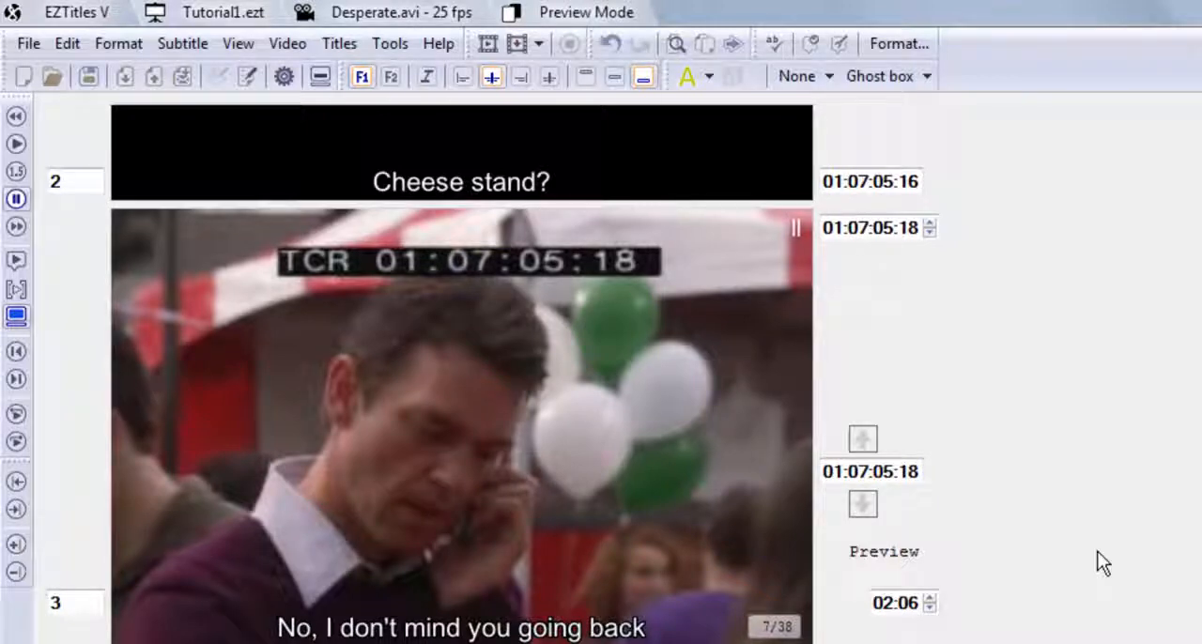
Open the subtitle export formats, highlight EBU for ARTE (*.stl) to view its description, and close the dialog without exporting.
{"action": "left_click", "coordinate": [31, 42]}
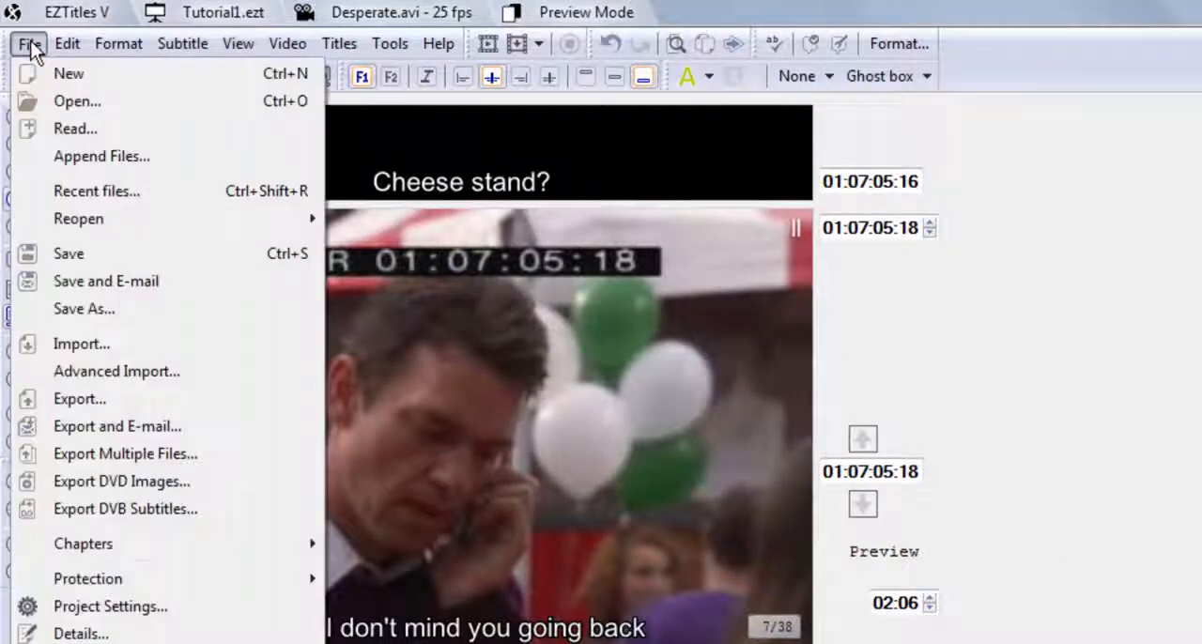
{"action": "left_click", "coordinate": [86, 402]}
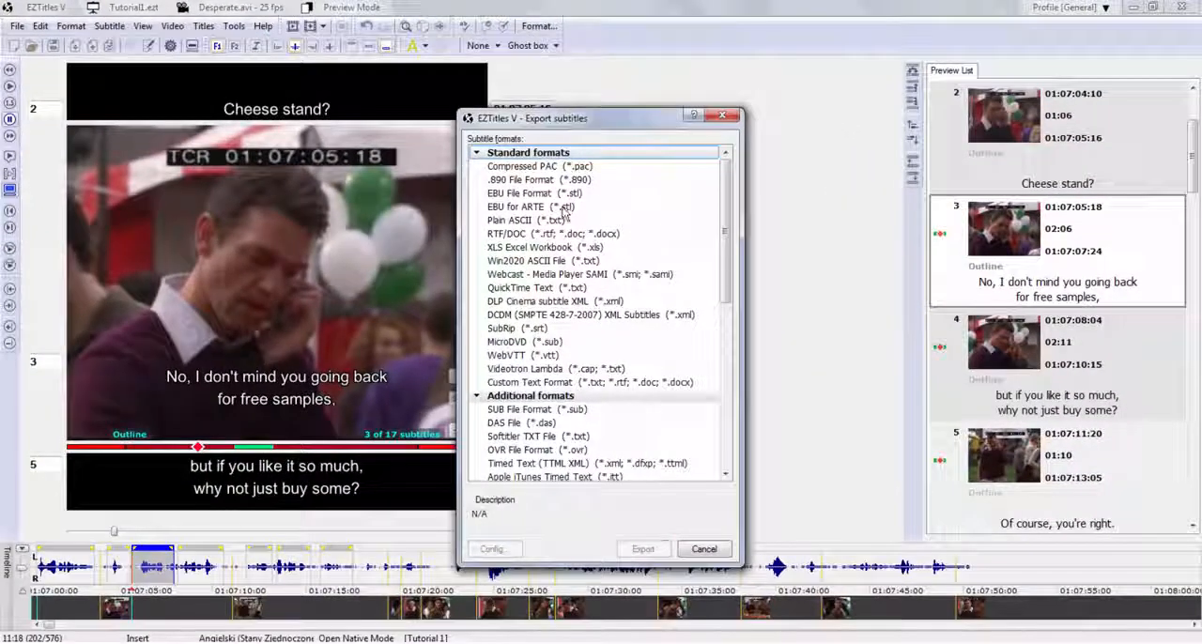
{"action": "left_click", "coordinate": [564, 213]}
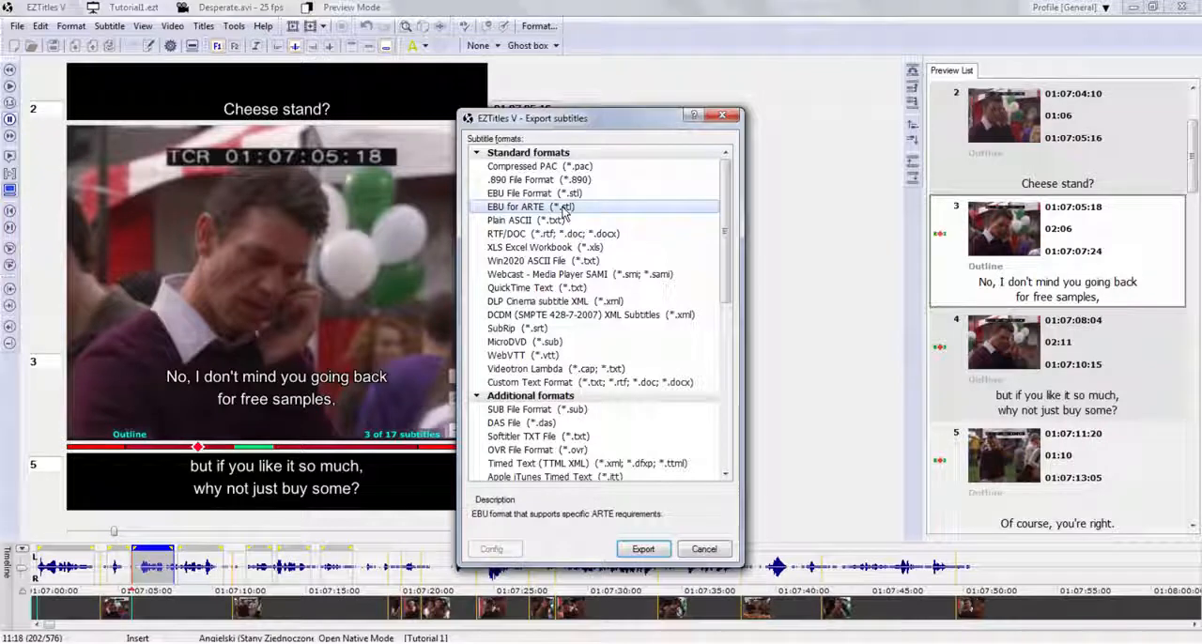
{"action": "left_click", "coordinate": [704, 550]}
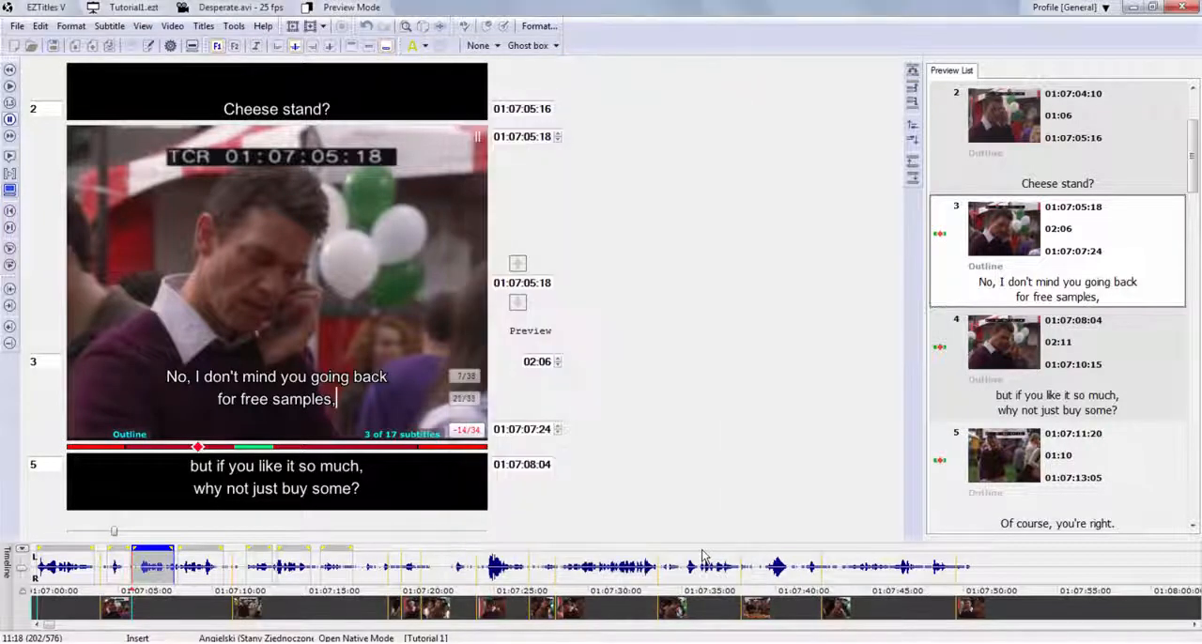